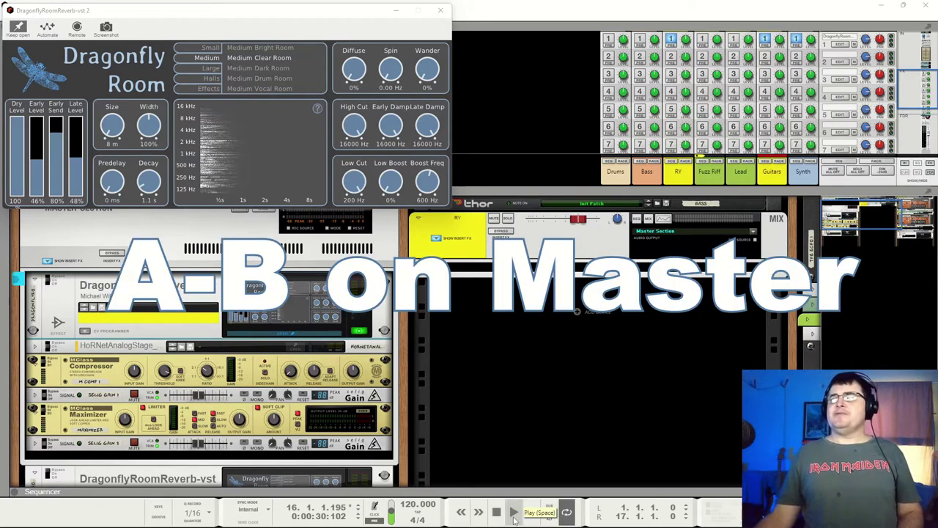
Start playback to hear the Medium Clear Room reverb on the master
click(515, 517)
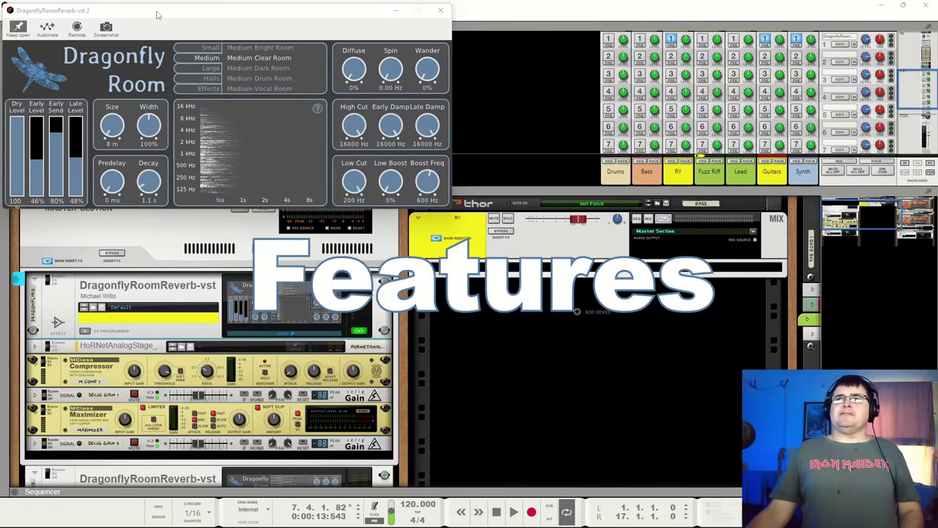
Move the Dragonfly Room window aside and switch the reverb from bypass to On while the song plays
drag(157, 15, 163, 24)
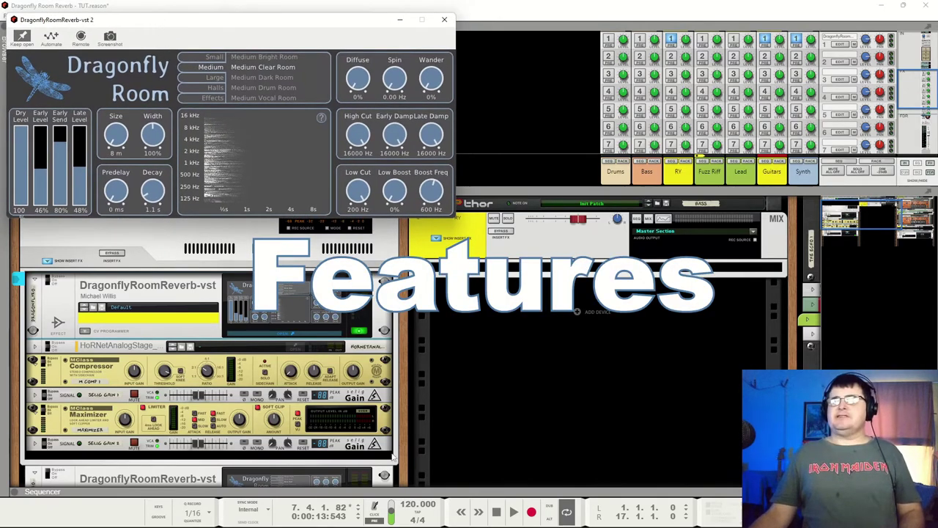
click(161, 315)
key(space)
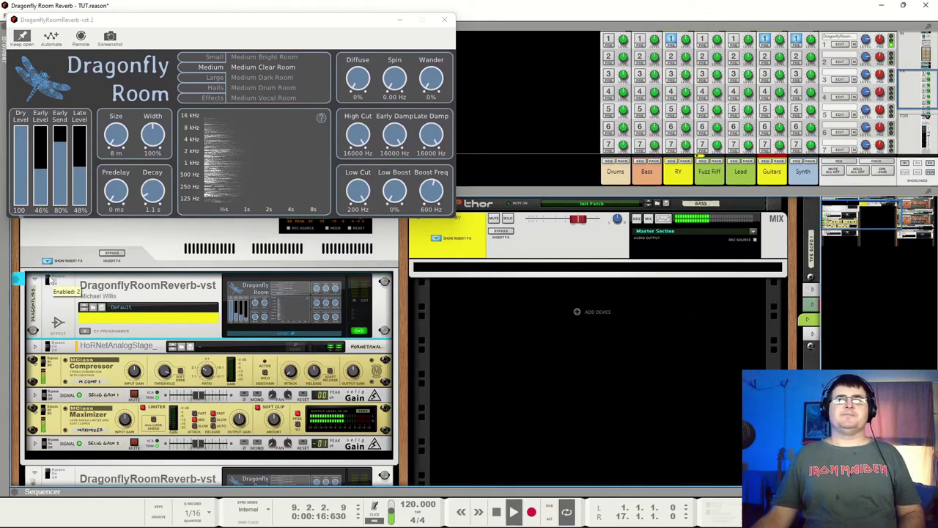
click(49, 280)
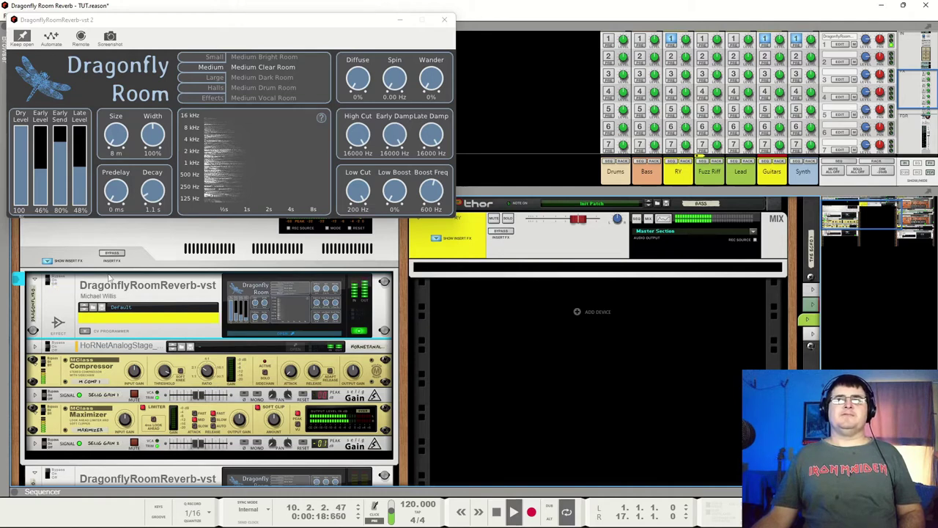
key(space)
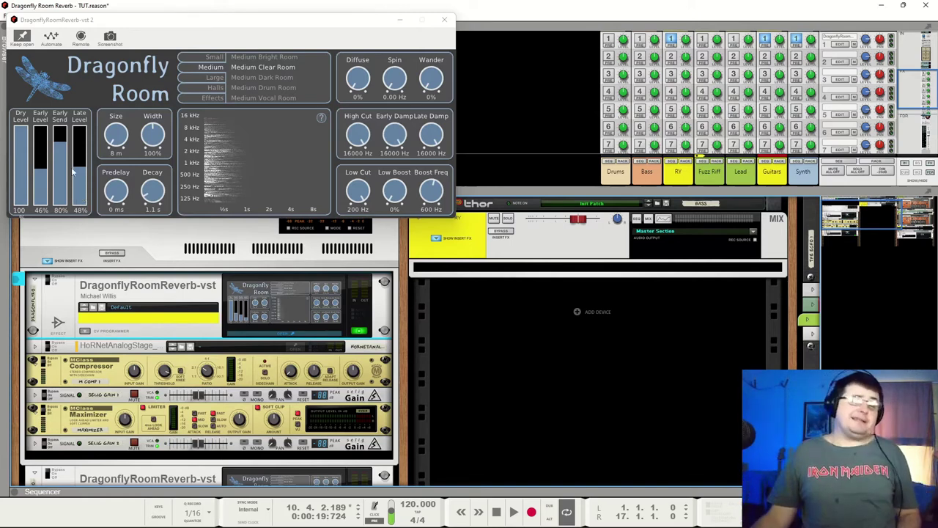
Zero the dry, early send and late levels while auditioning, and set early level to 55%
drag(31, 158, 57, 244)
drag(80, 170, 76, 292)
key(space)
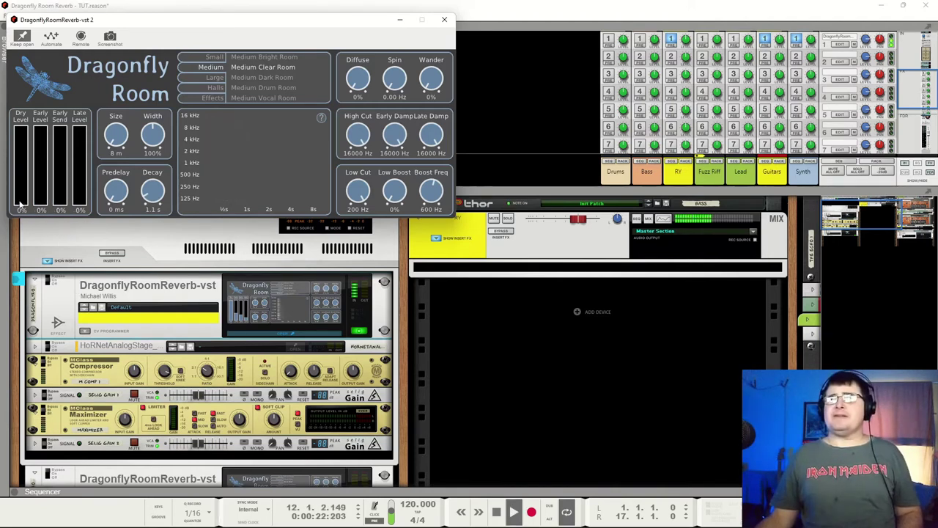
drag(20, 202, 23, 122)
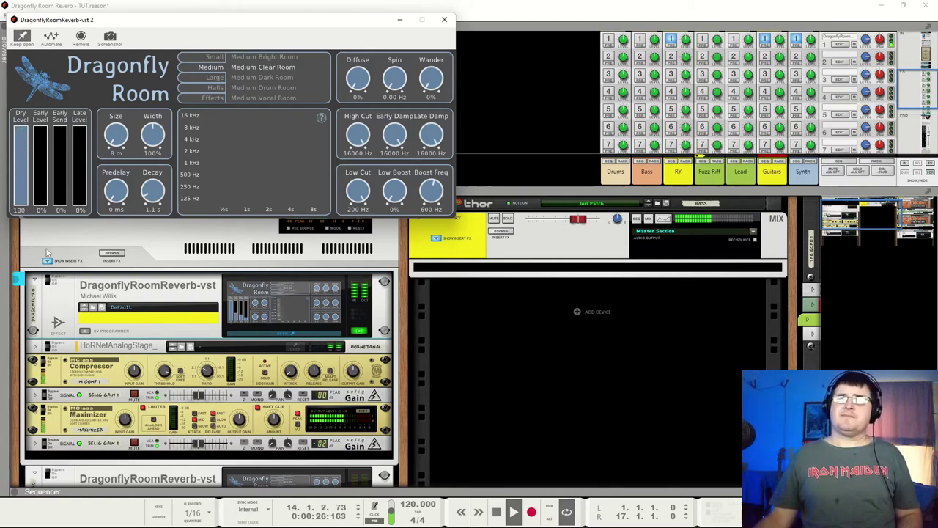
click(49, 277)
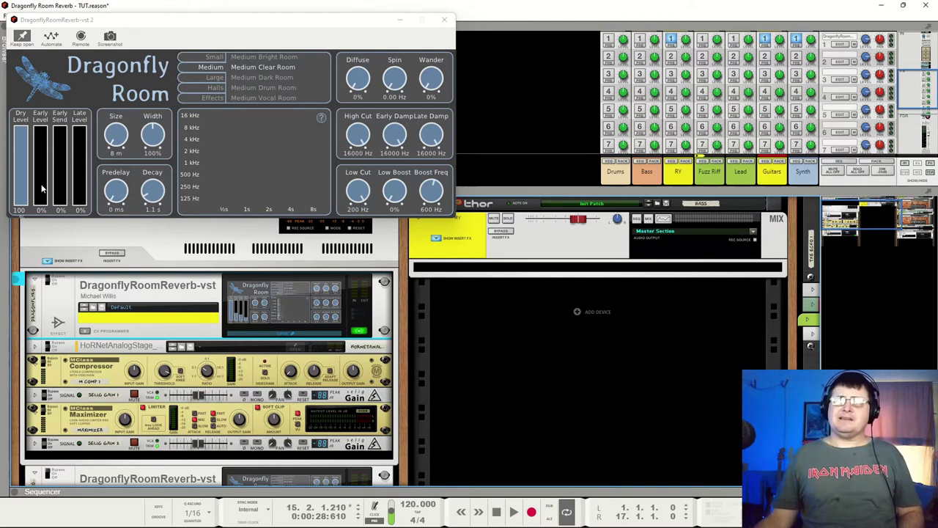
drag(42, 189, 22, 211)
mouse_move(41, 151)
mouse_down()
mouse_move(45, 209)
mouse_move(48, 131)
mouse_move(44, 166)
mouse_up()
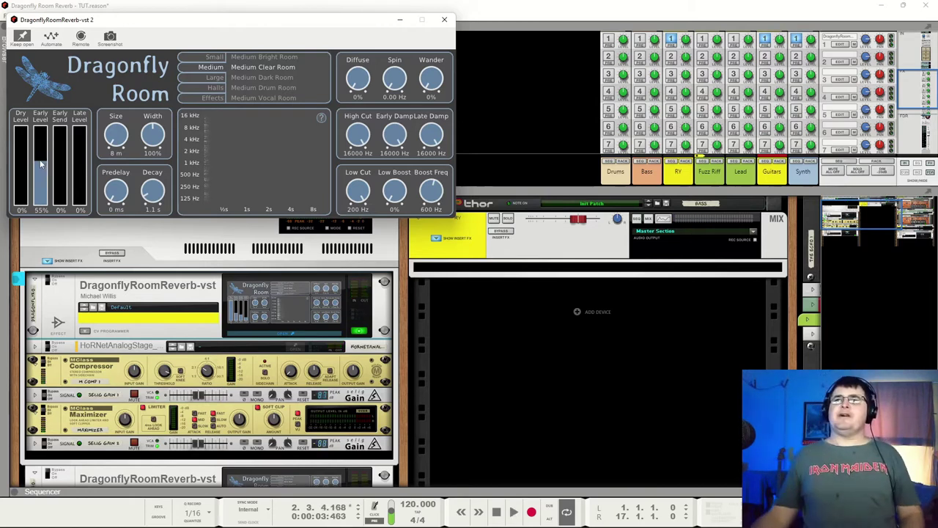
Sweep the early level while playing and set the late level around 60%
mouse_move(41, 166)
mouse_down()
mouse_move(44, 210)
mouse_move(47, 132)
mouse_move(49, 213)
mouse_move(83, 179)
mouse_move(84, 117)
mouse_up()
key(space)
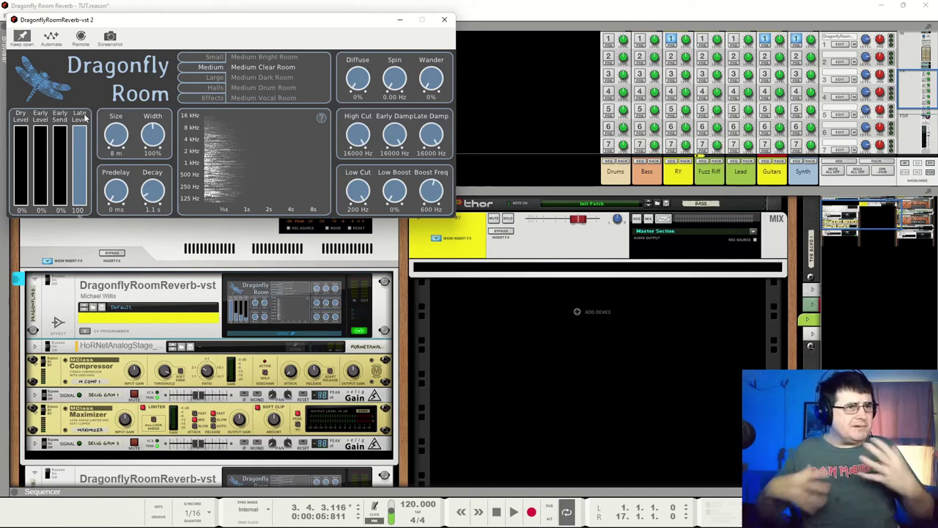
drag(50, 194, 45, 217)
click(84, 163)
drag(78, 166, 75, 170)
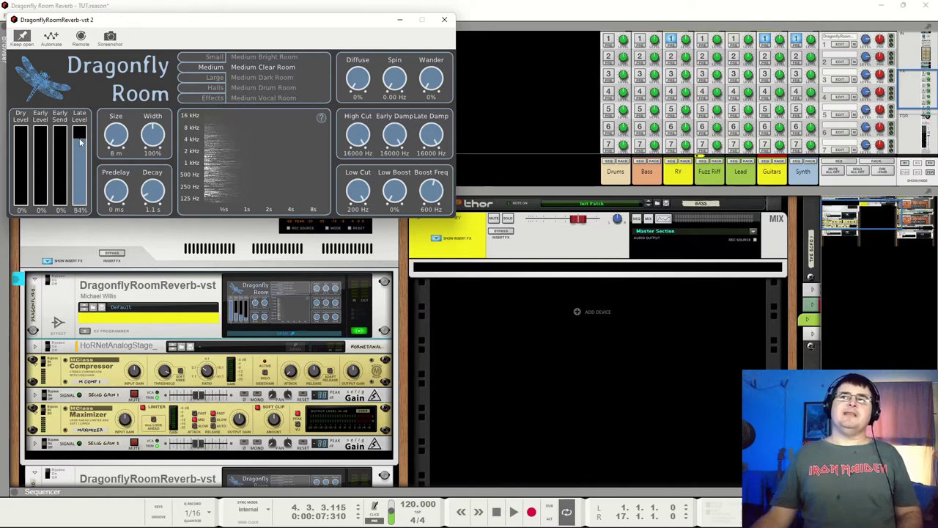
key(space)
Fine-tune the mix to 57% early level and 53% late level while replaying the song
drag(81, 142, 46, 163)
key(space)
key(space)
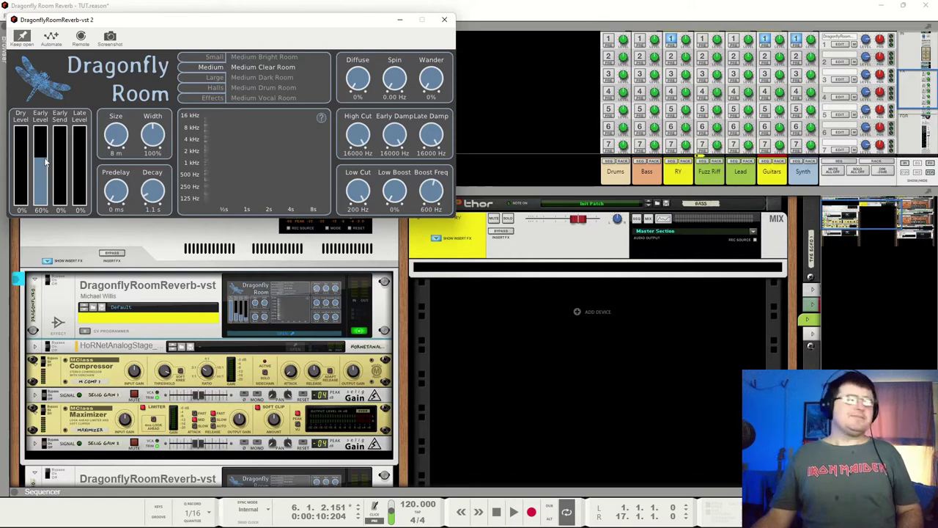
drag(45, 198, 45, 207)
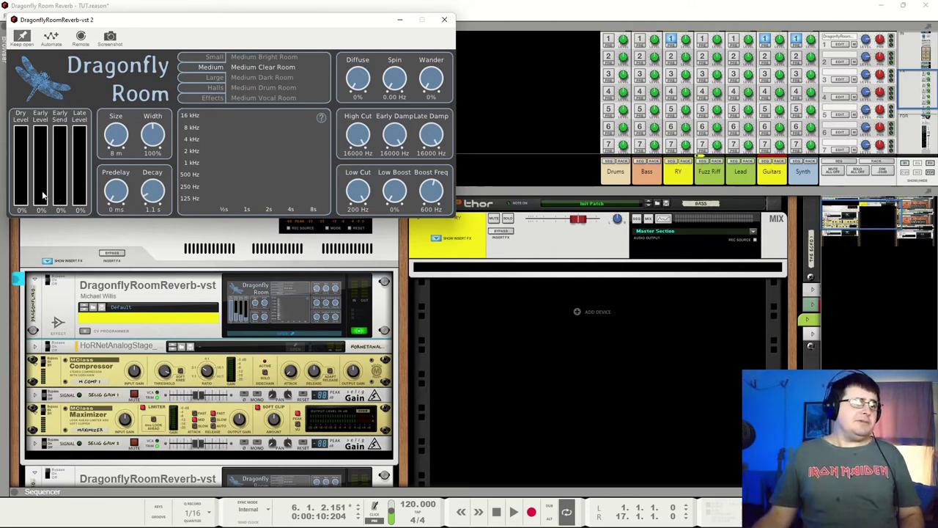
drag(42, 195, 43, 143)
key(space)
key(space)
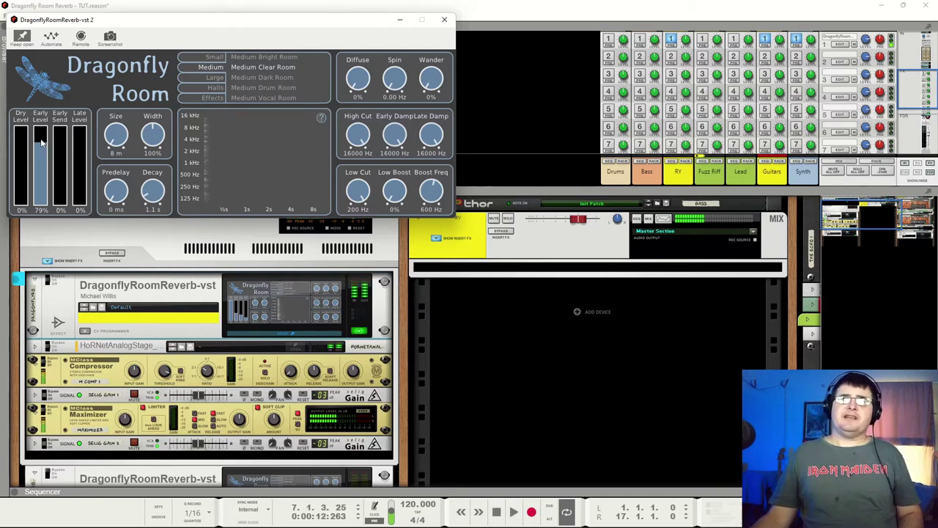
drag(42, 143, 81, 173)
key(space)
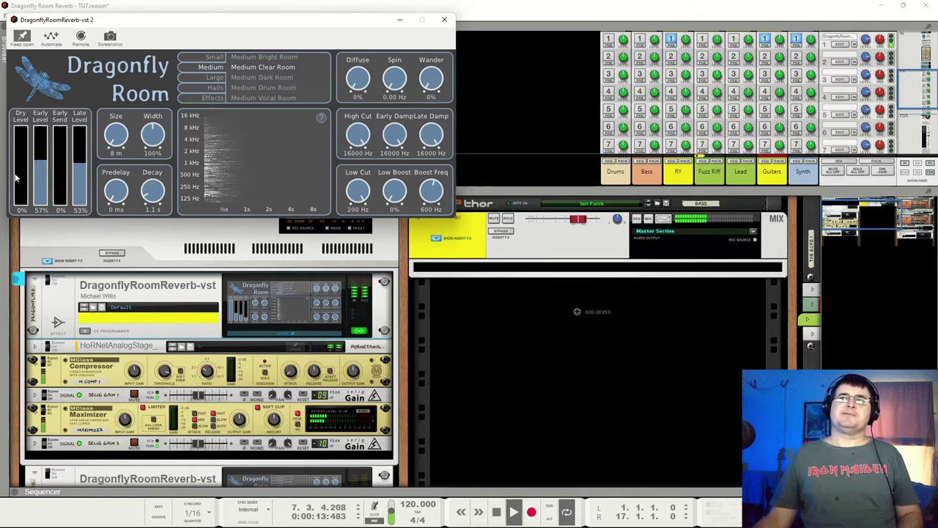
Restore dry level to 100, switch the reverb On, and raise early send to 80% while playing
drag(20, 183, 28, 114)
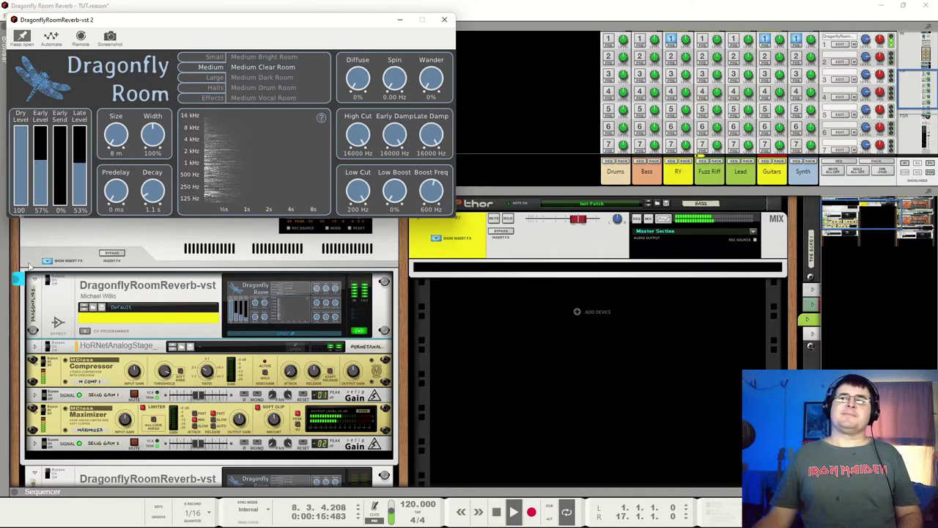
click(48, 281)
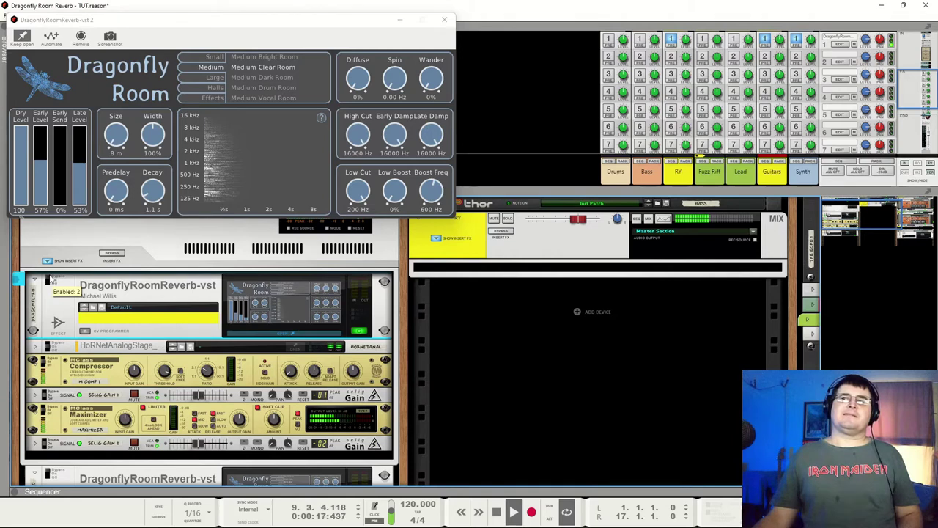
click(50, 281)
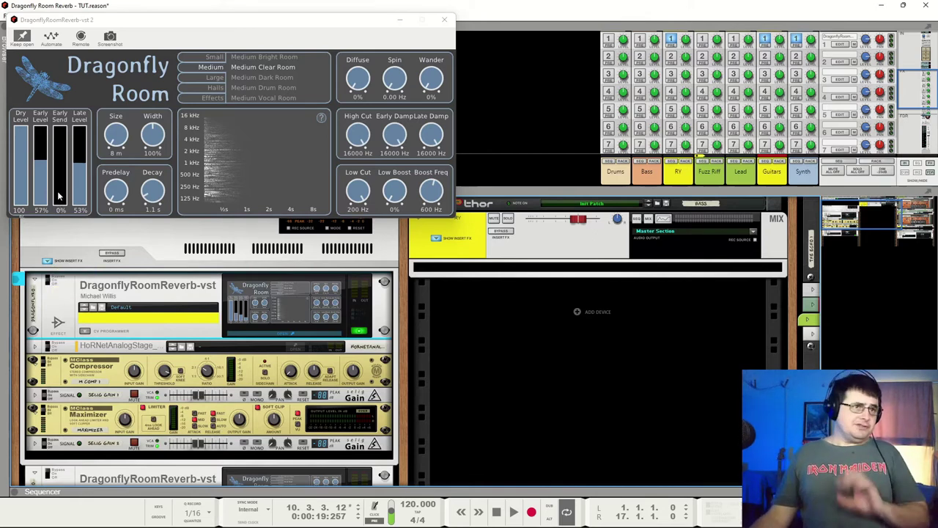
key(space)
drag(57, 191, 56, 146)
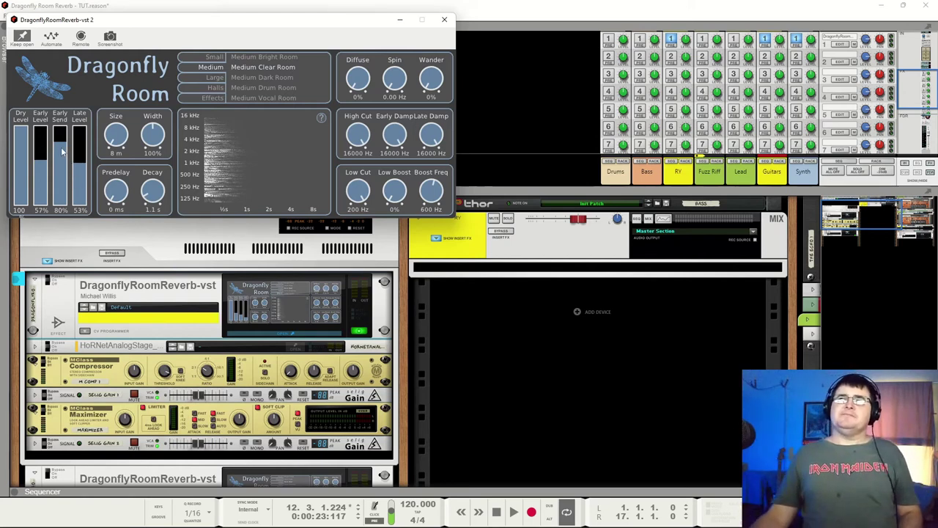
Push the early send to 100 and rebalance the late and early levels
drag(66, 152, 69, 126)
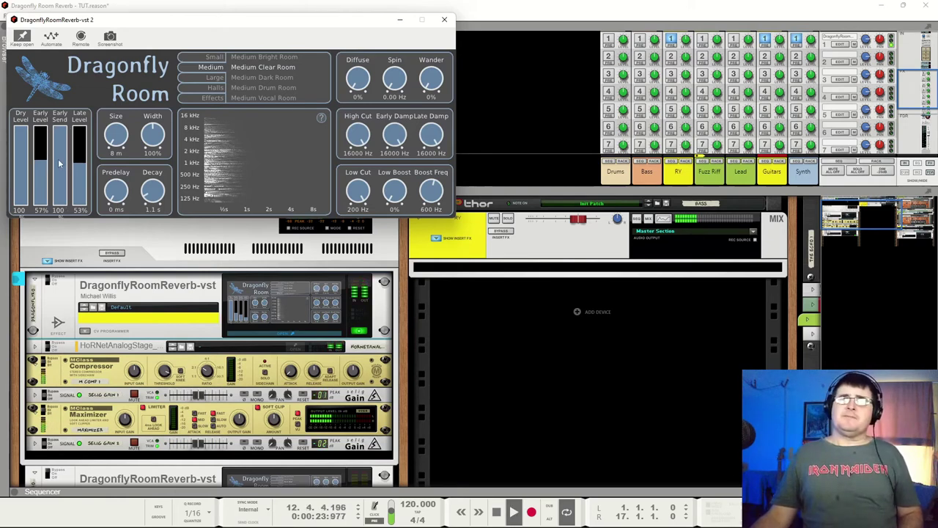
drag(58, 159, 62, 220)
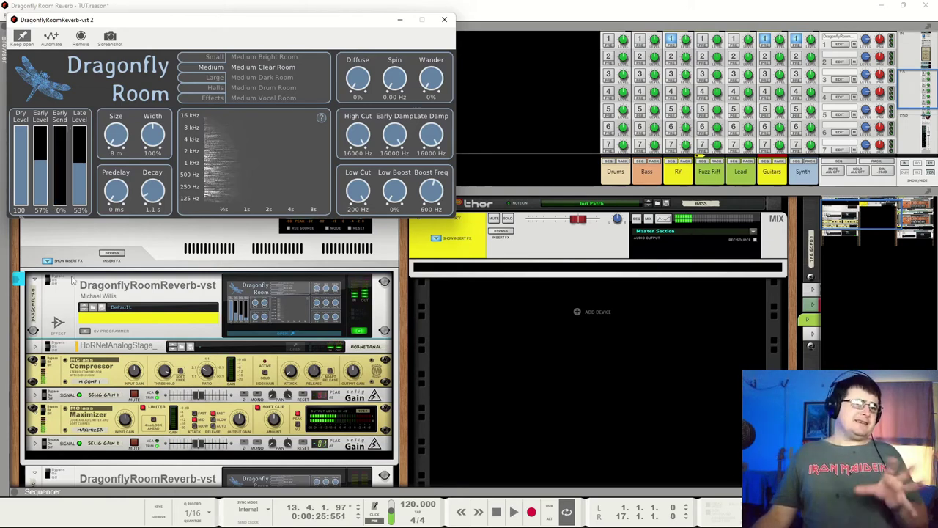
drag(59, 205, 58, 175)
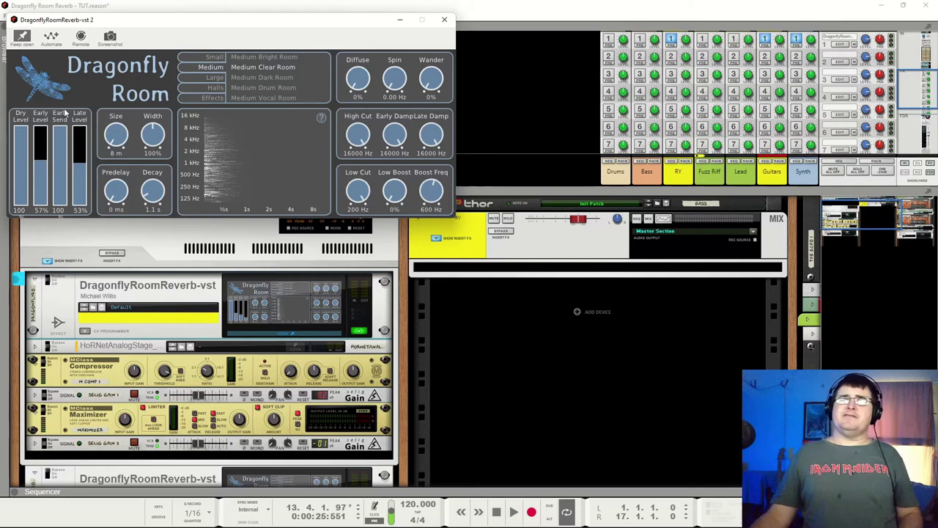
click(81, 156)
click(80, 162)
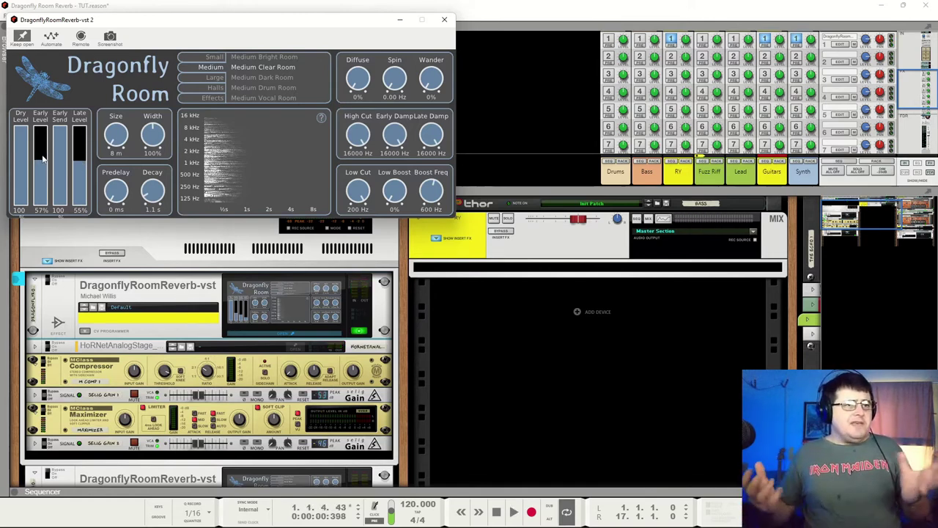
drag(43, 158, 78, 163)
Audition the mix, trim the early level, and lower the dry level to 37%
key(space)
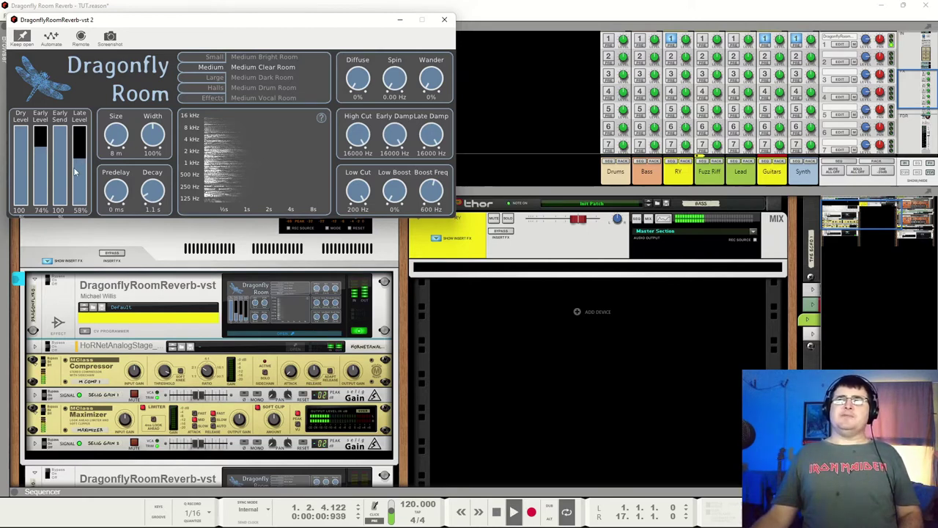
key(space)
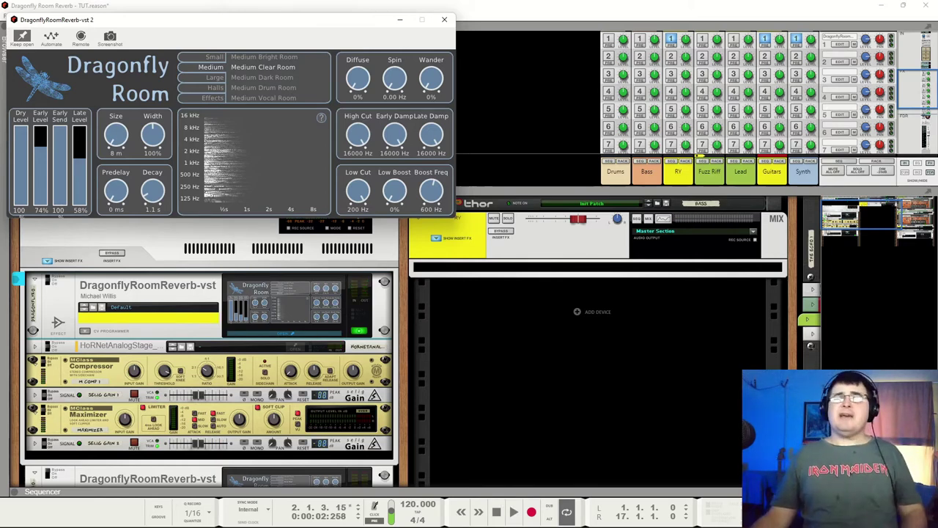
drag(52, 150, 77, 151)
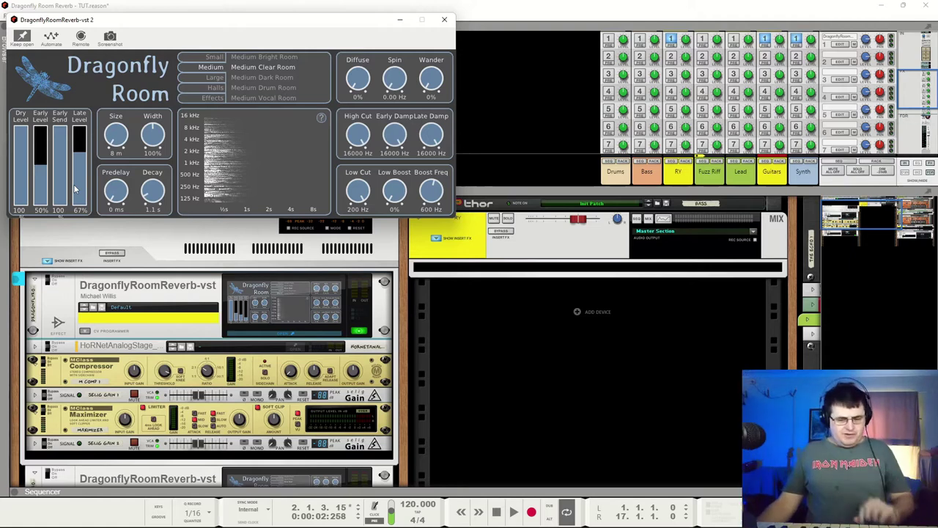
key(space)
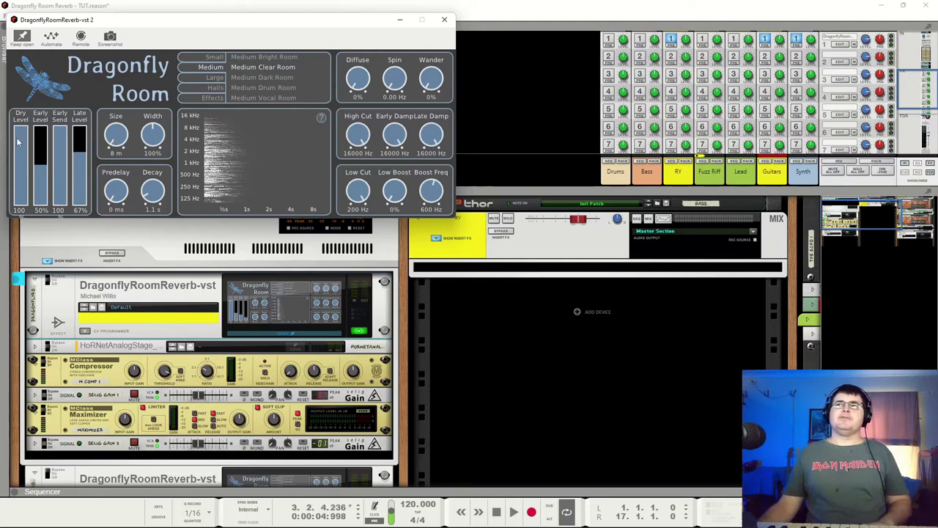
drag(21, 140, 26, 180)
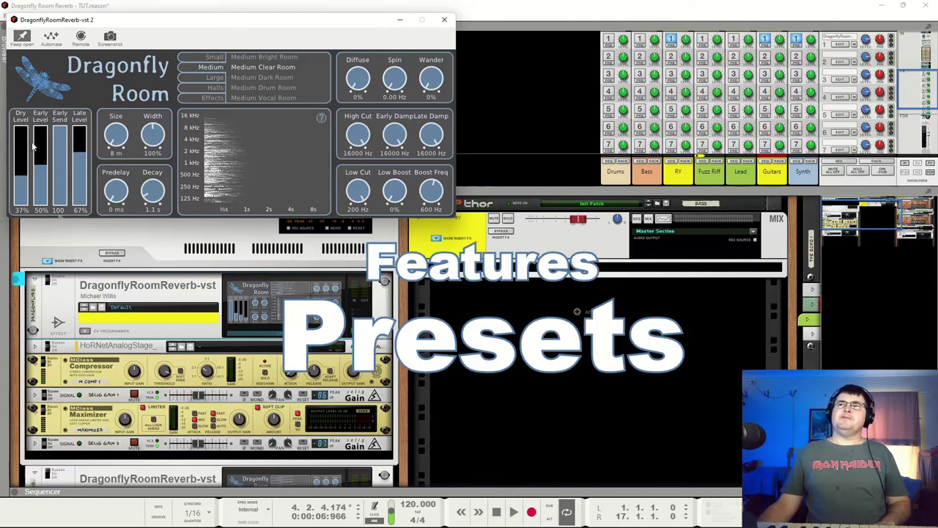
Audition the Small Bright, Clear, Dark, Drum and Vocal Room presets
click(214, 57)
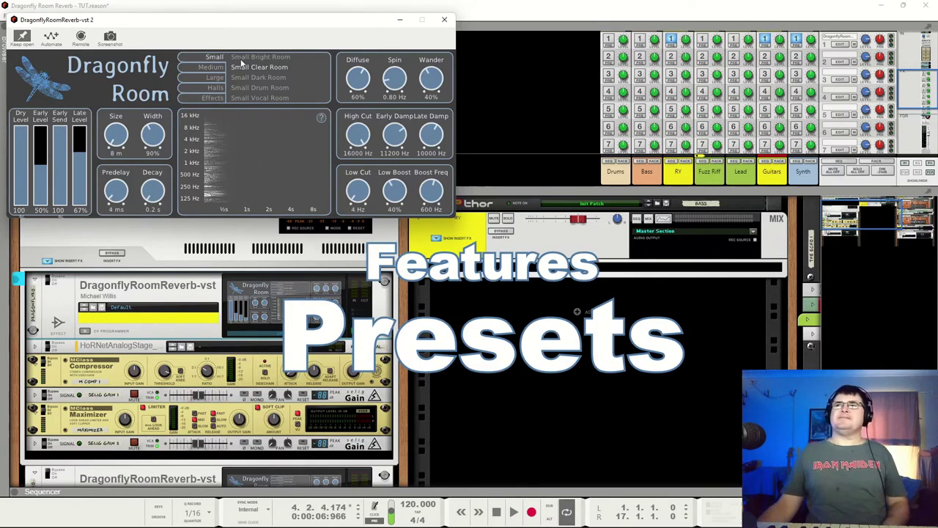
click(244, 57)
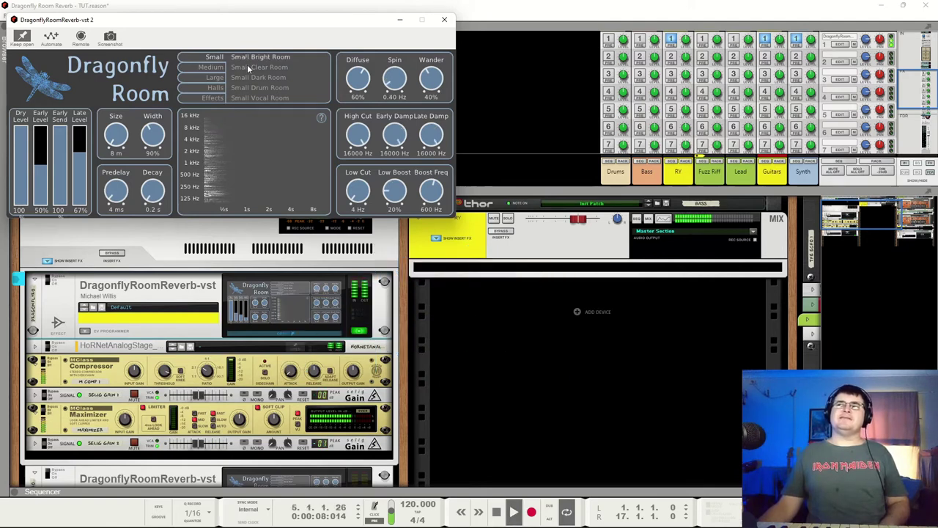
click(247, 67)
click(252, 77)
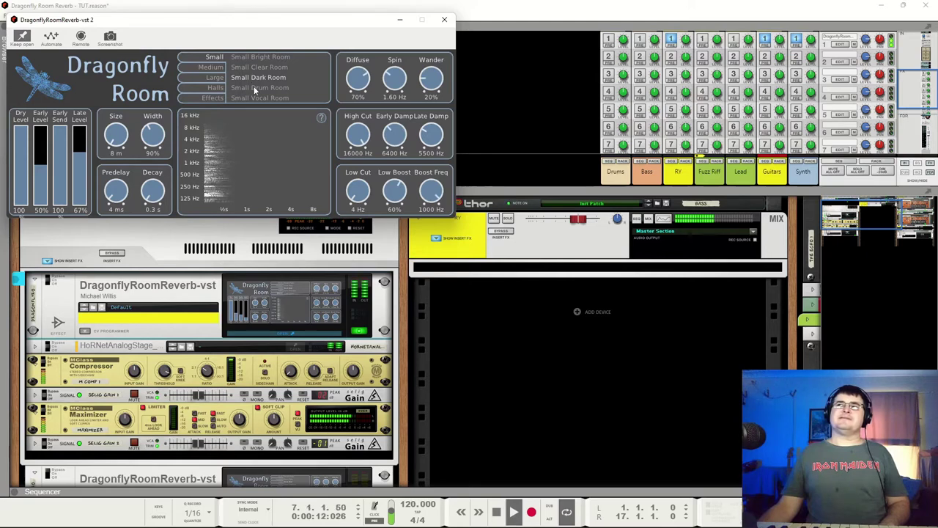
click(256, 88)
click(255, 98)
Audition the Medium Bright, Dark, Drum and Vocal Room presets
click(210, 67)
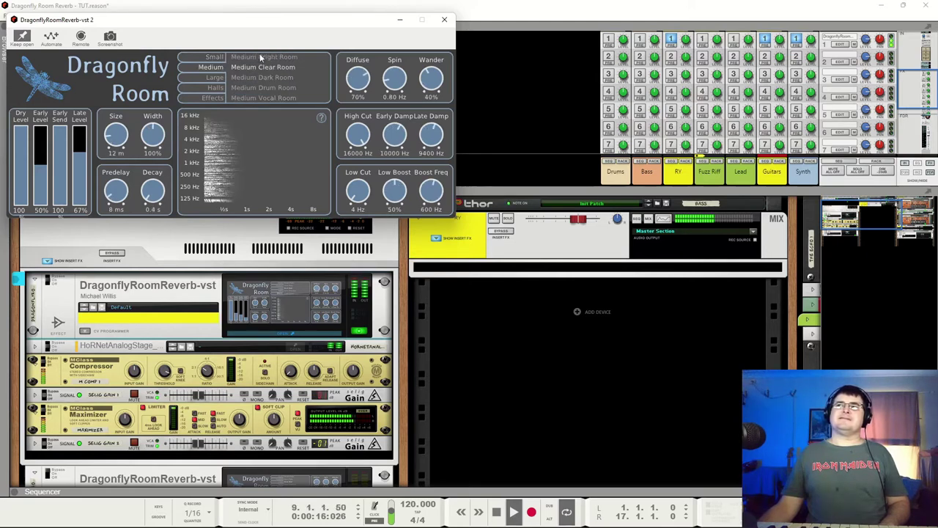
click(259, 58)
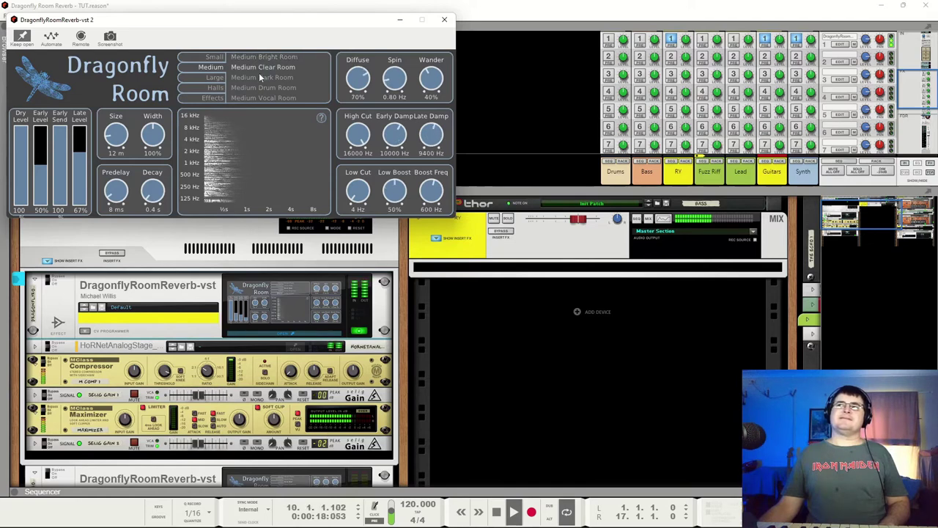
click(258, 77)
click(258, 88)
click(258, 95)
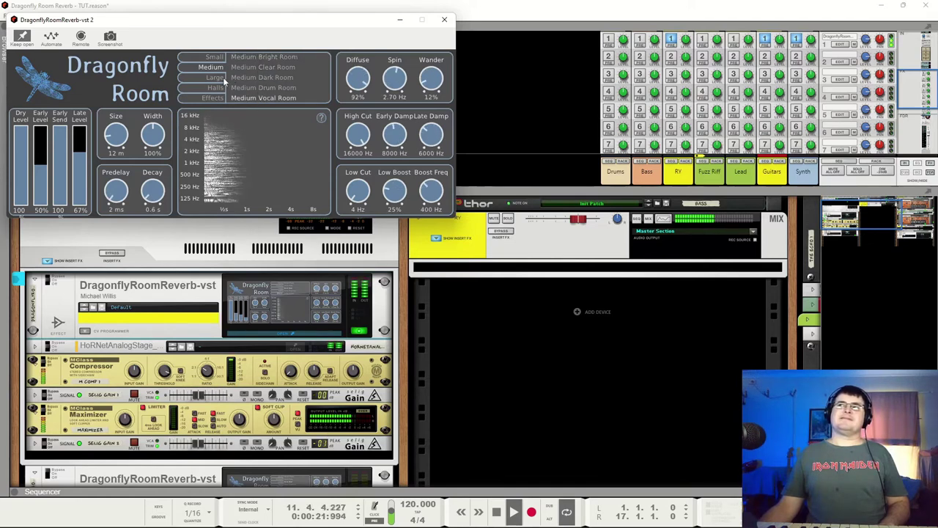
Audition the Large Bright, Clear, Dark, Drum and Vocal Room presets, then load Clear Hall
click(217, 77)
click(273, 58)
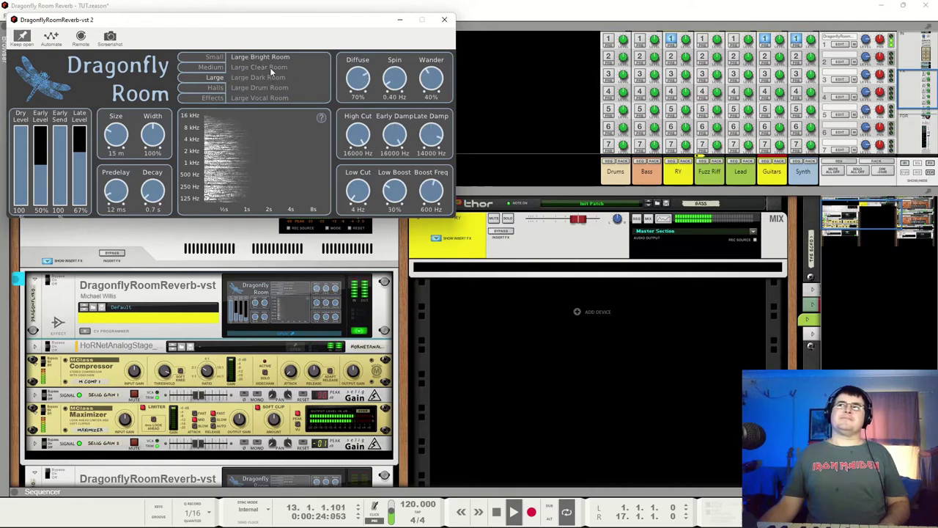
click(270, 67)
click(270, 76)
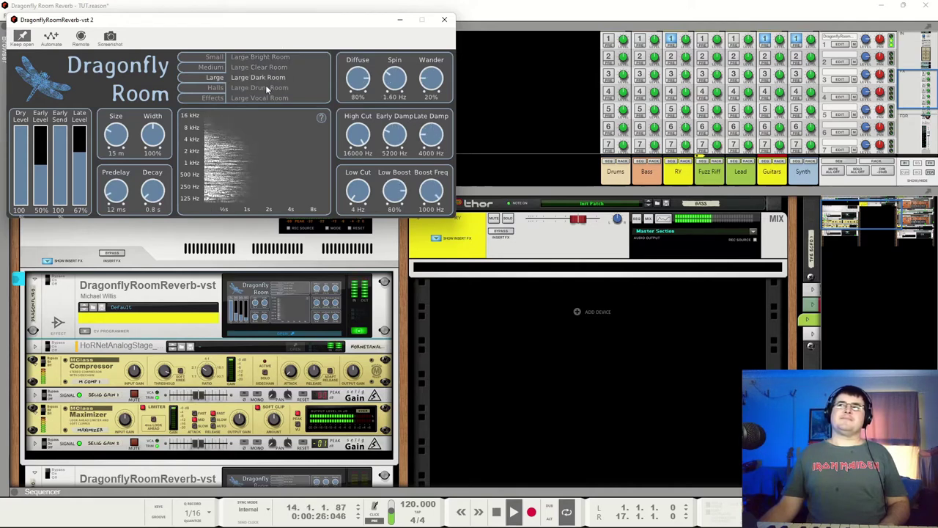
click(266, 86)
click(264, 97)
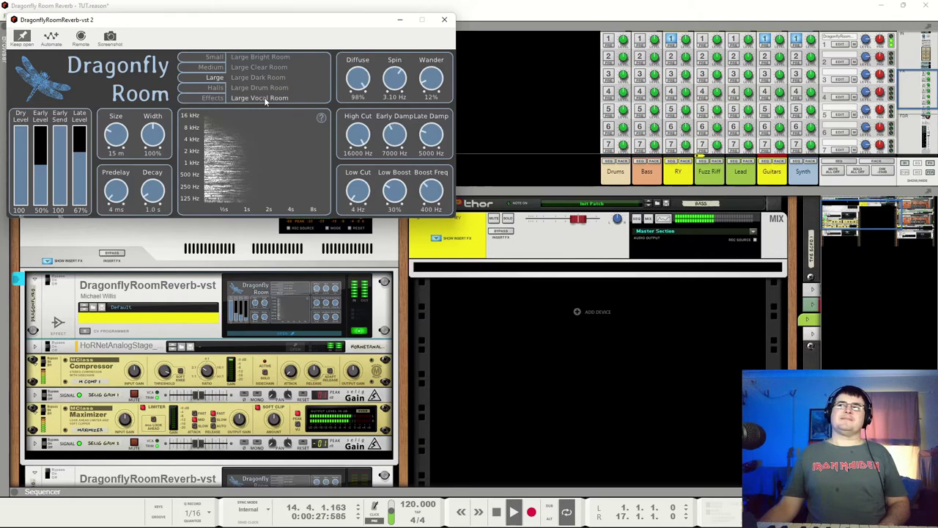
click(215, 88)
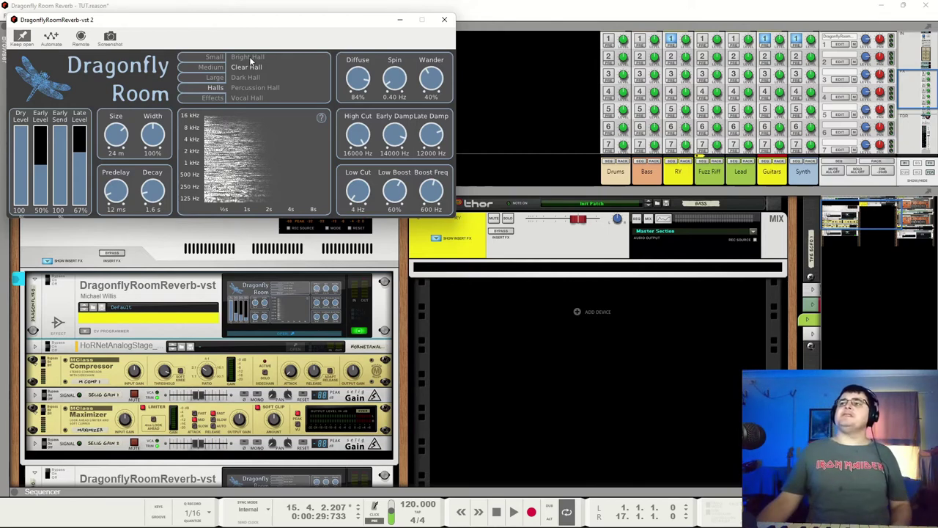
With the song playing, audition Dark Hall, Vocal Hall, the Plates, Brick Wall, Echo Chamber and Long Tunnel
key(space)
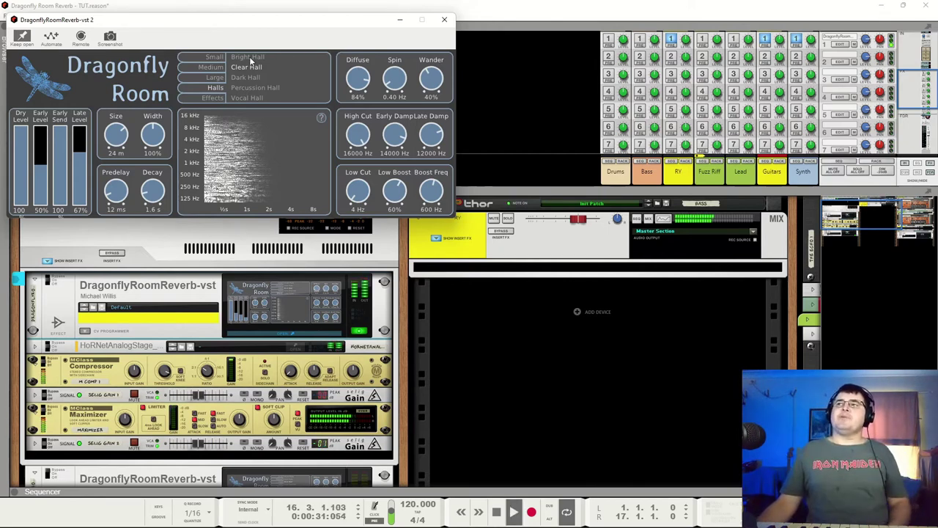
click(250, 76)
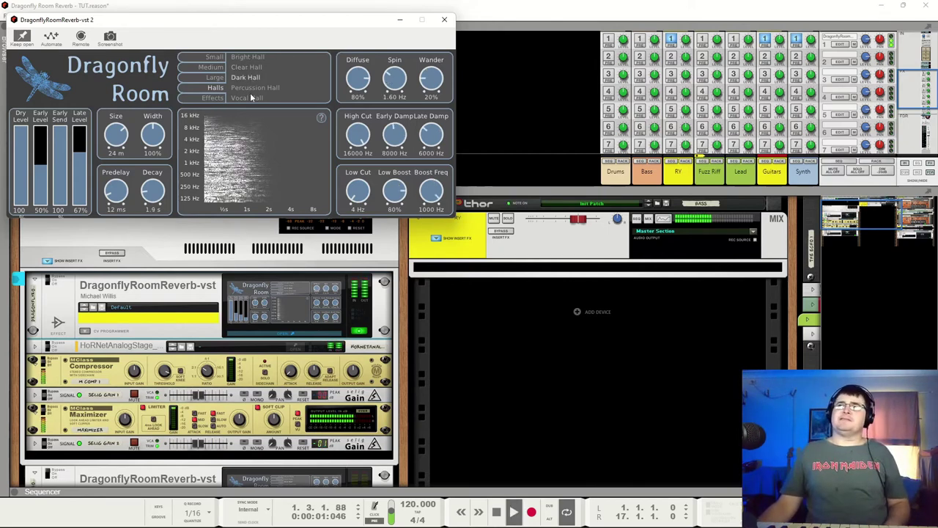
click(254, 96)
click(212, 98)
click(247, 66)
click(250, 57)
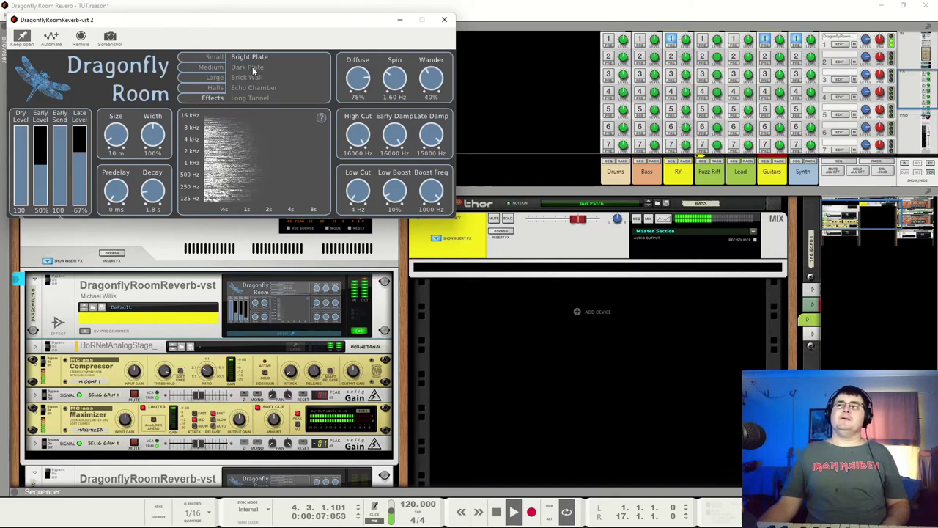
click(249, 67)
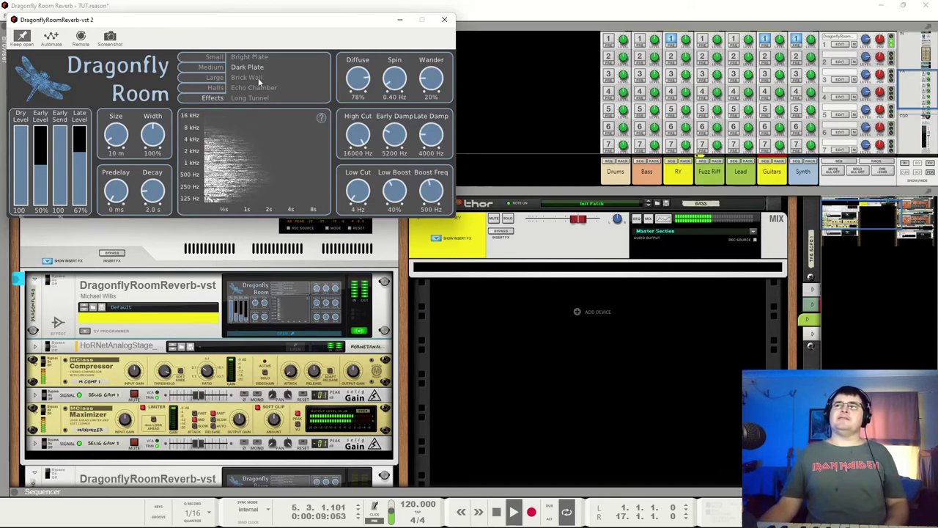
click(258, 78)
click(259, 86)
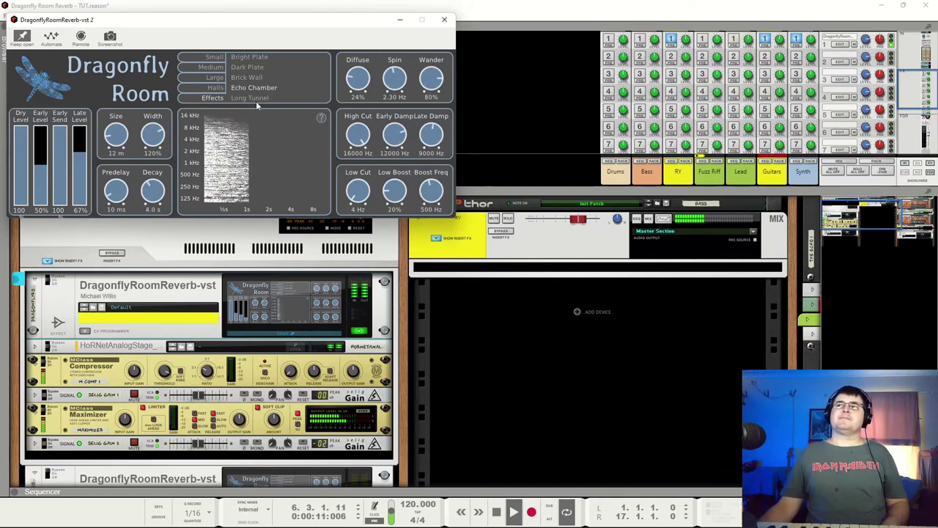
click(257, 99)
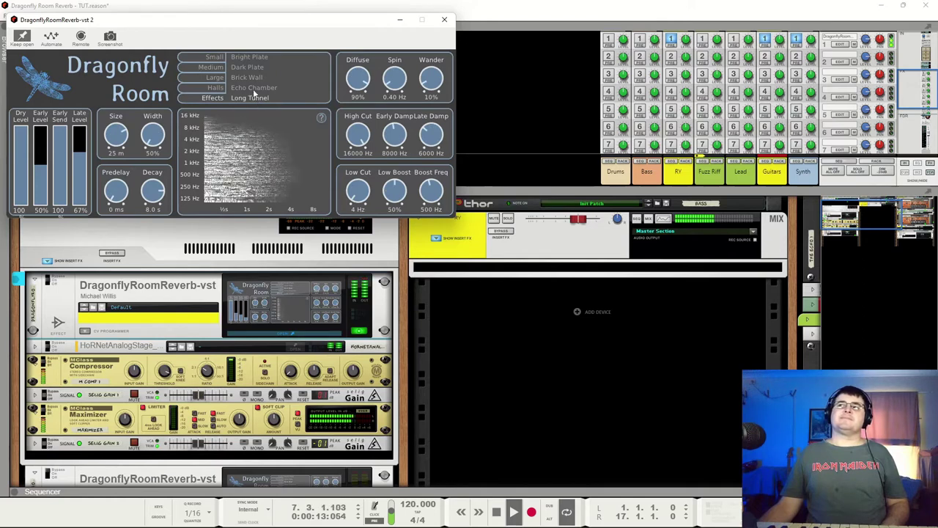
Load the Large Clear Room preset
click(215, 77)
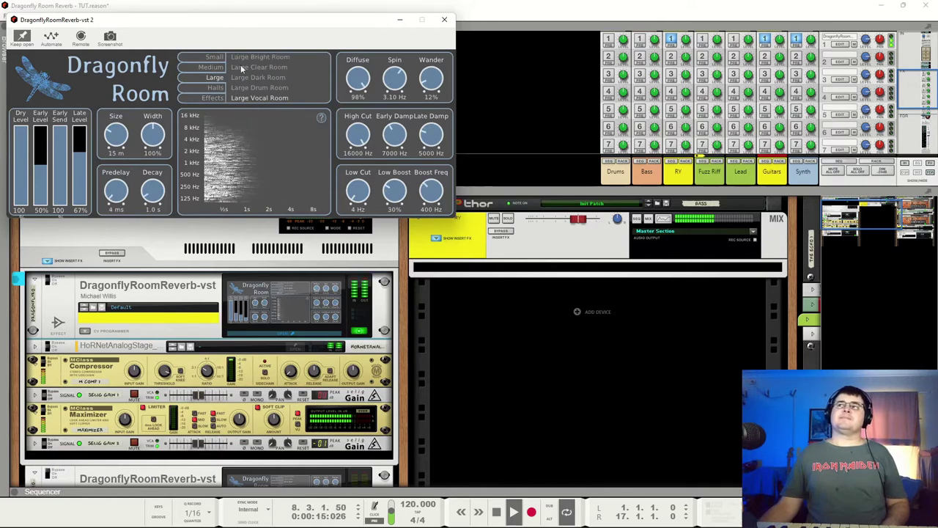
click(256, 67)
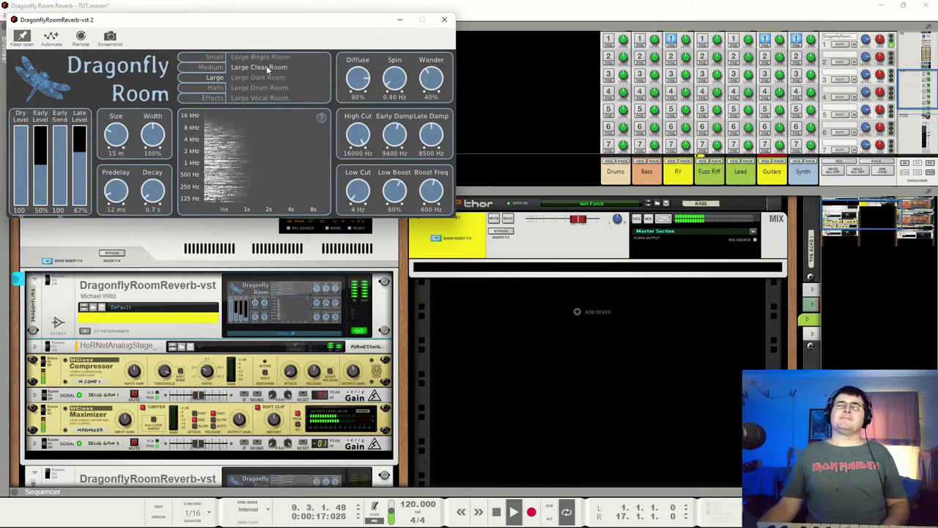
click(52, 273)
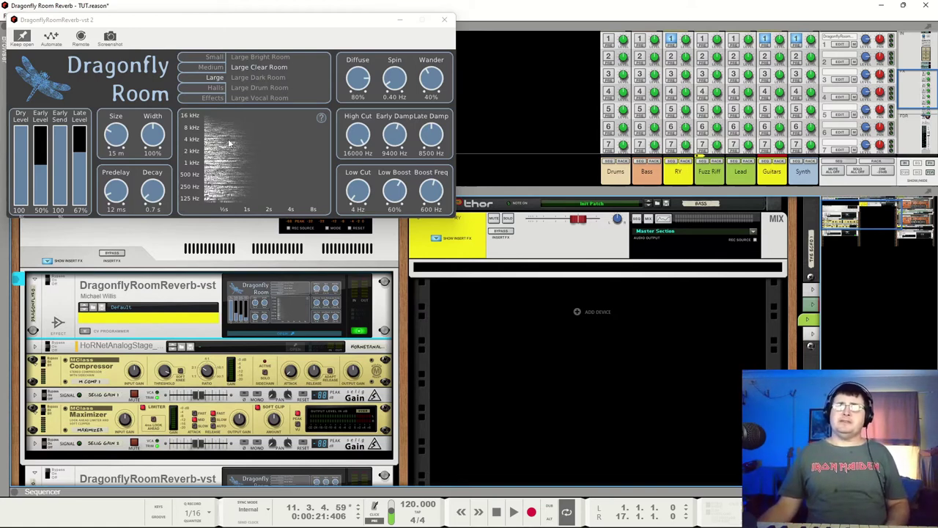
Load Large Bright Room, zero Diffuse, Spin, Wander, Low Cut and Low Boost, boost frequency 50 Hz
click(250, 57)
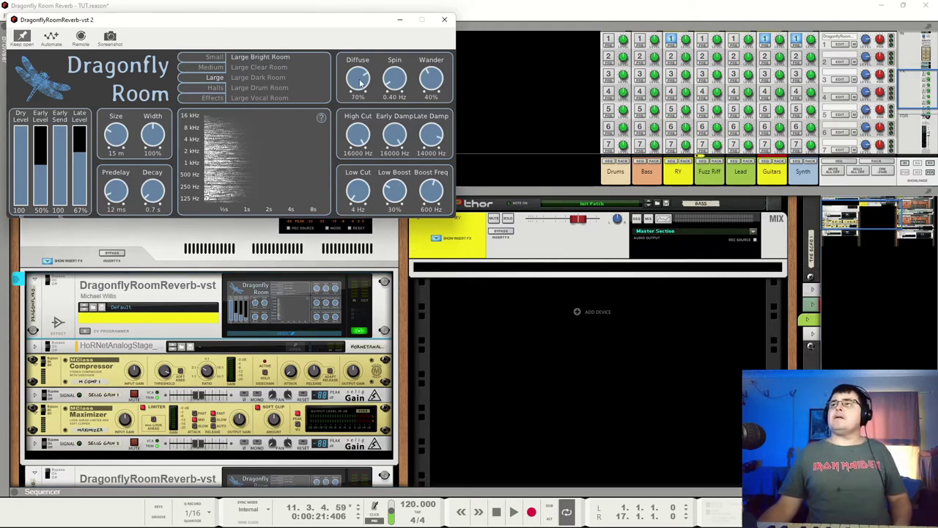
drag(360, 83, 398, 111)
drag(429, 78, 431, 99)
drag(431, 136, 438, 107)
drag(363, 197, 400, 250)
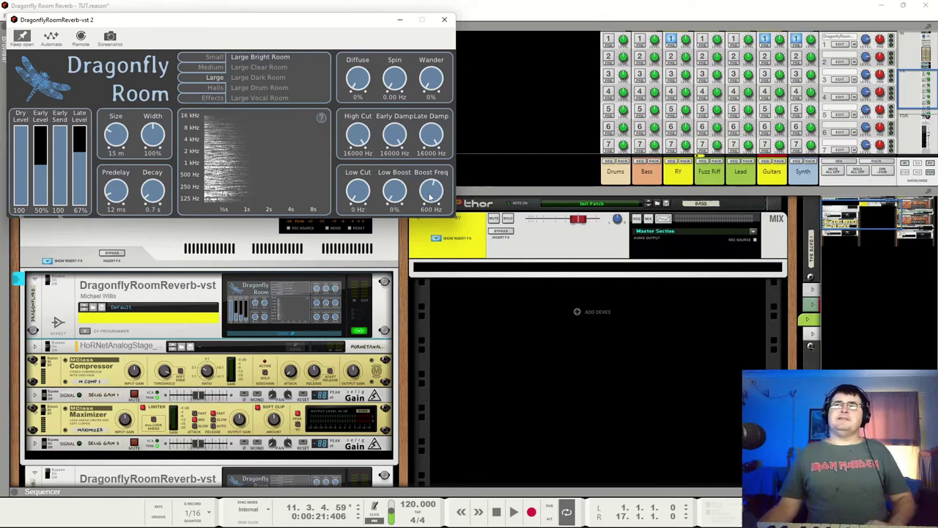
drag(430, 196, 431, 266)
Cut decay to 0.1 s and predelay to 0 ms, and shrink the room to 8 m
drag(156, 192, 130, 214)
drag(117, 131, 119, 165)
drag(156, 137, 166, 140)
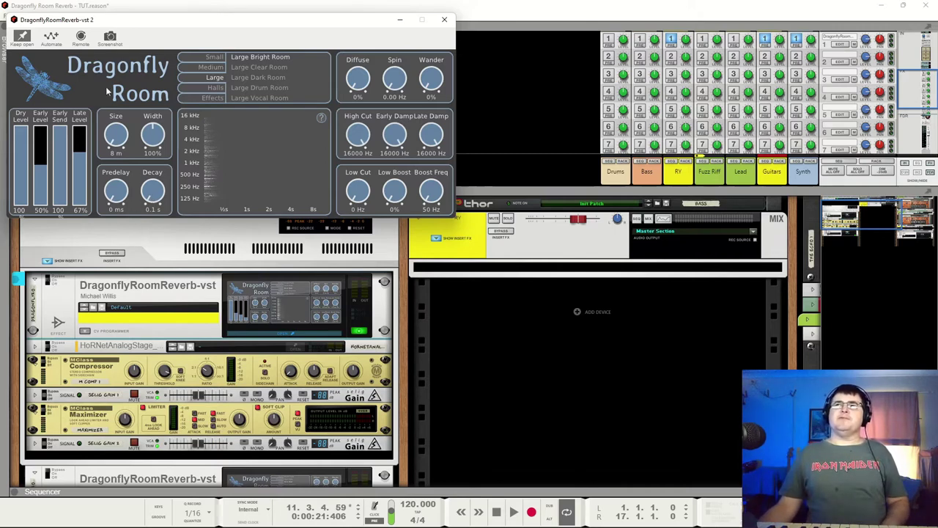
While auditioning, lengthen the decay to 2.0 s and bring the dry level from 0% to 29%
key(space)
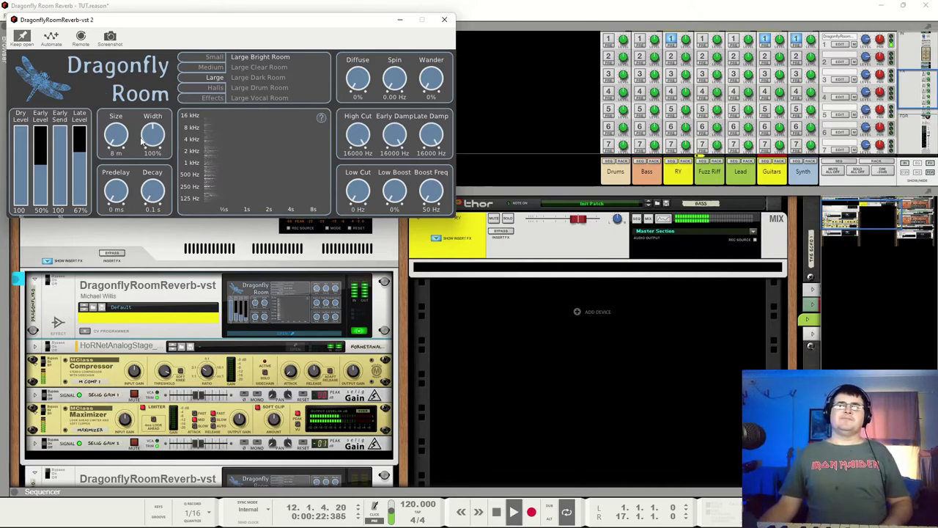
drag(20, 135, 19, 211)
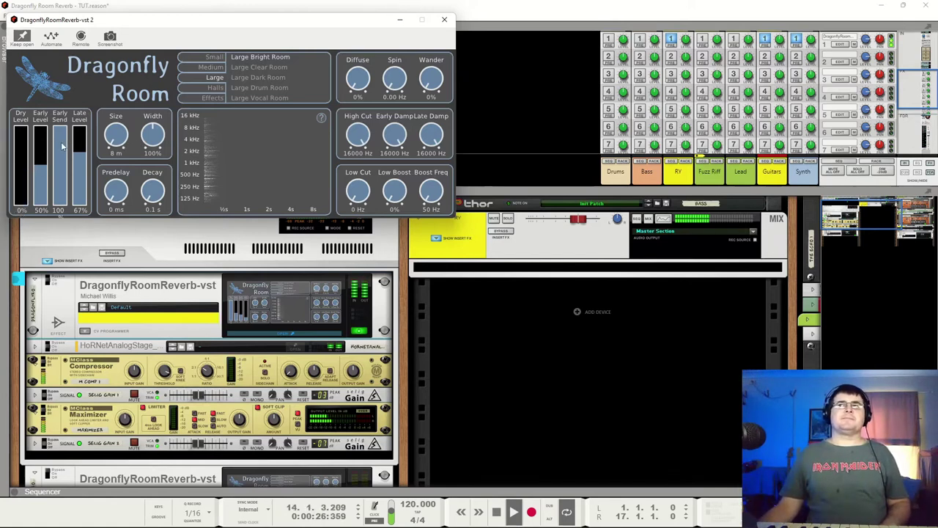
key(space)
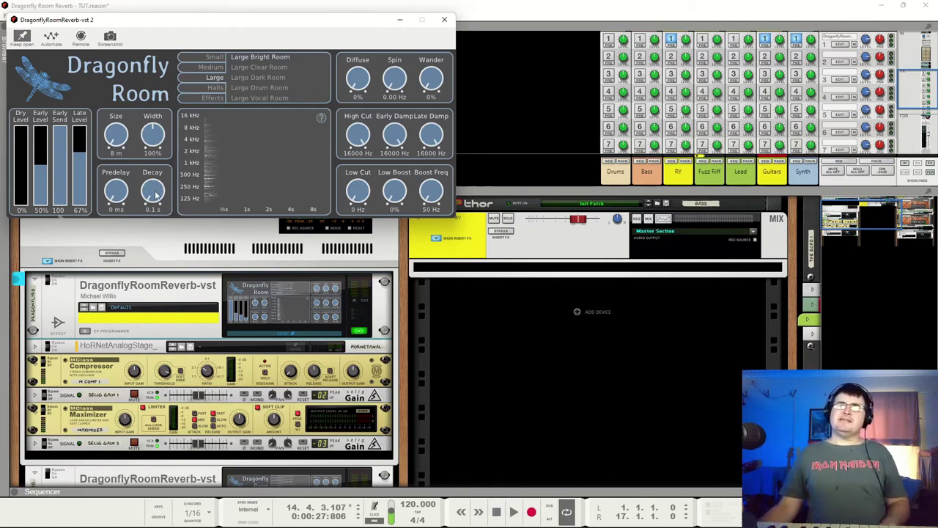
drag(155, 193, 156, 176)
key(space)
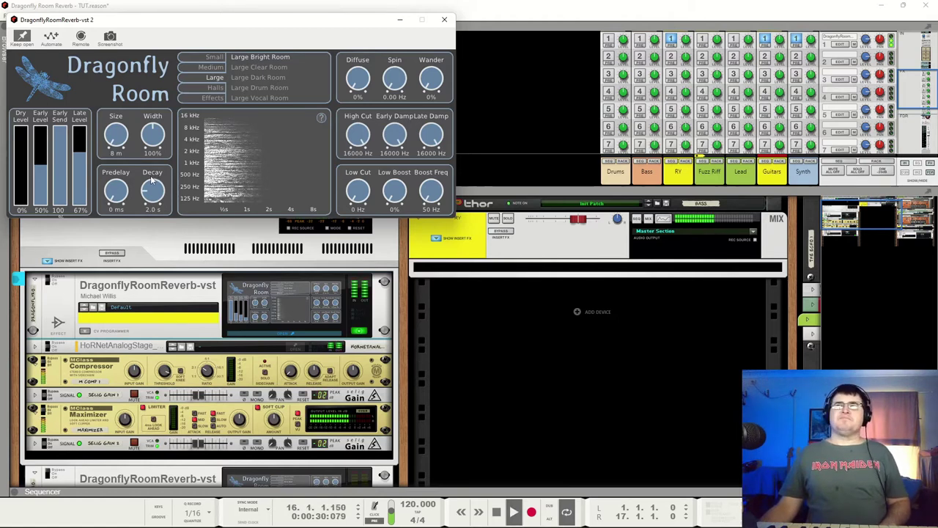
key(space)
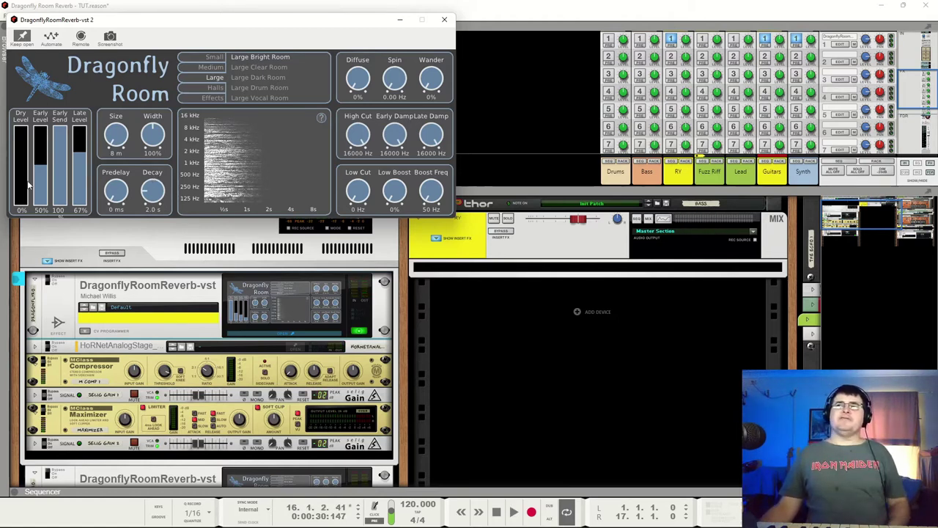
drag(28, 192, 28, 187)
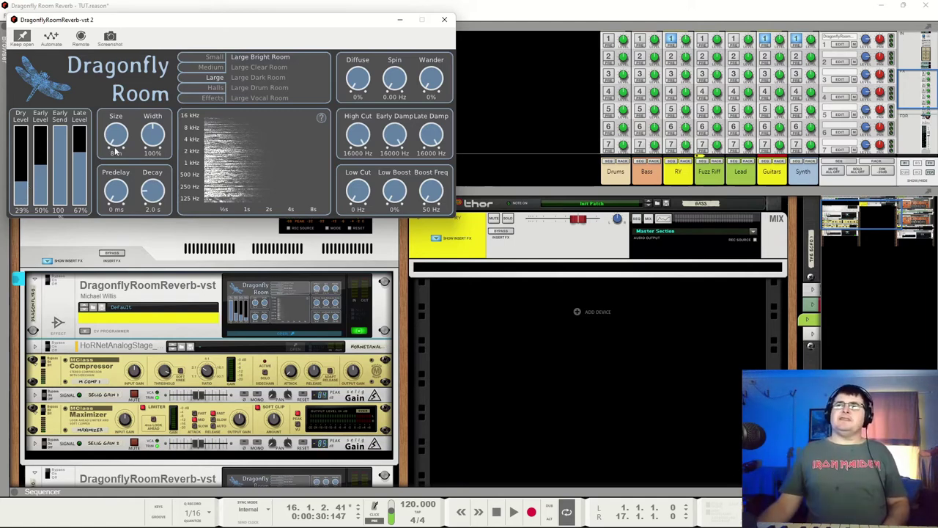
key(space)
Raise the Dragonfly Room Size from 8 m to 32 m and toggle playback to hear it
key(space)
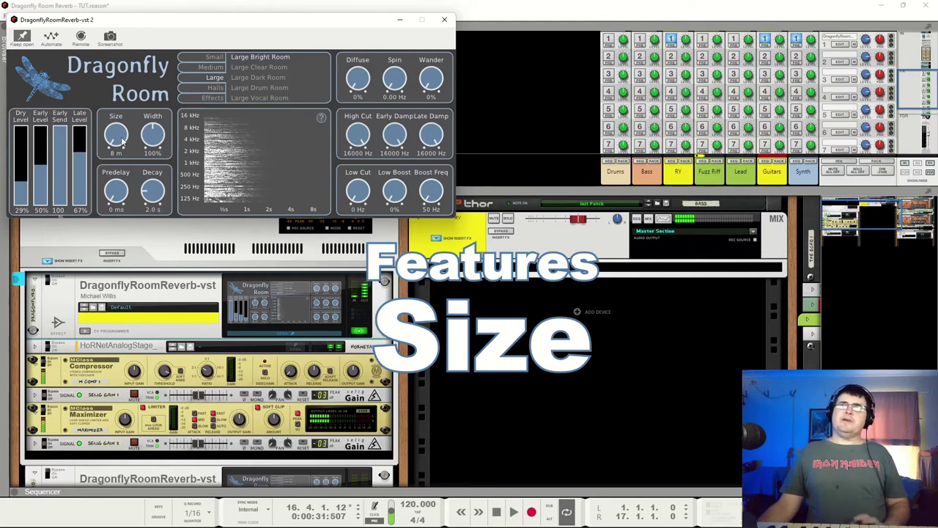
drag(121, 142, 116, 103)
key(space)
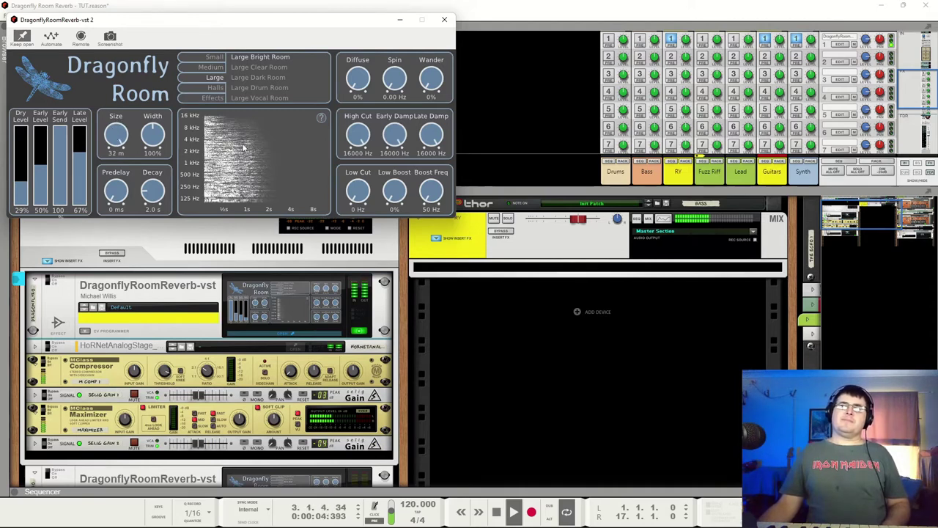
key(space)
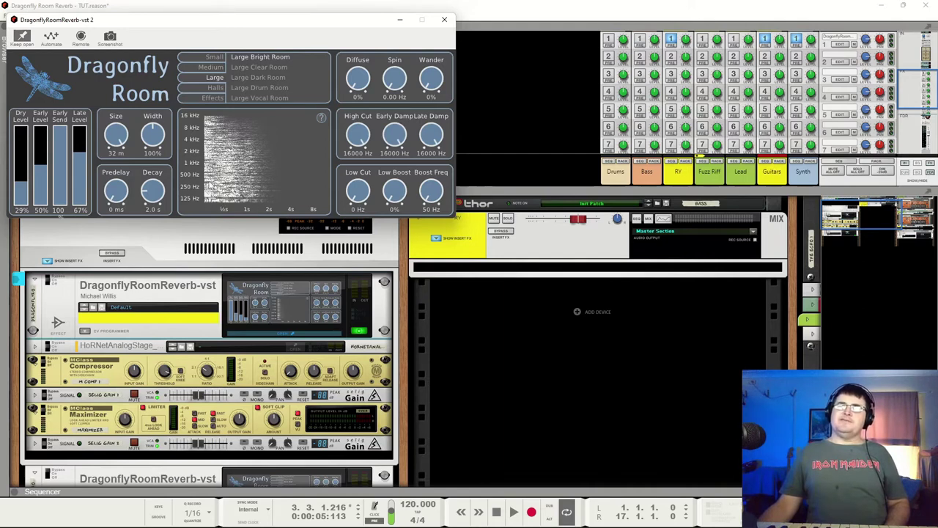
Audition the 32 m room by starting and stopping playback several times
key(space)
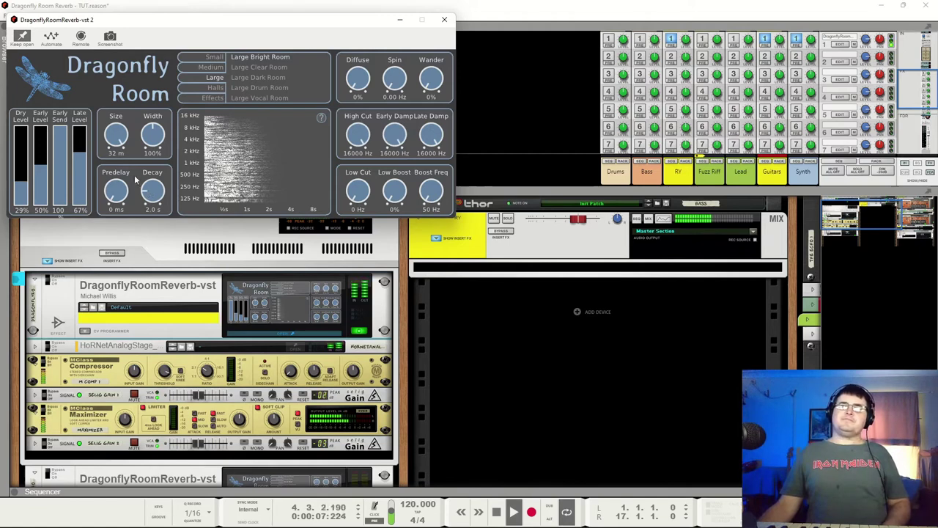
key(space)
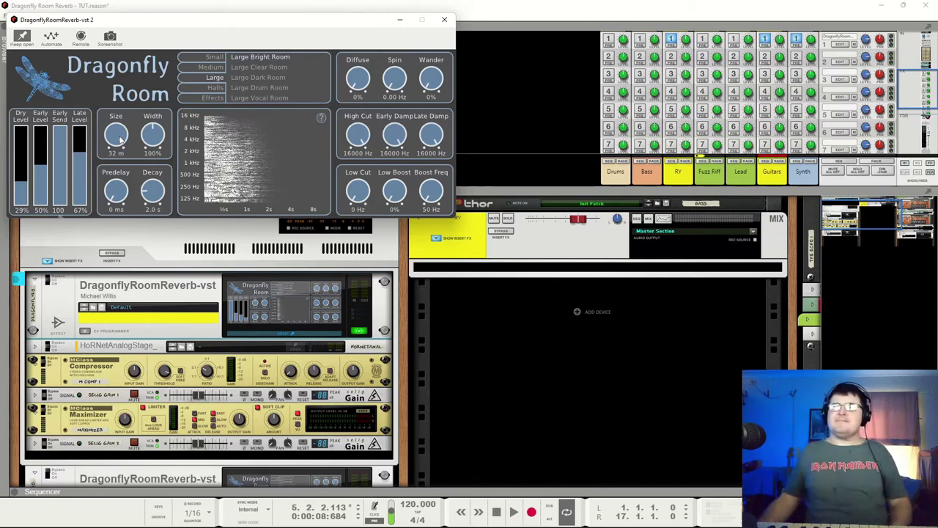
key(space)
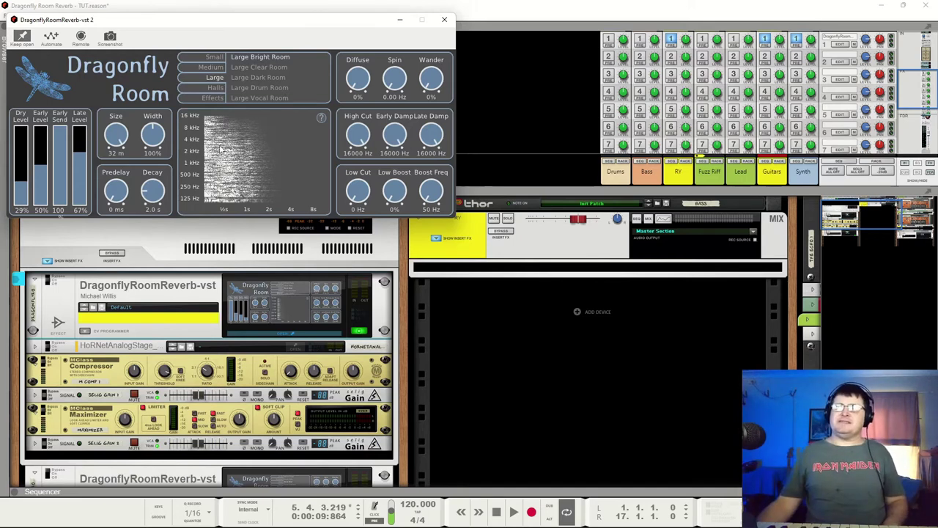
key(space)
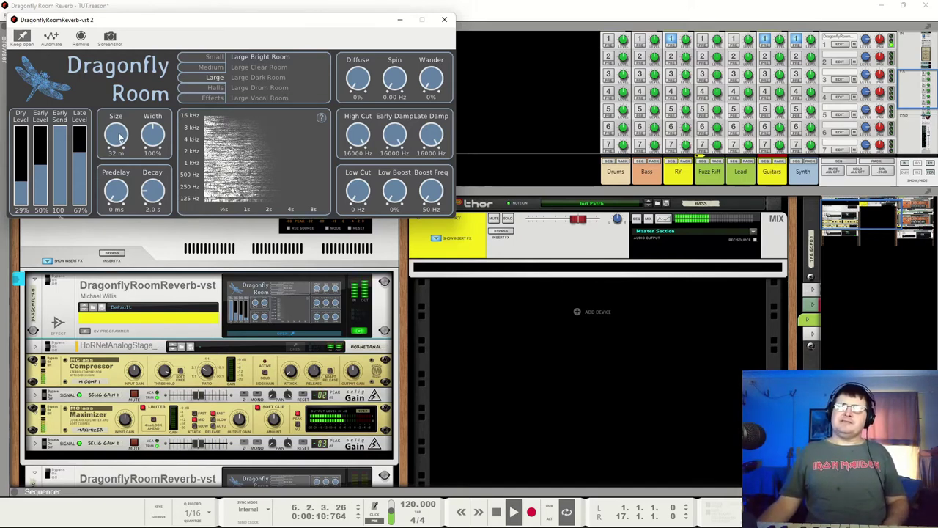
key(space)
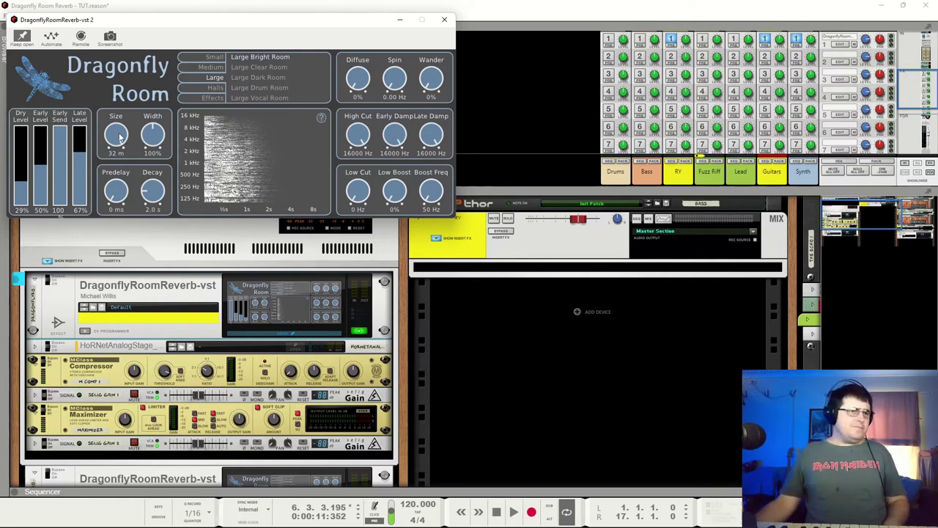
key(space)
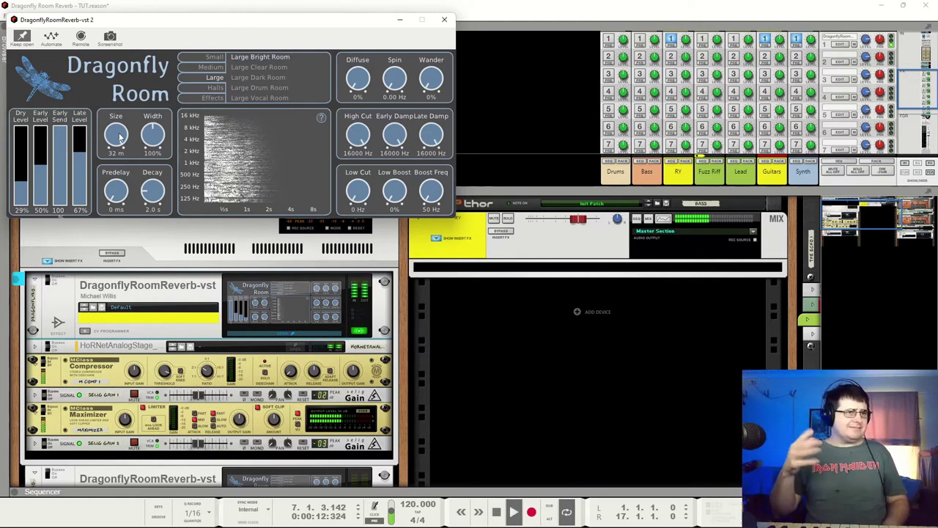
key(space)
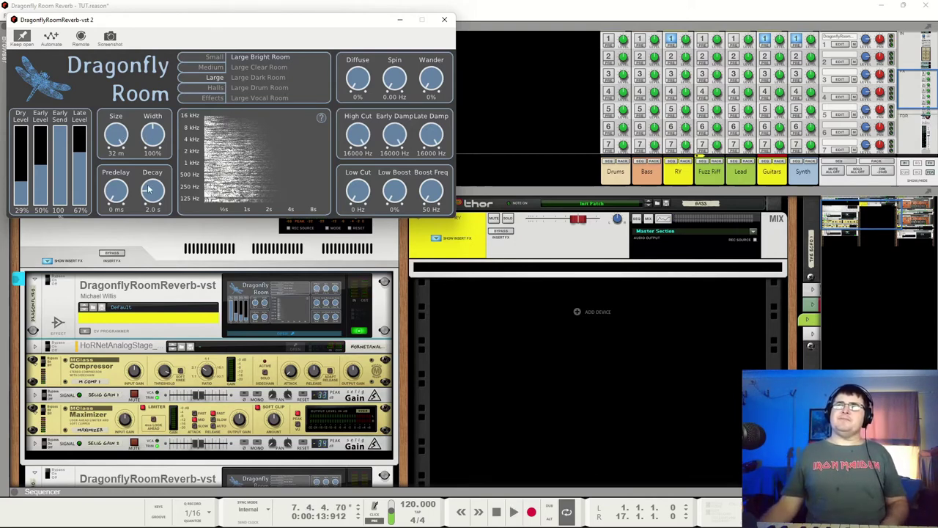
Shrink the room Size through 17, 15 and 8 m, then bring it back up to about 13 m
drag(122, 139, 129, 193)
key(space)
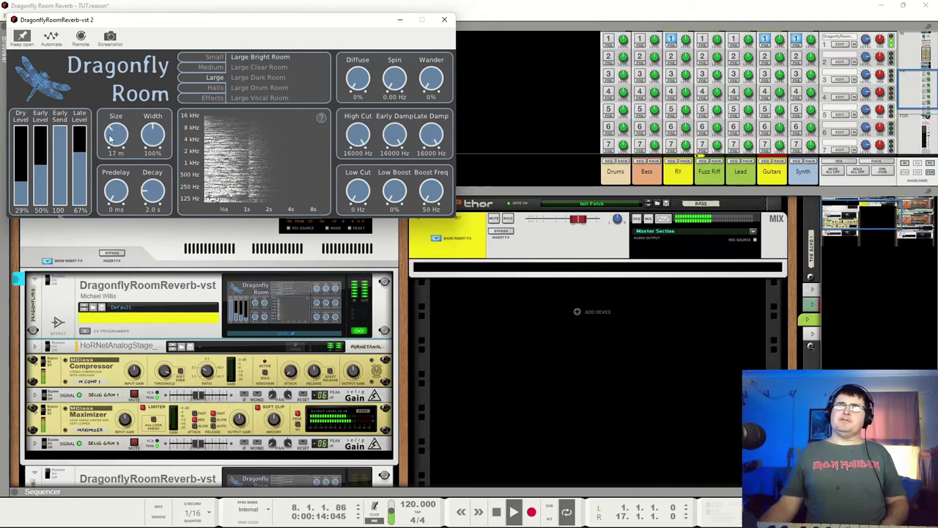
mouse_move(130, 149)
mouse_down()
mouse_move(120, 144)
mouse_move(120, 152)
mouse_up()
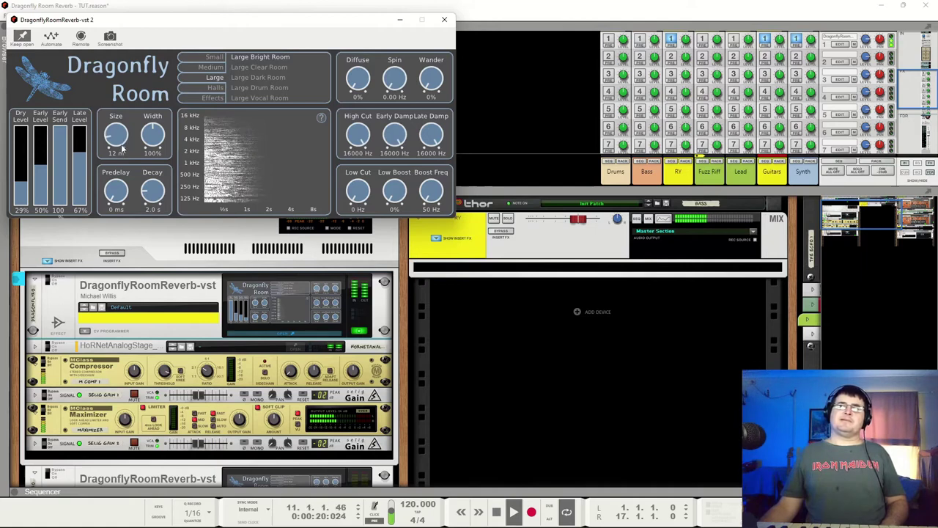
drag(122, 145, 123, 150)
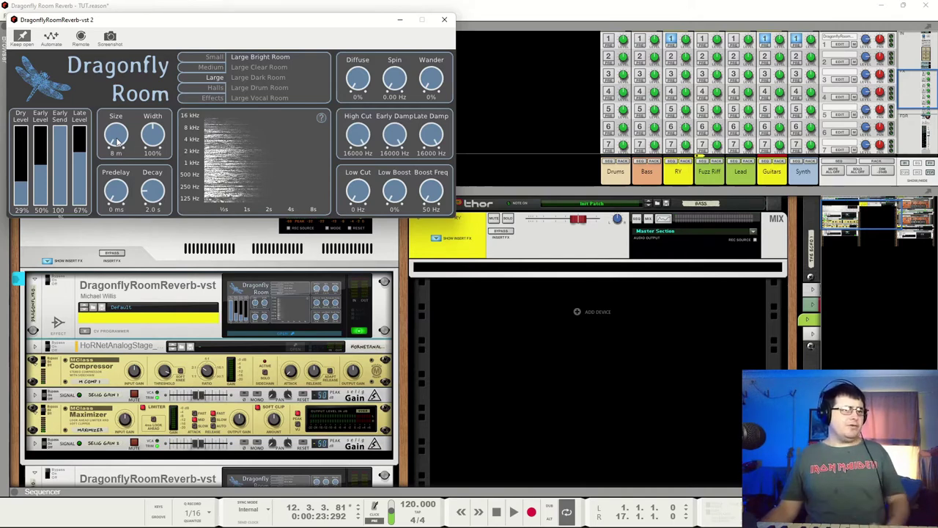
drag(117, 142, 122, 134)
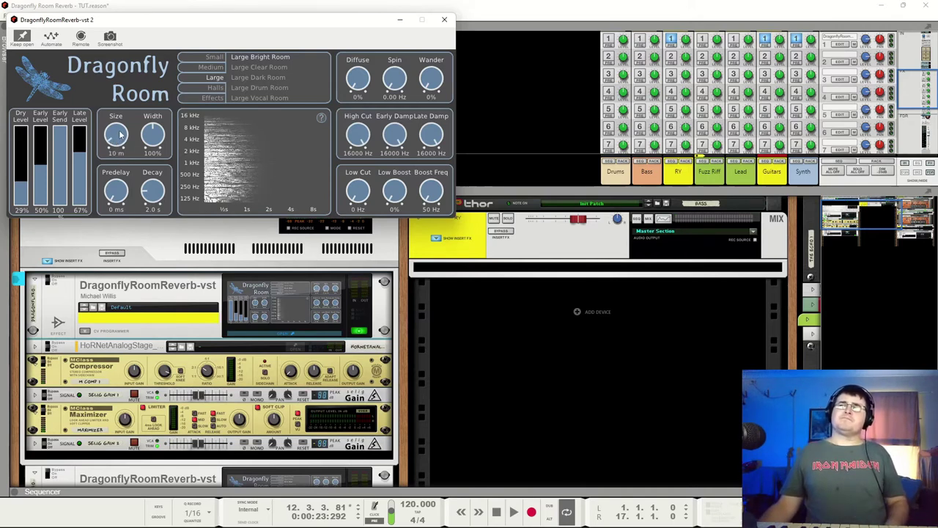
key(space)
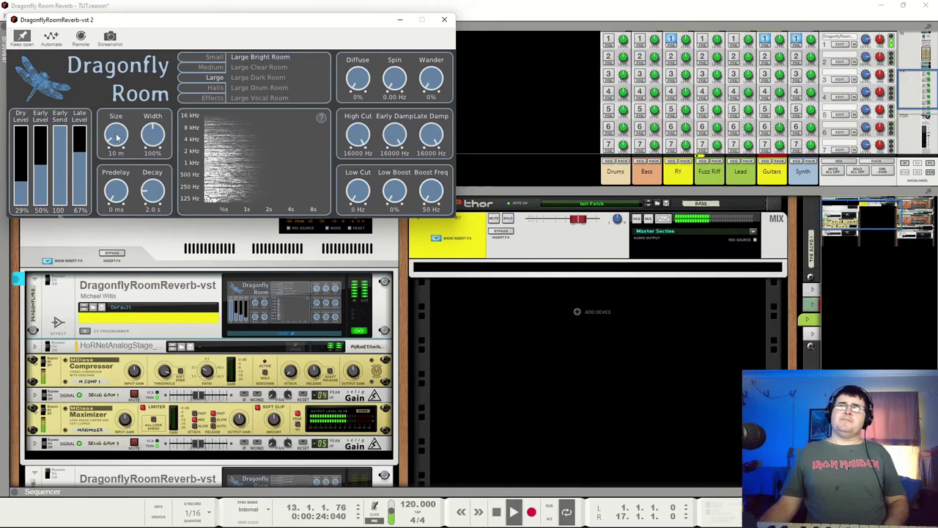
drag(117, 137, 119, 133)
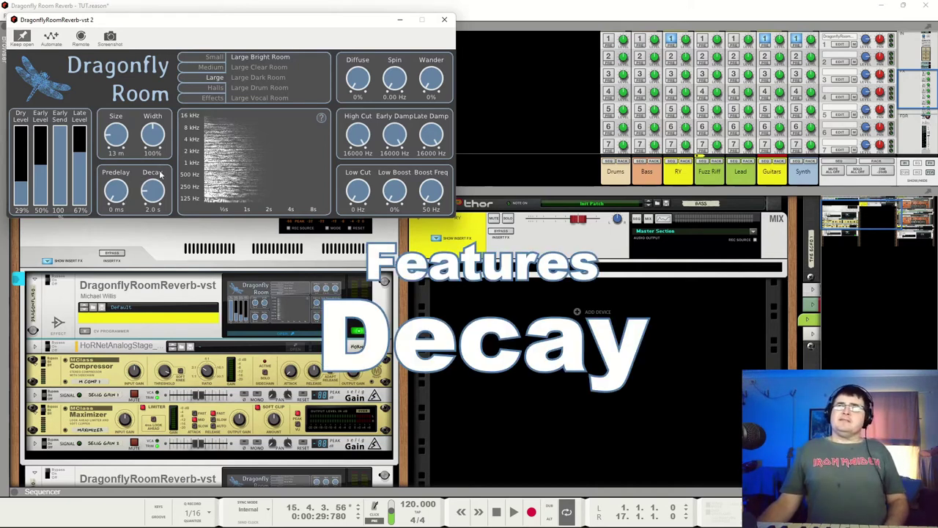
key(space)
drag(152, 192, 167, 146)
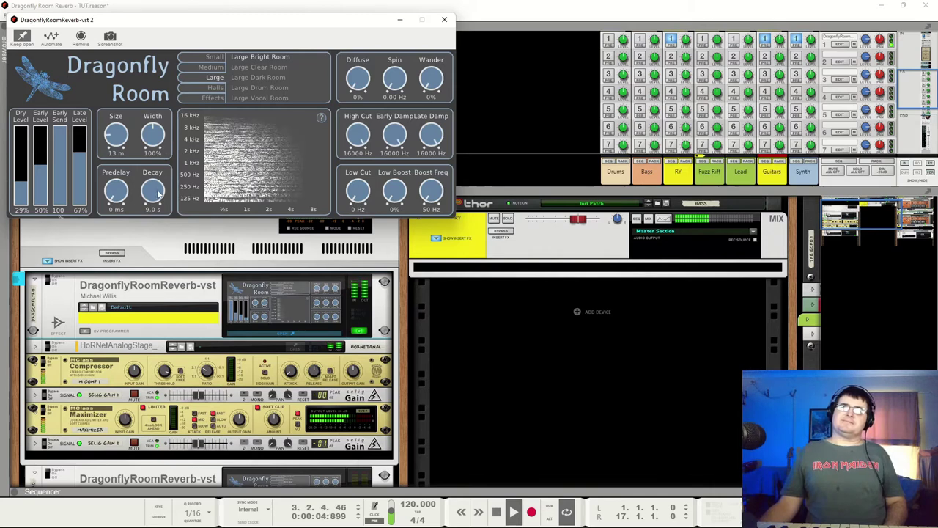
key(space)
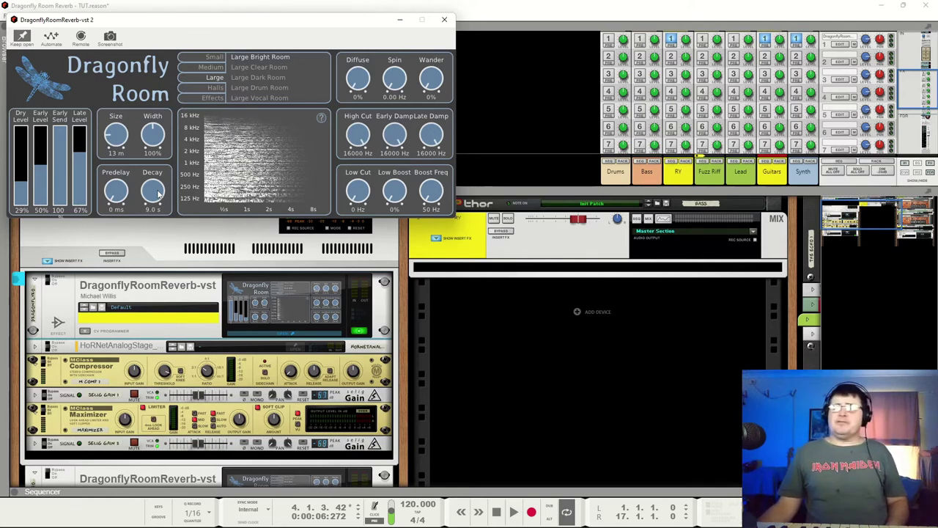
drag(159, 191, 167, 260)
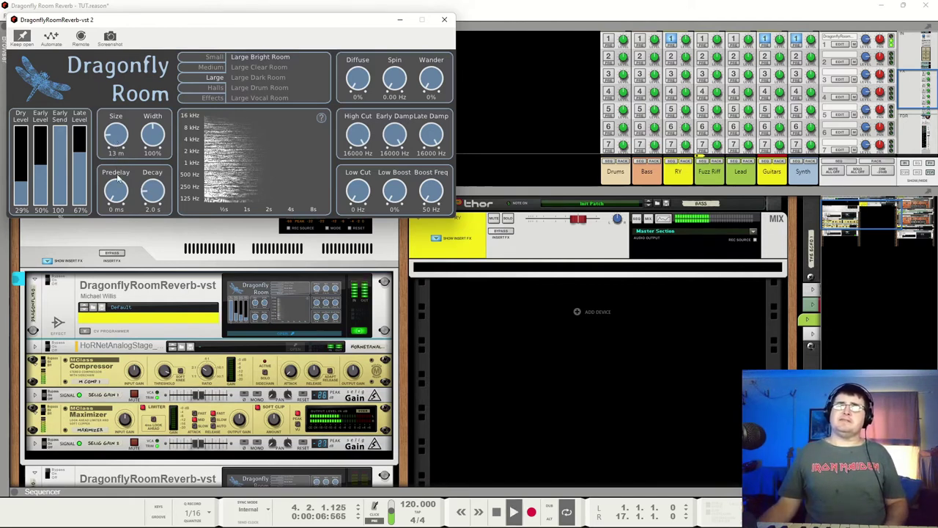
Raise the Predelay to 83 ms and pull Early Level down to 0%
drag(120, 200, 124, 197)
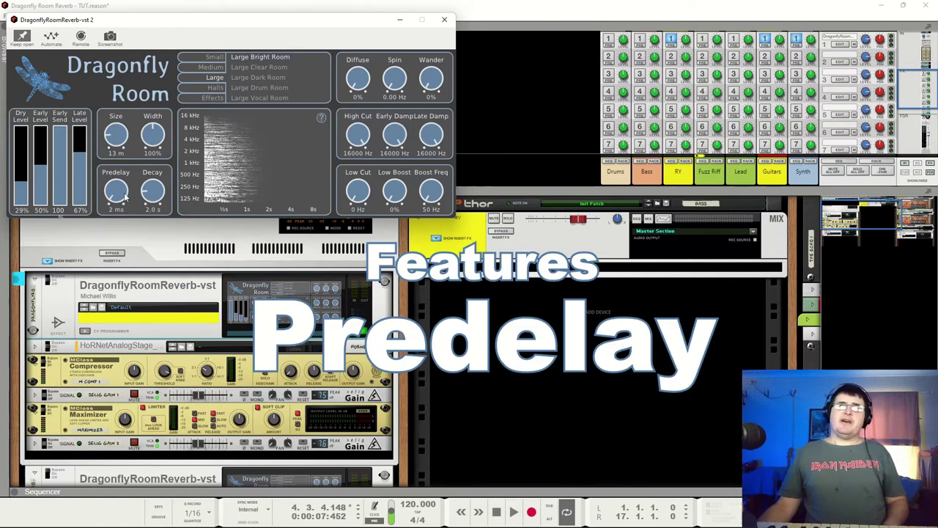
drag(124, 196, 122, 188)
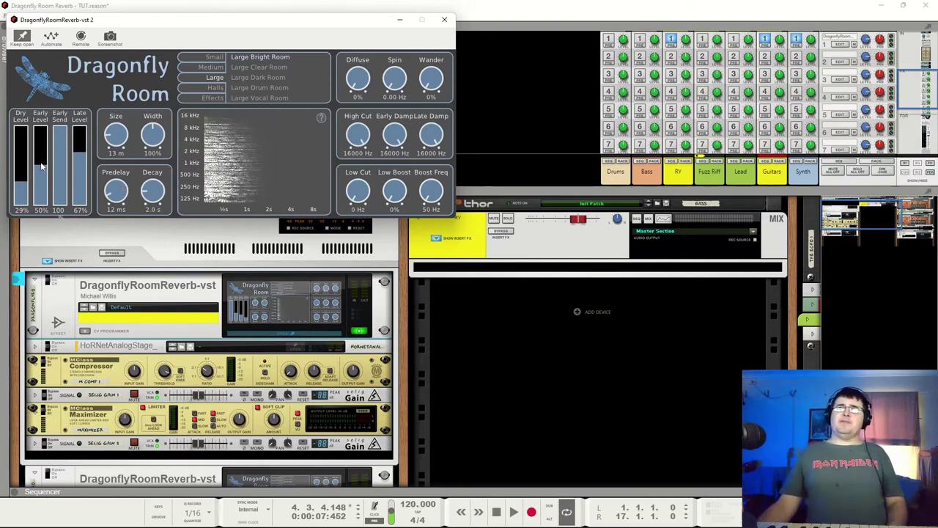
mouse_move(115, 192)
mouse_down()
mouse_move(108, 173)
mouse_move(114, 194)
mouse_up()
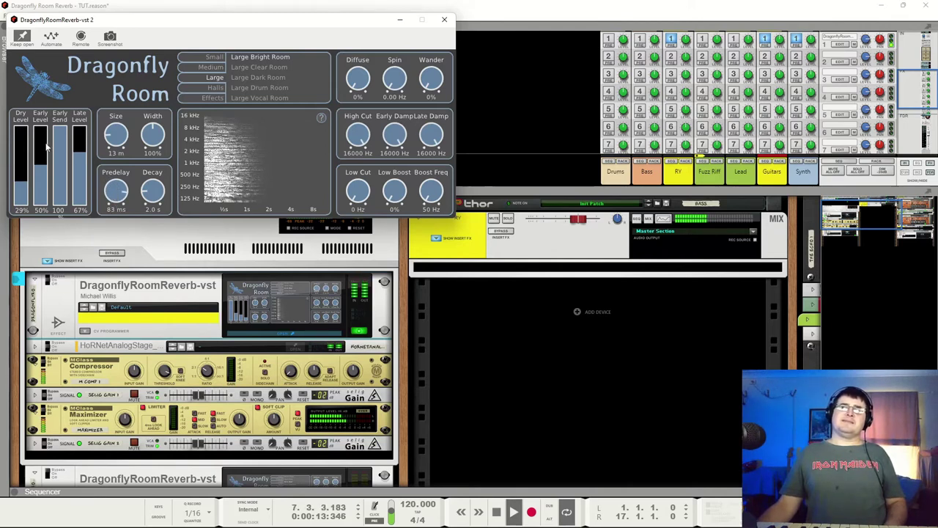
drag(46, 147, 60, 205)
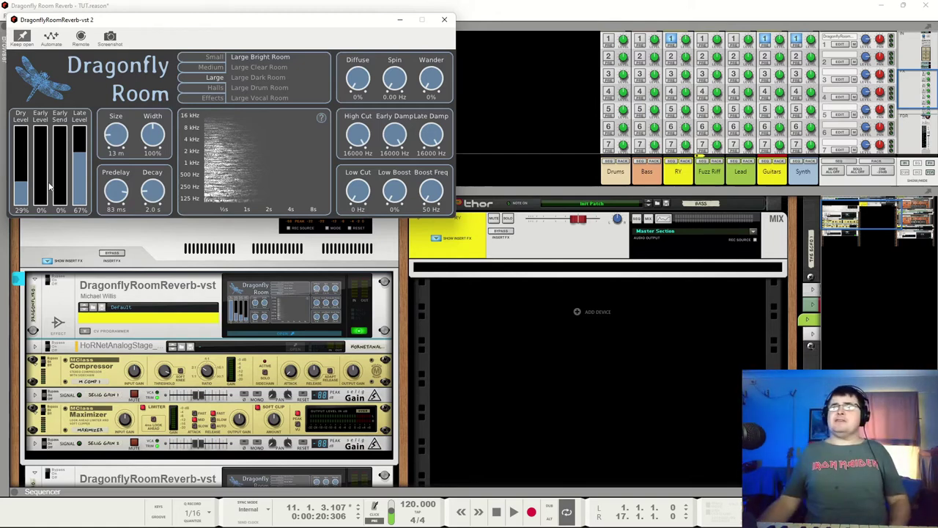
Lower the Predelay from 83 ms to about 58 ms while auditioning
key(space)
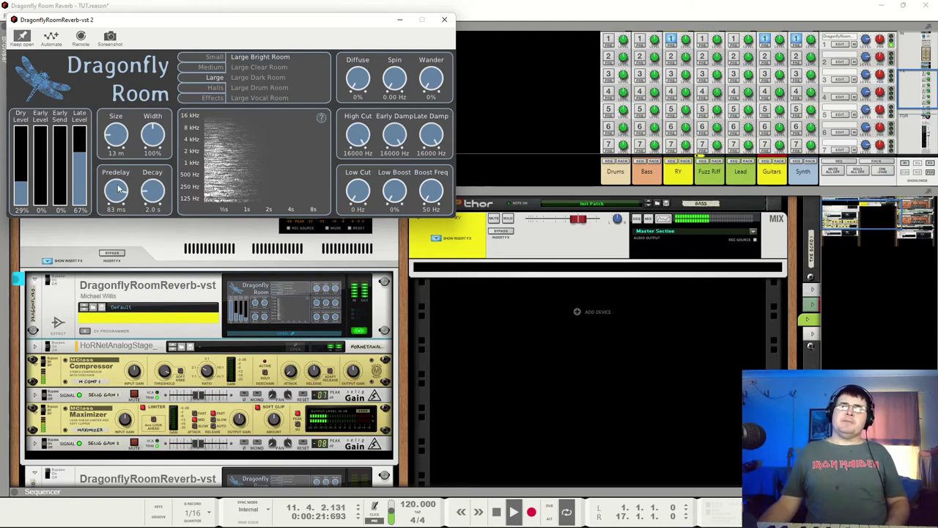
drag(119, 189, 120, 194)
key(space)
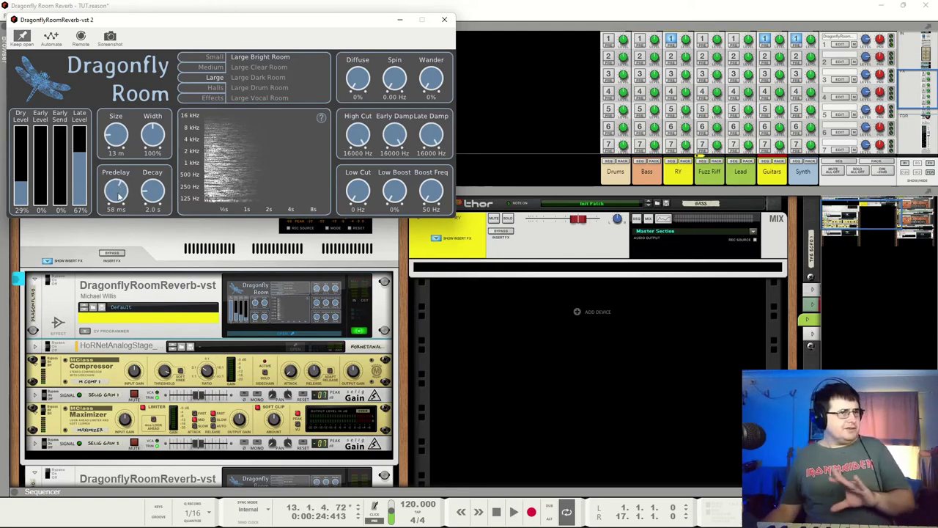
Bring Early Level up to 39% and Early Send to 60% while listening
drag(42, 193, 48, 162)
key(space)
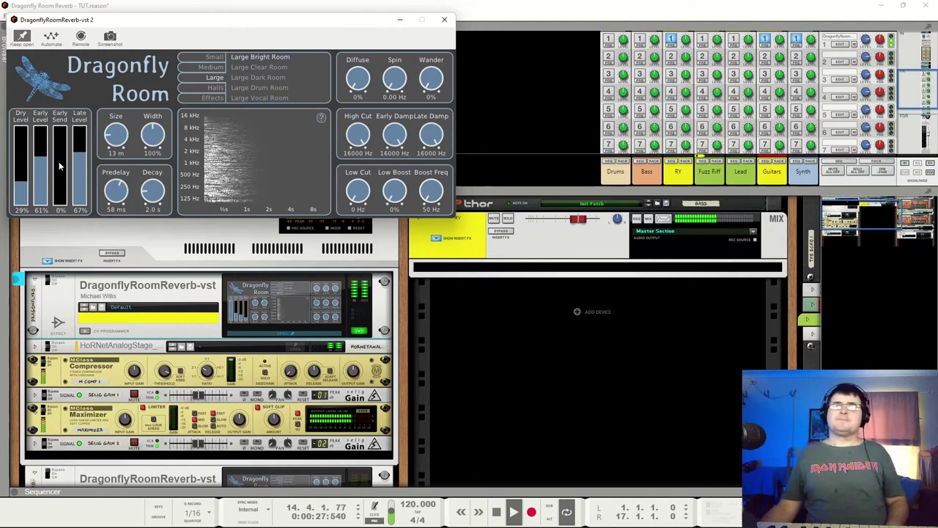
click(44, 170)
drag(46, 178, 54, 178)
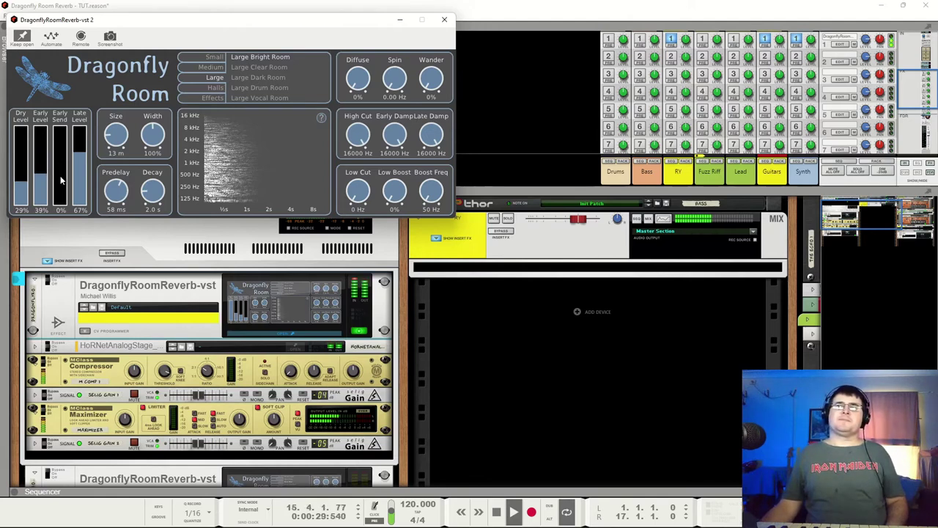
click(63, 170)
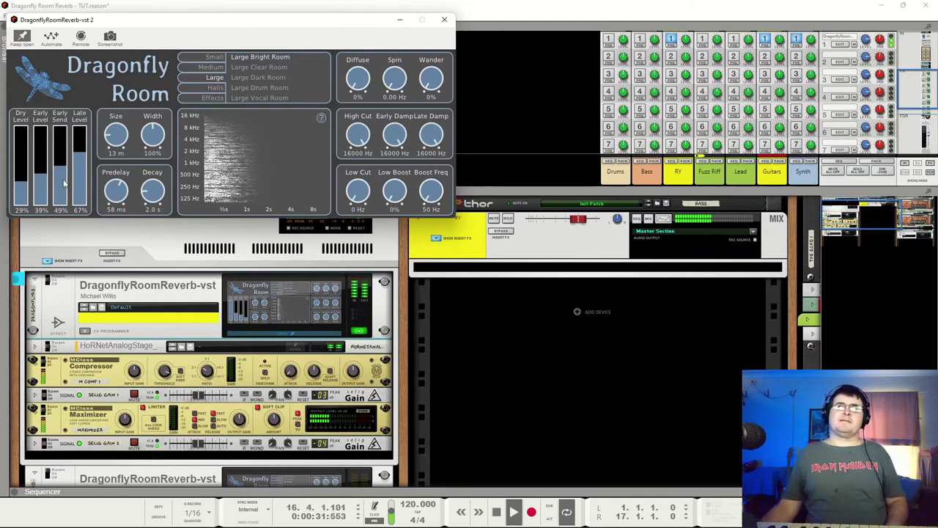
drag(63, 183, 65, 175)
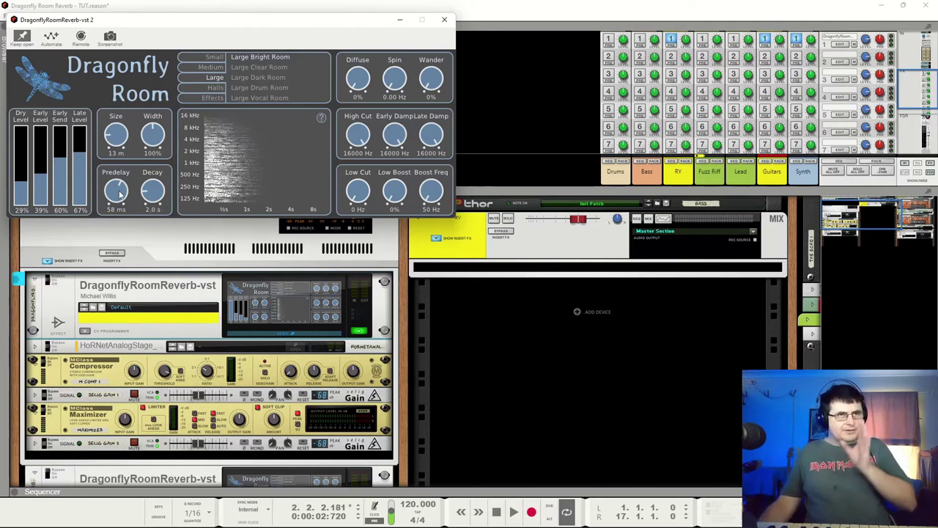
Raise Dry Level to 45%, then sweep Predelay from 0 ms and settle it at 33 ms
drag(27, 189, 27, 170)
key(space)
drag(116, 191, 141, 199)
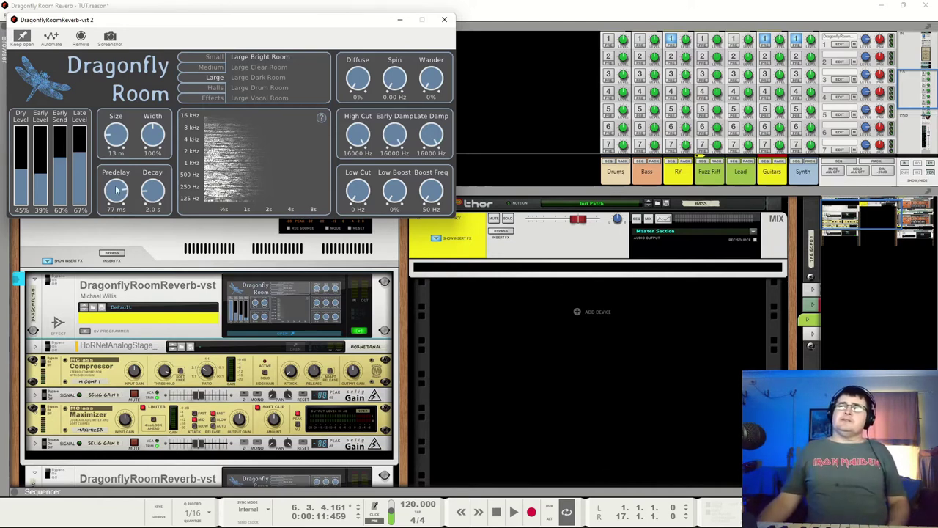
drag(118, 190, 122, 247)
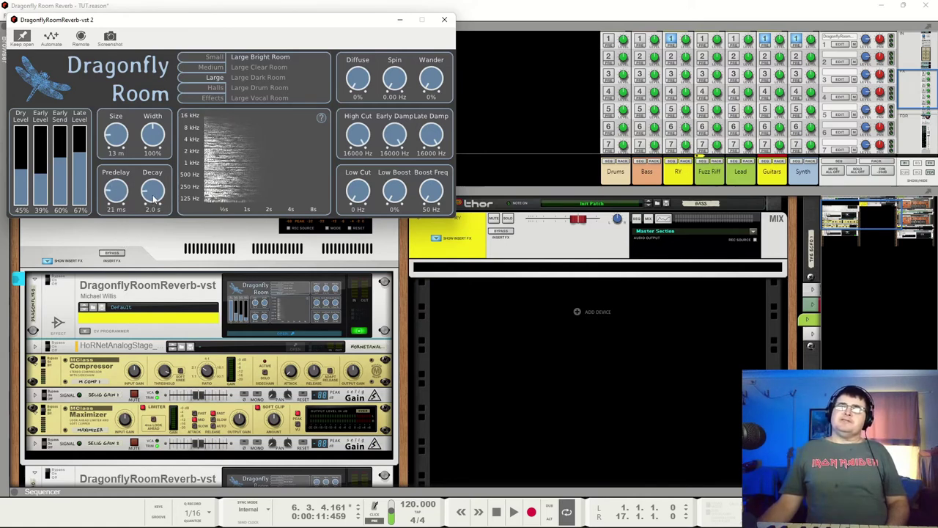
key(space)
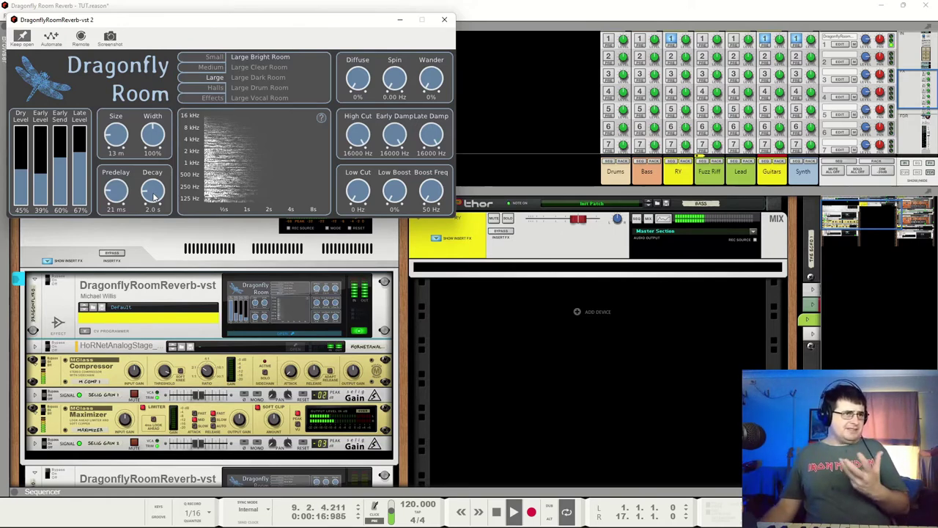
Shorten the Decay to 0.5 s, then restore it to 2.0 s
drag(154, 195, 118, 193)
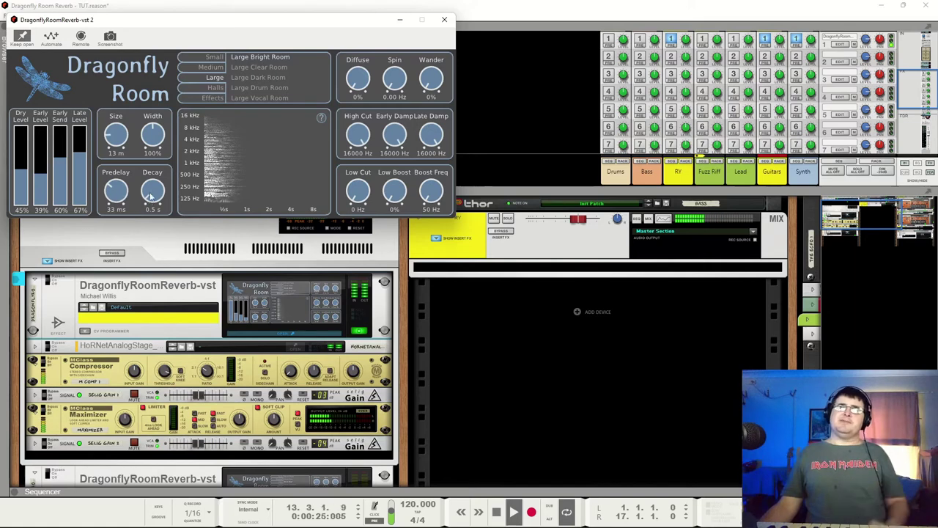
drag(150, 197, 152, 187)
key(space)
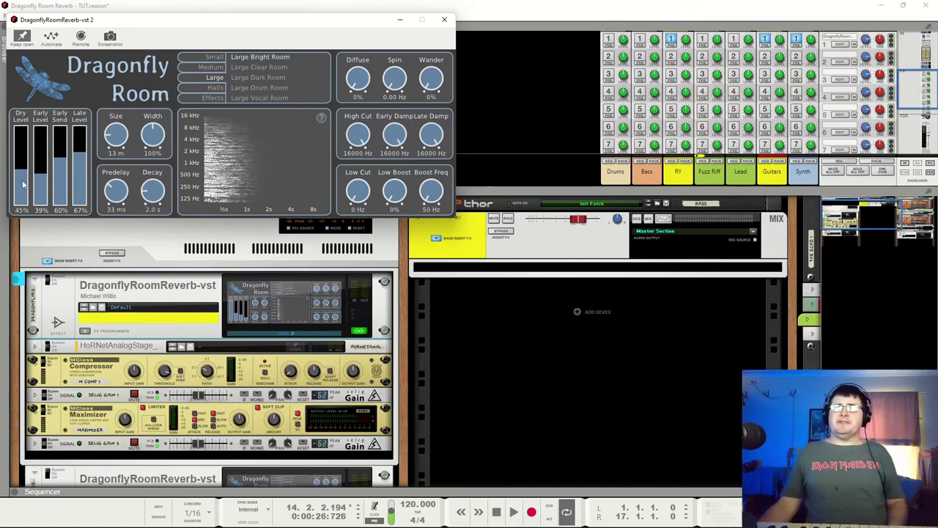
Push Dry Level to 100, set Predelay to 30 ms, then drop Dry Level to 22%
drag(21, 179, 21, 139)
key(space)
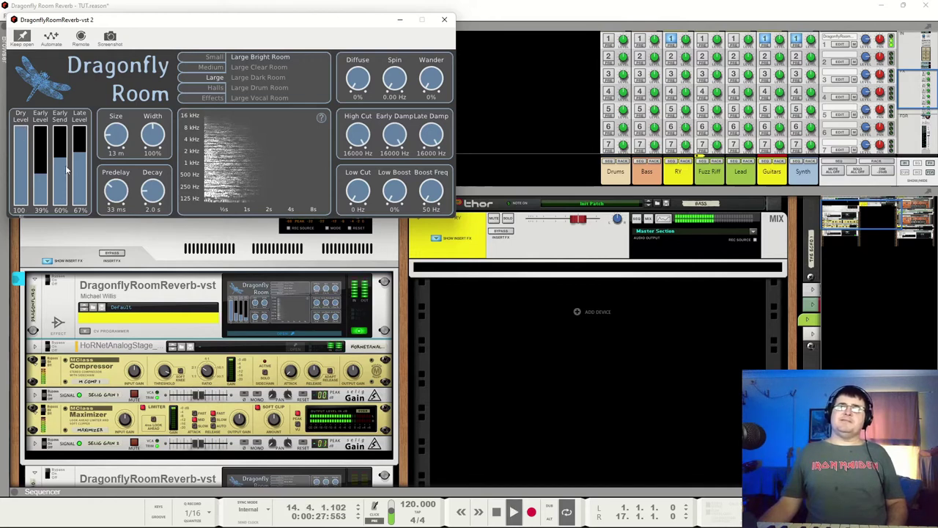
mouse_move(125, 184)
mouse_down()
mouse_move(146, 193)
mouse_move(123, 209)
mouse_move(117, 196)
mouse_up()
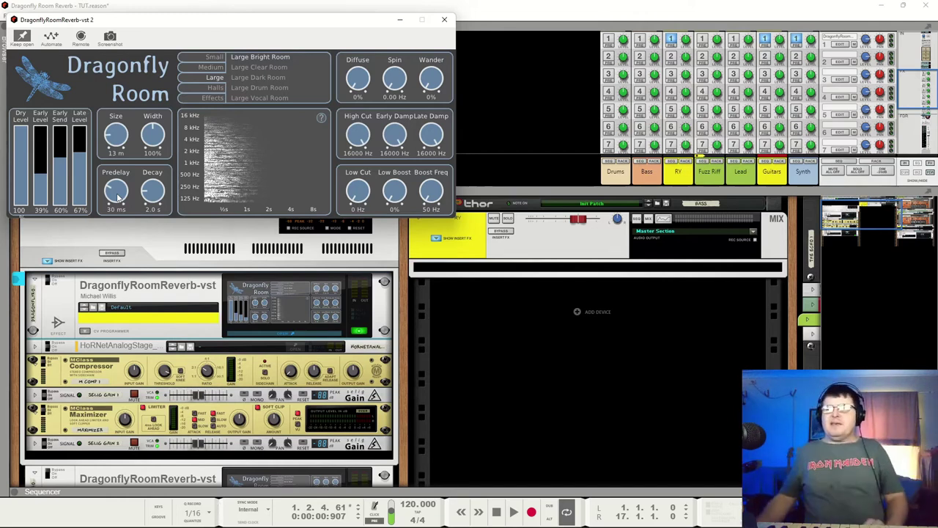
drag(28, 150, 22, 188)
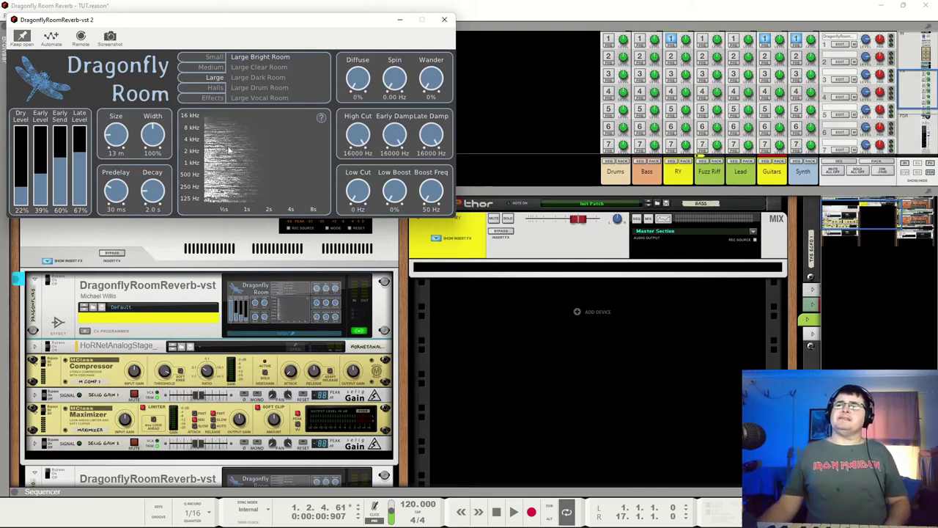
Narrow the reverb Width to 50% and back to 100%, auditioning each setting
key(space)
drag(152, 139, 156, 176)
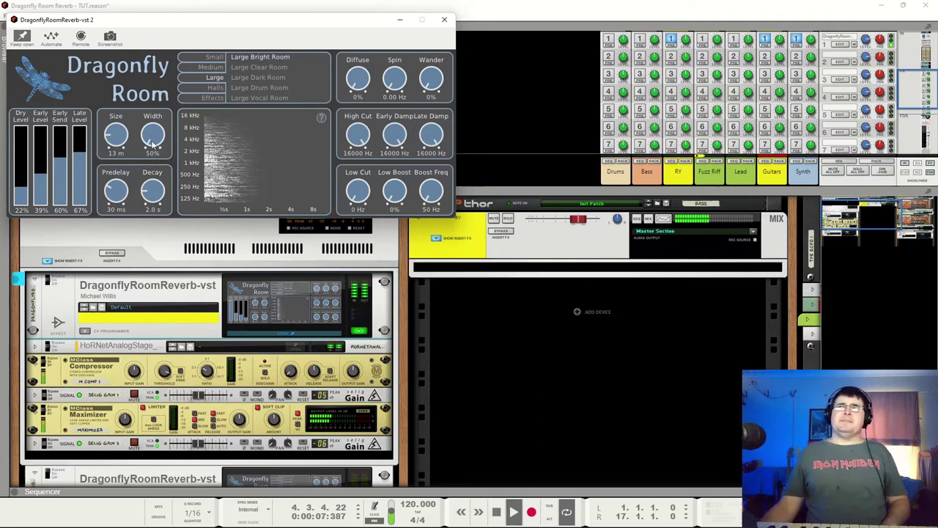
key(space)
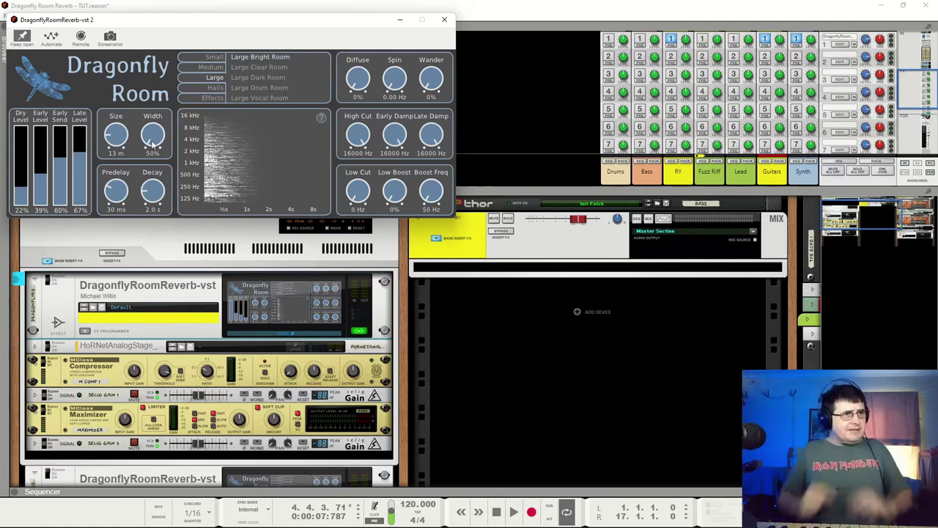
scroll(153, 145, up, 5)
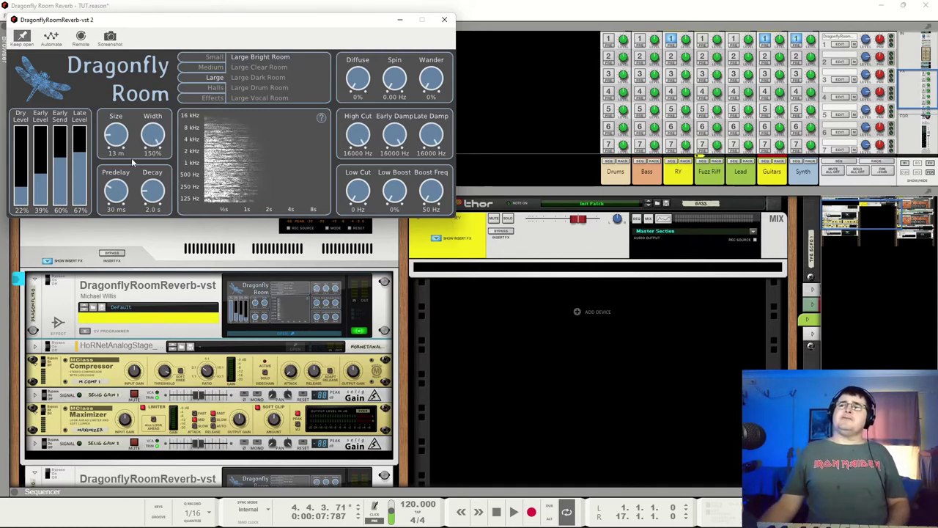
key(space)
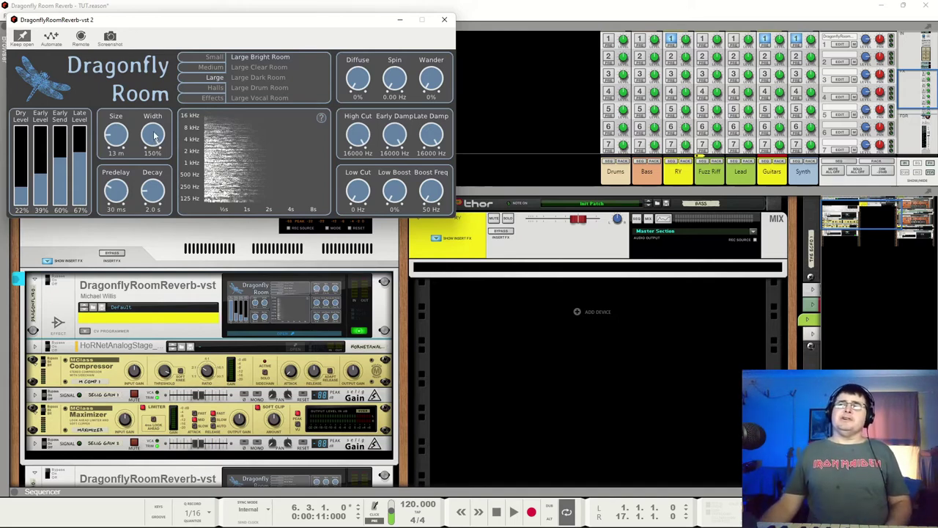
drag(156, 146, 159, 180)
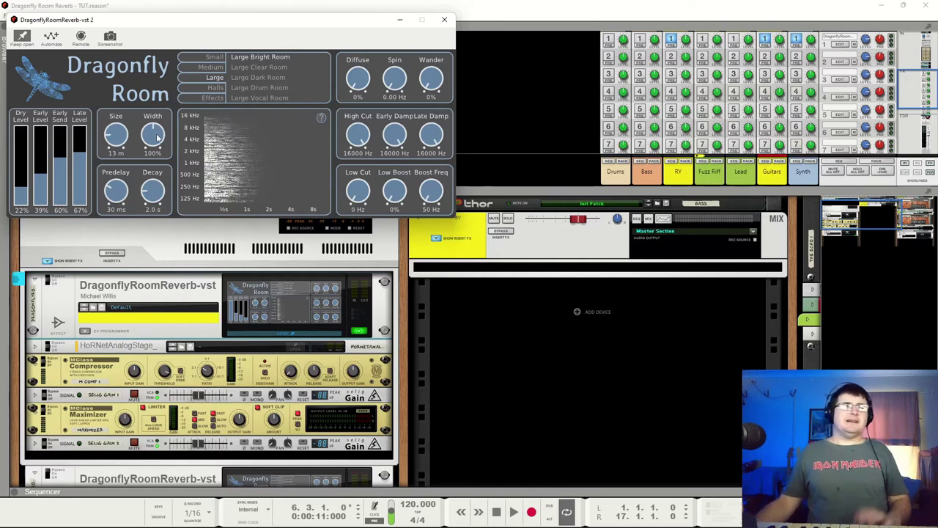
key(space)
Sweep Width between 50% and 150%, raise Dry Level to 100, and finish Width at 150%
drag(158, 139, 159, 199)
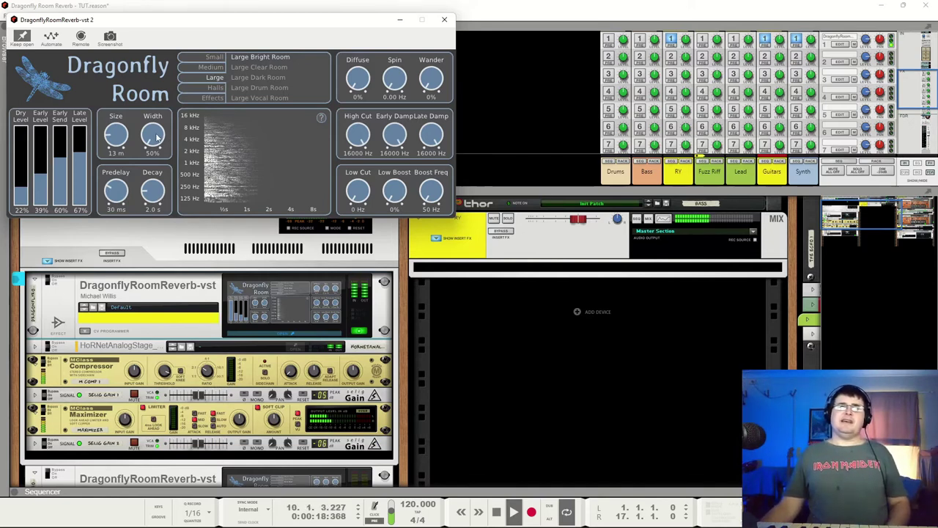
drag(156, 137, 154, 36)
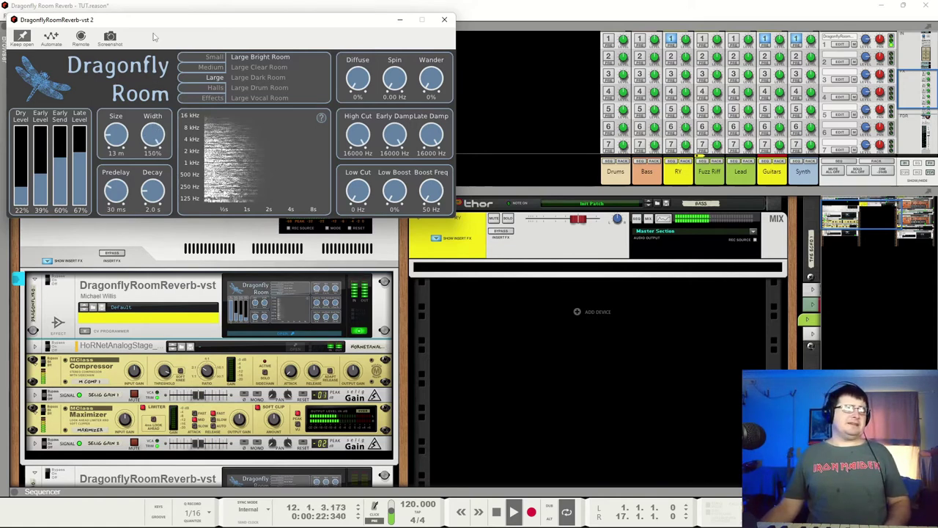
drag(154, 36, 156, 144)
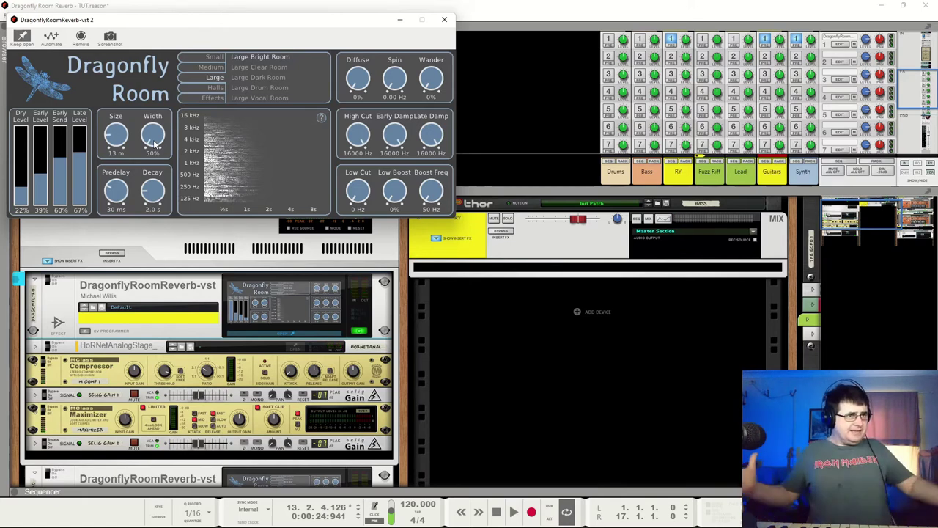
drag(155, 144, 160, 95)
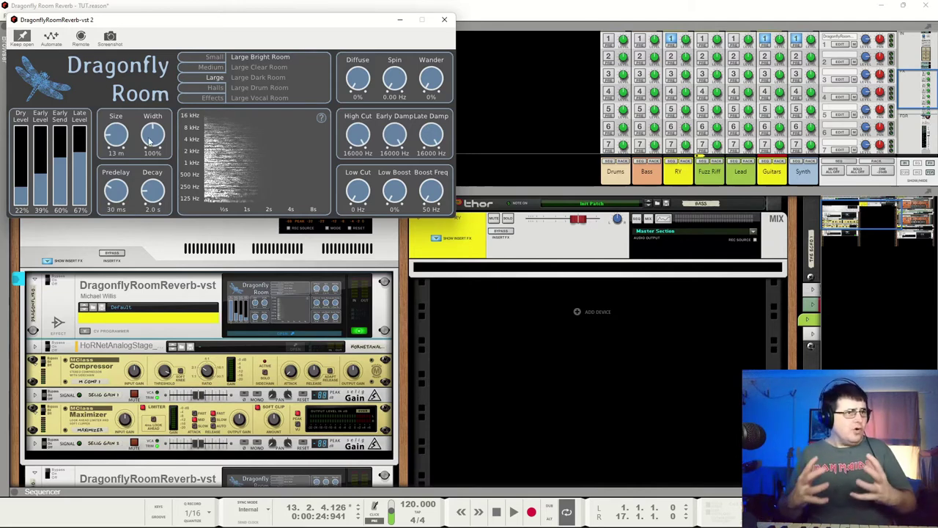
drag(30, 187, 25, 128)
key(space)
drag(153, 136, 151, 52)
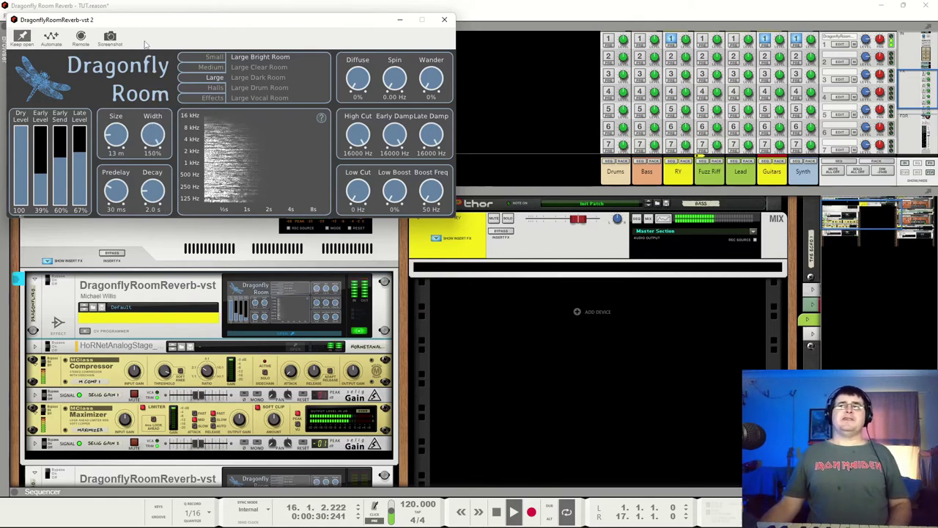
Reset Width to 100%, nudge it narrower during playback, and return it to 100%
double_click(154, 136)
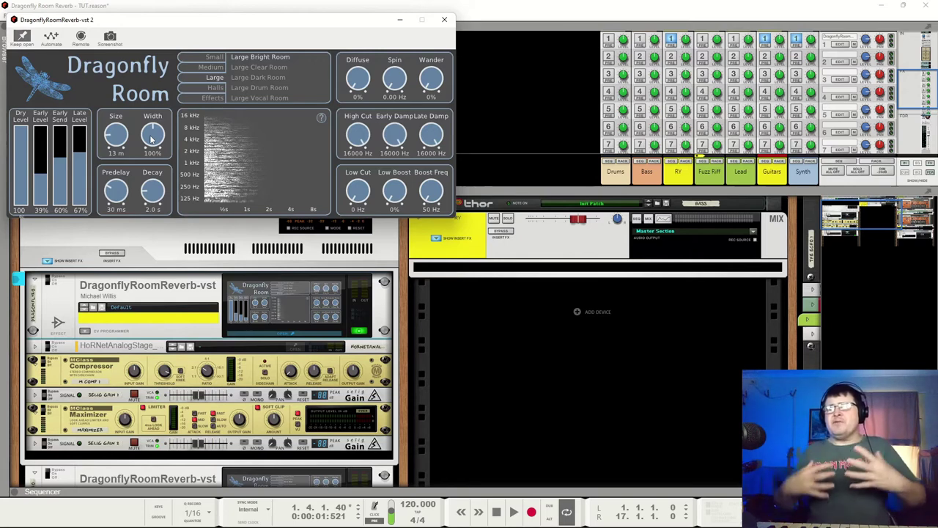
key(space)
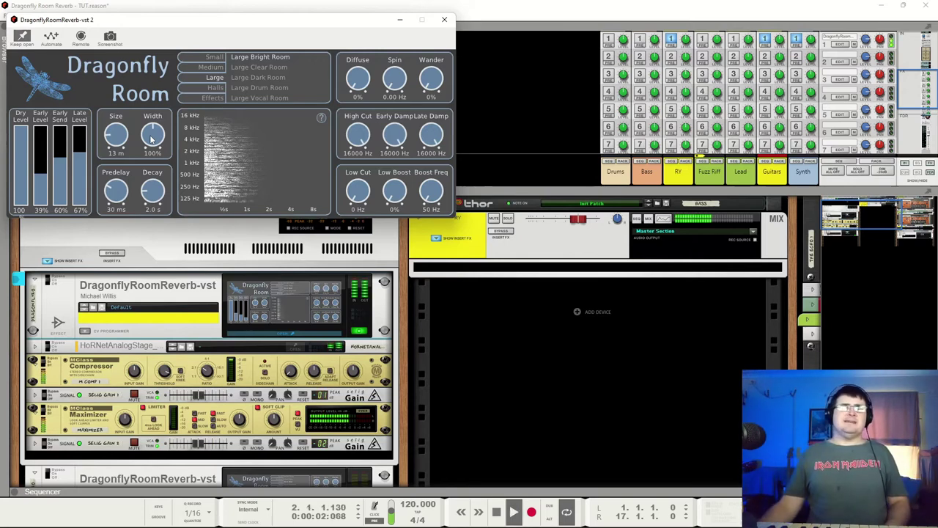
drag(152, 137, 151, 158)
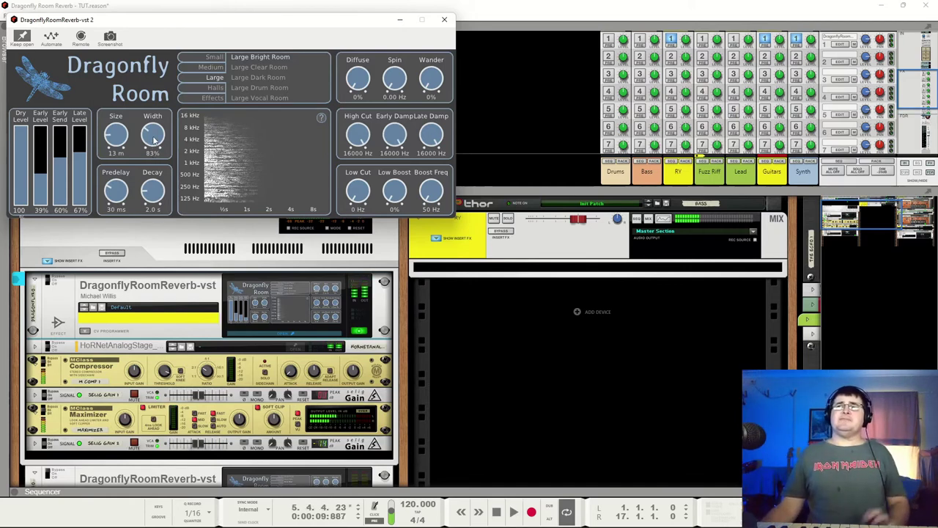
drag(157, 141, 160, 126)
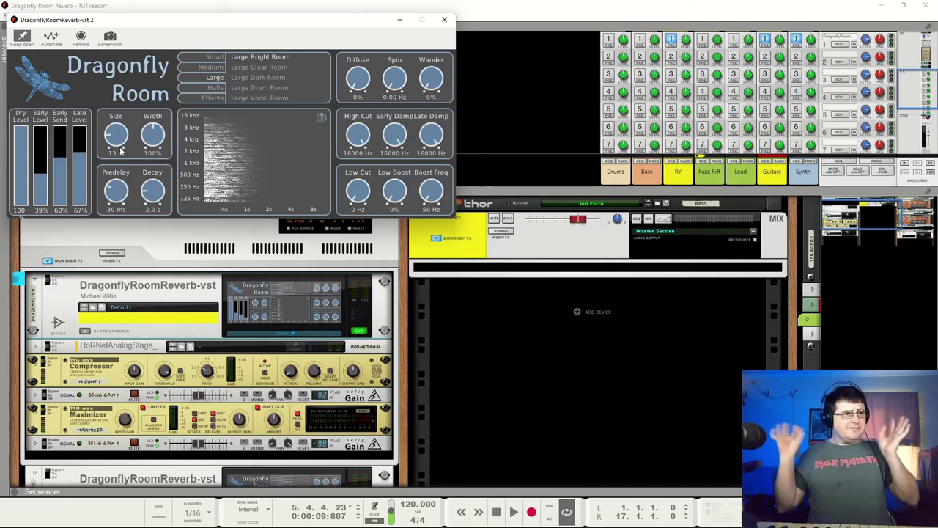
Drop Dry Level to 42%, then 13%, and sweep Diffuse between 100% and 0% during playback
drag(20, 143, 20, 179)
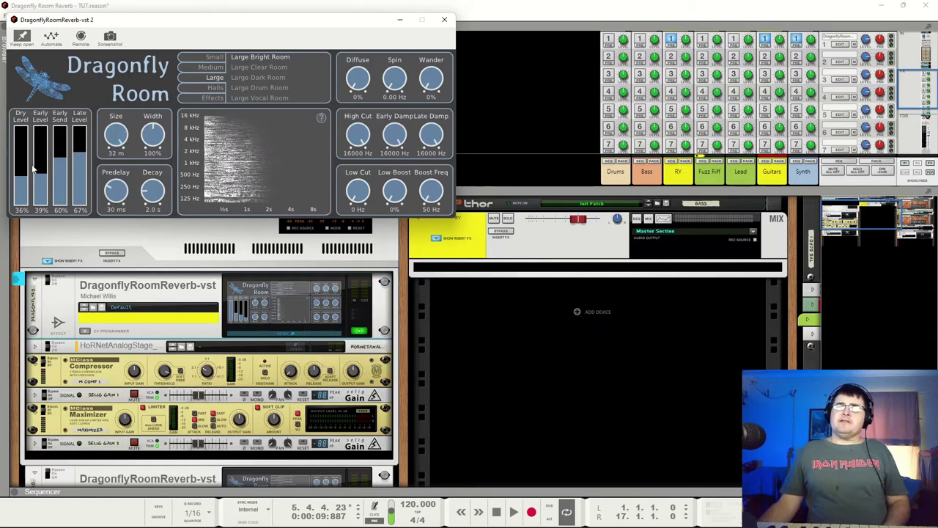
drag(32, 171, 22, 202)
key(space)
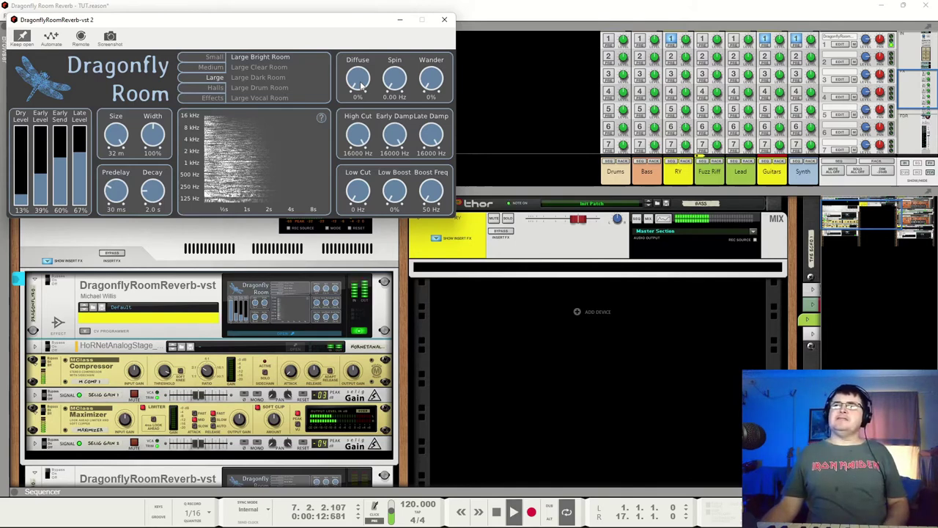
drag(360, 86, 362, 30)
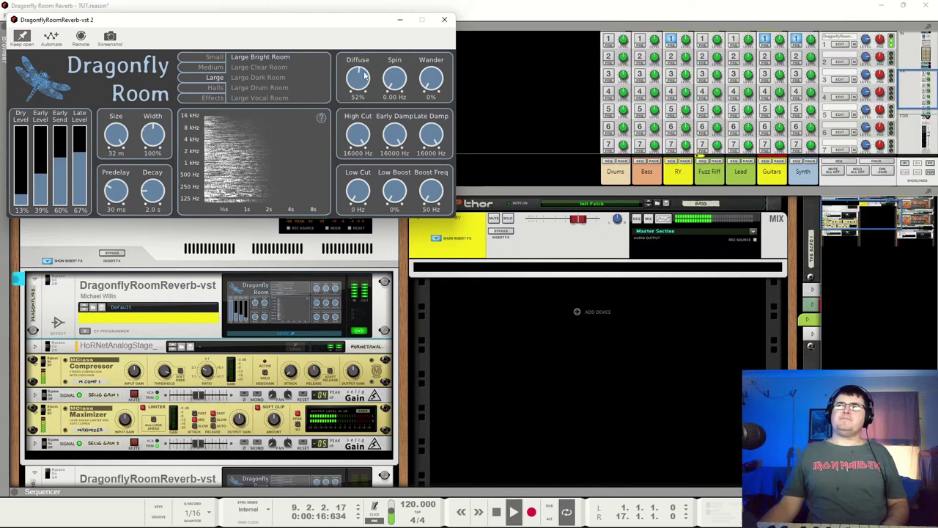
drag(365, 71, 363, 28)
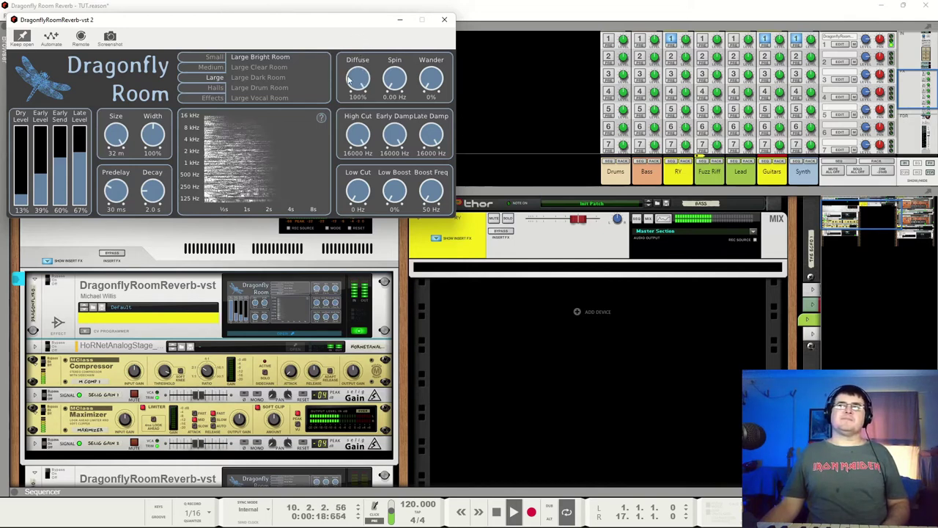
drag(350, 81, 359, 58)
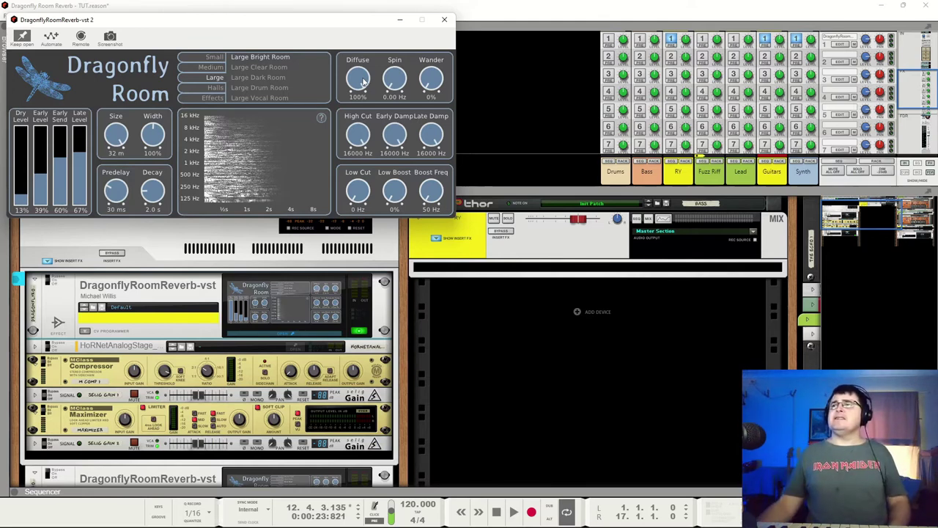
Try Diffuse at 60% and 68%, restore Dry Level to 100, and settle Diffuse near 40%
drag(362, 81, 362, 170)
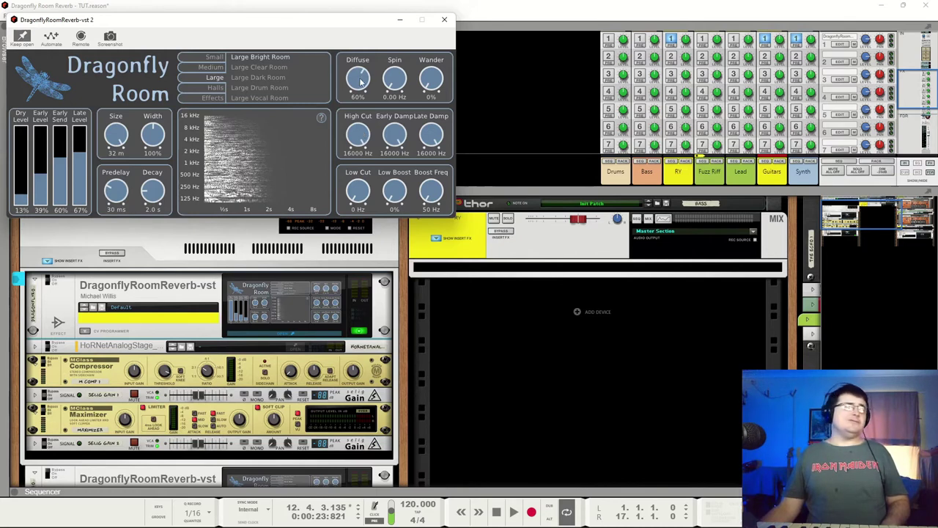
key(space)
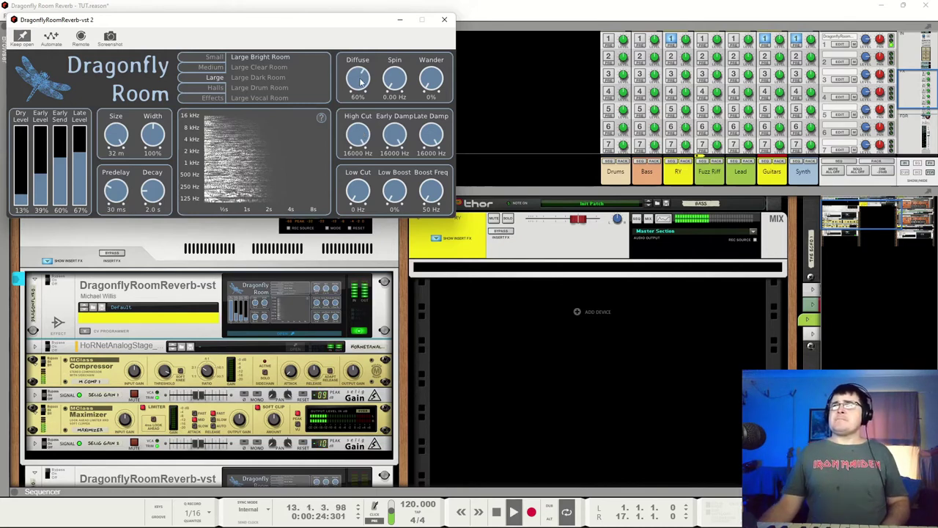
drag(360, 83, 362, 73)
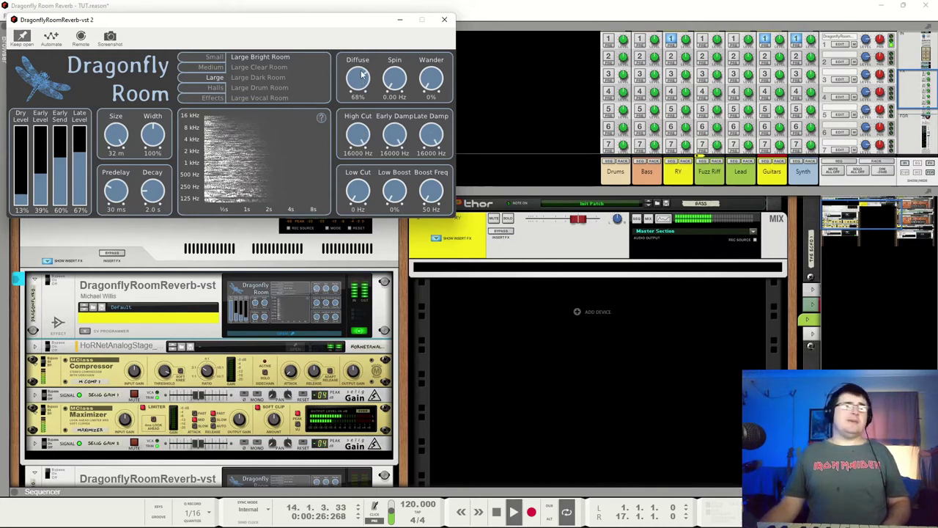
scroll(362, 73, up, 5)
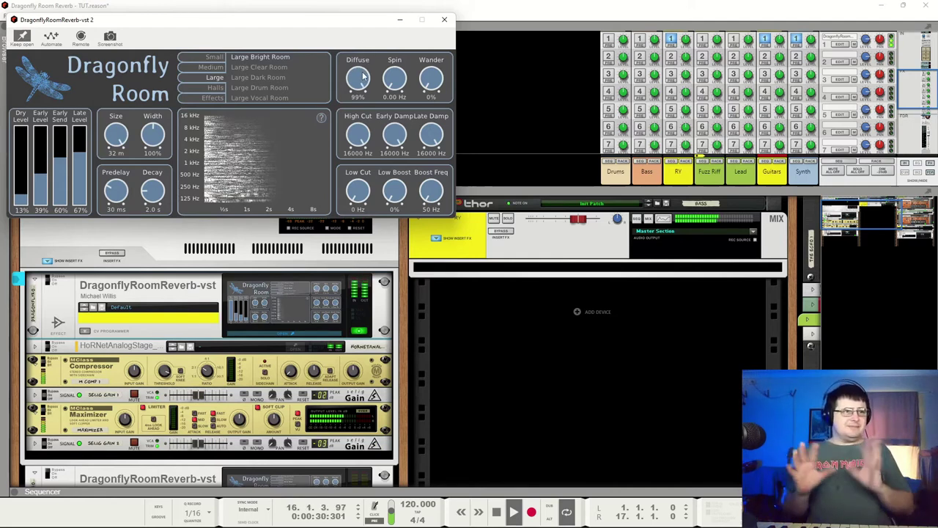
drag(16, 170, 18, 121)
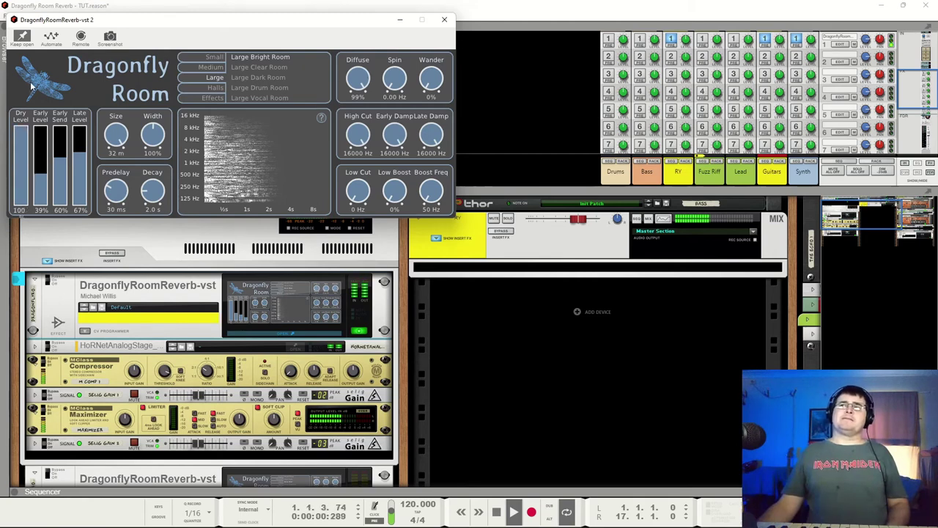
mouse_move(358, 83)
mouse_down()
mouse_move(372, 209)
mouse_move(372, 125)
mouse_move(360, 89)
mouse_up()
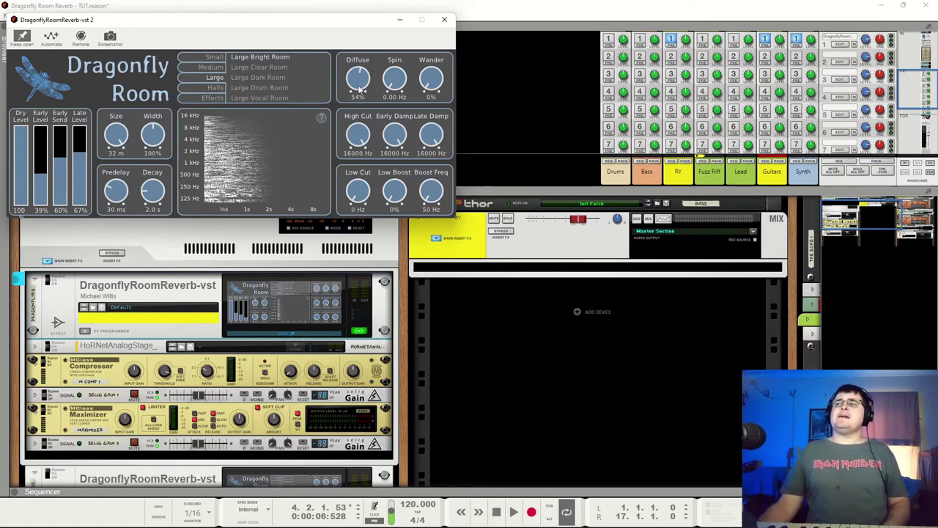
mouse_move(359, 88)
mouse_down()
mouse_move(362, 102)
mouse_move(368, 96)
mouse_up()
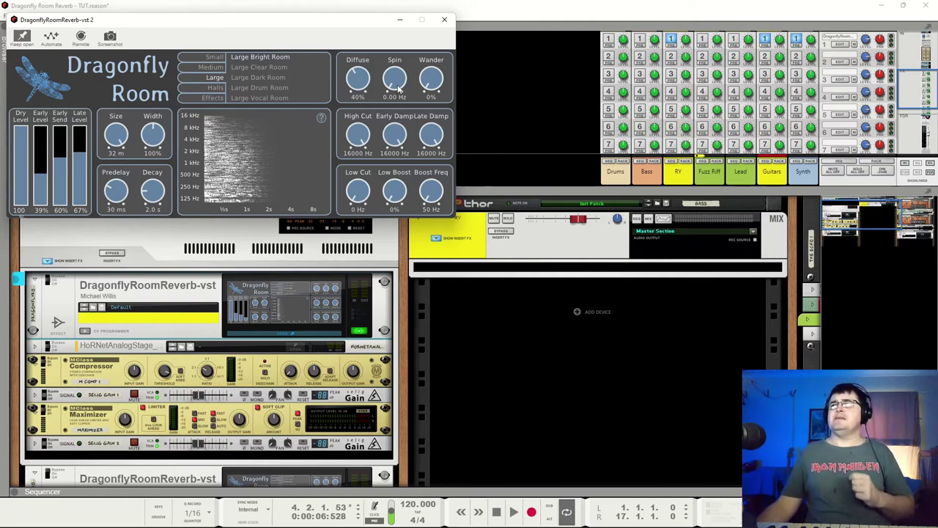
Add Spin and Wander modulation, pushing Spin toward 5 Hz and cutting Dry Level to 0%
drag(399, 88, 395, 75)
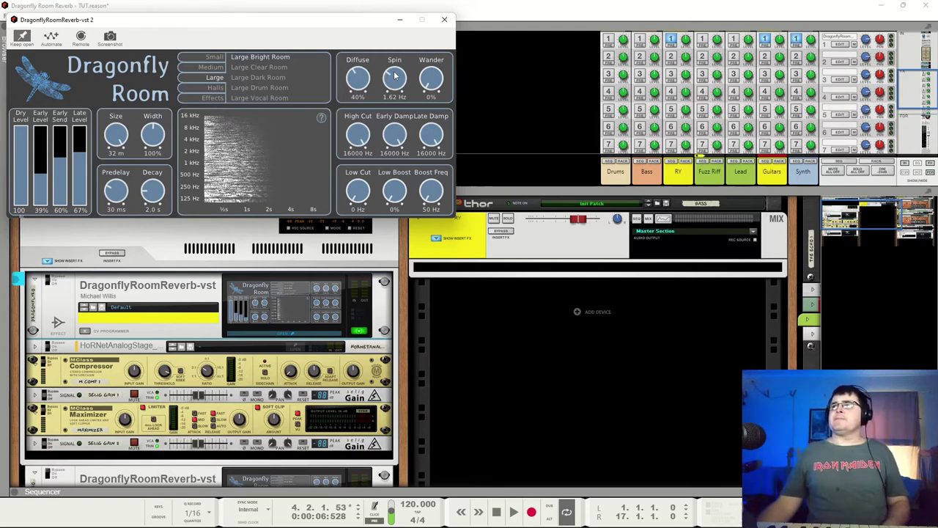
drag(433, 82, 429, 47)
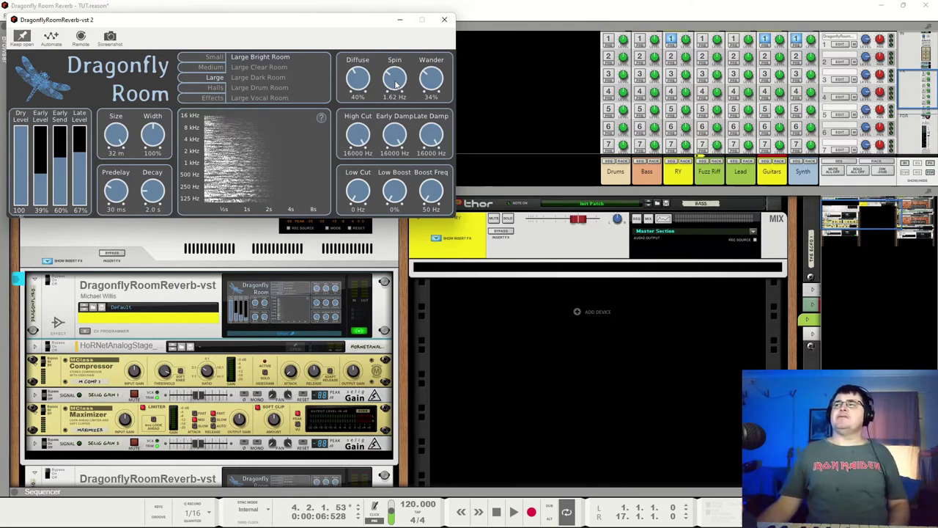
key(space)
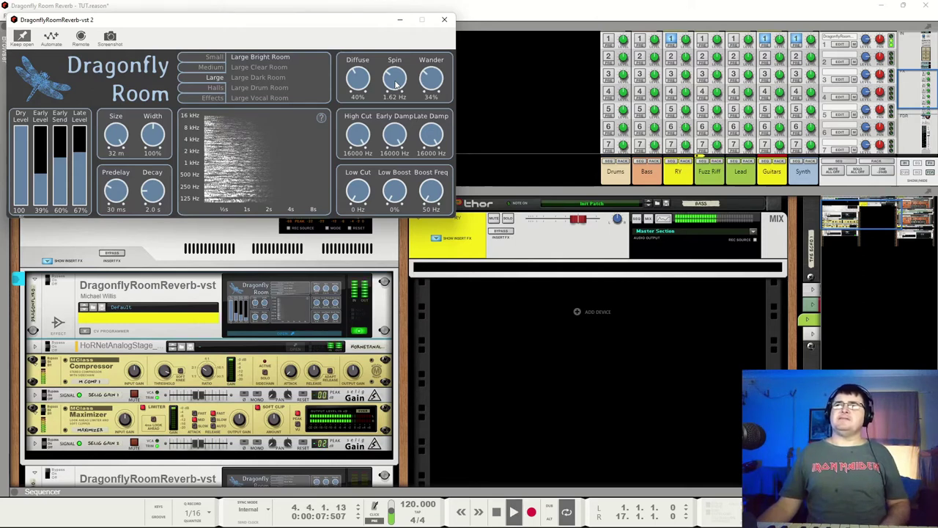
drag(396, 84, 398, 29)
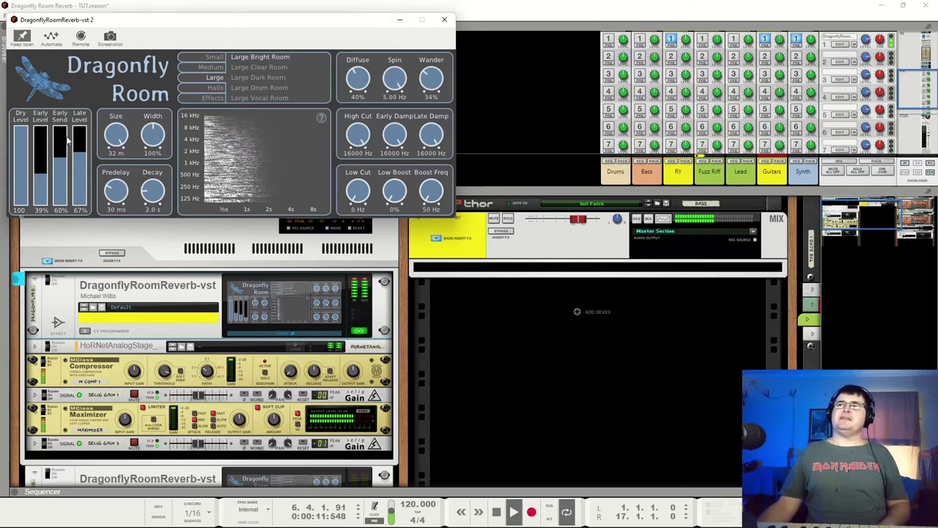
drag(23, 146, 24, 213)
drag(429, 80, 444, 19)
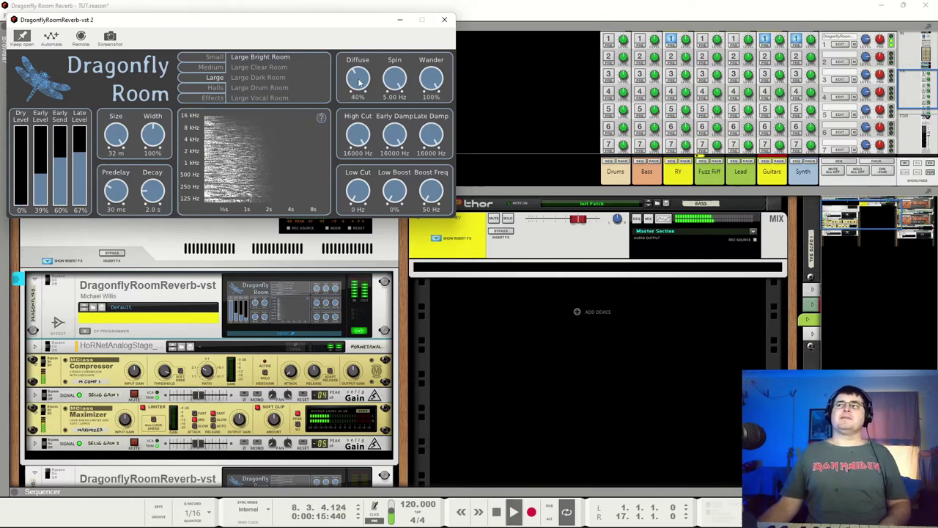
Set Diffuse to 58%, Spin to 1.73 Hz, Wander to 76%, and Dry Level back to 100
drag(359, 81, 368, 142)
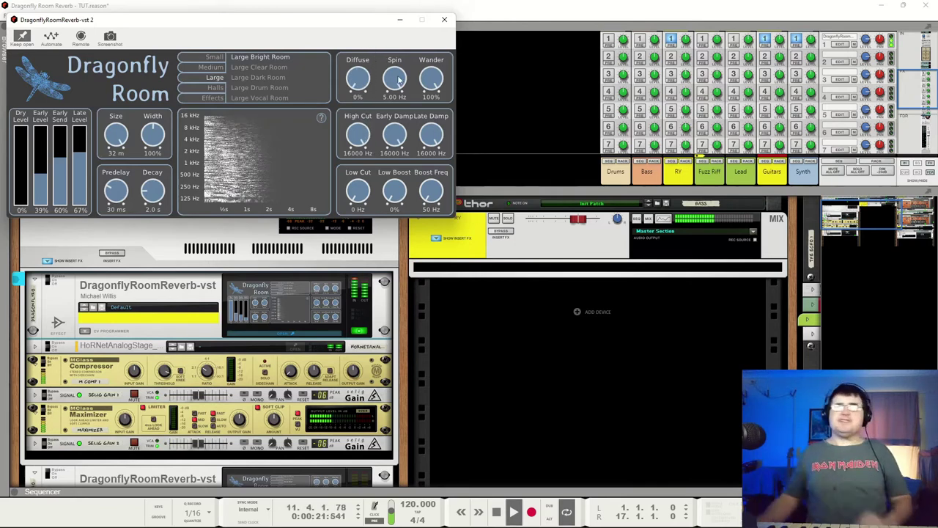
drag(427, 77, 415, 185)
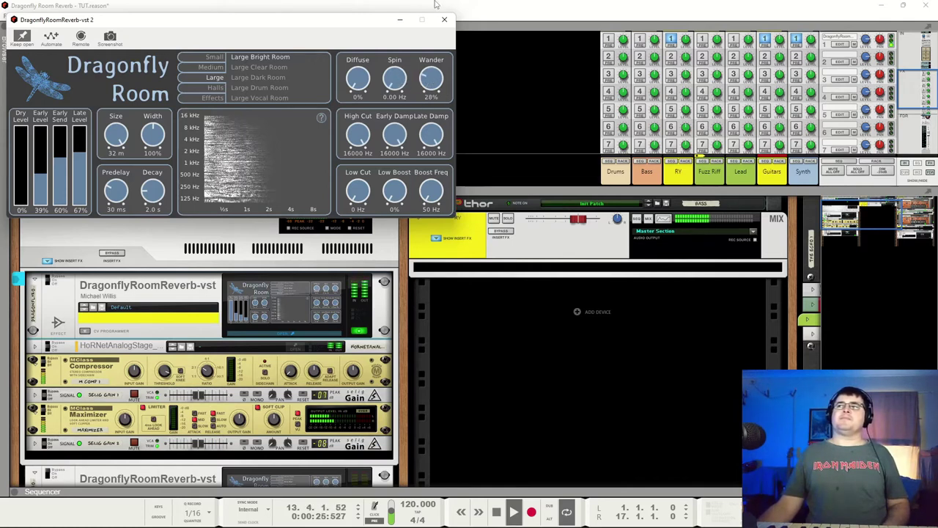
drag(364, 89, 375, 38)
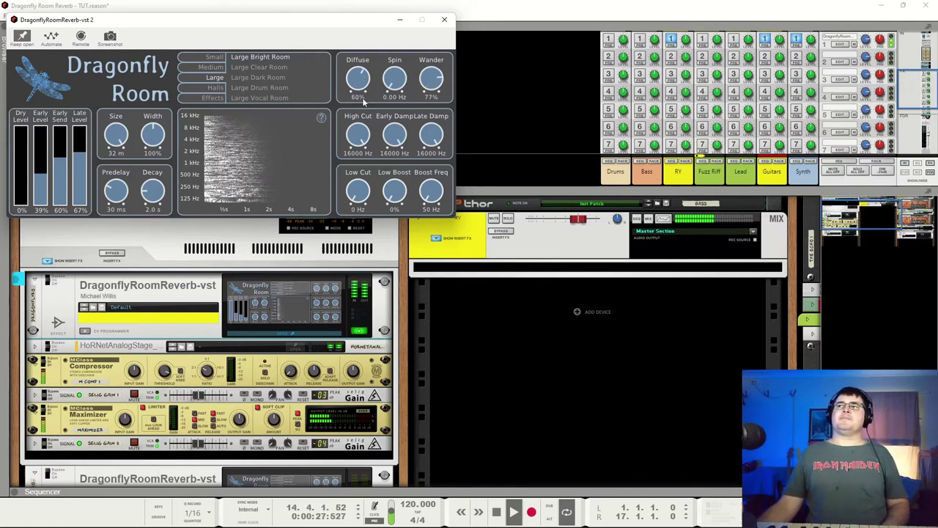
drag(409, 78, 441, 53)
drag(400, 82, 431, 121)
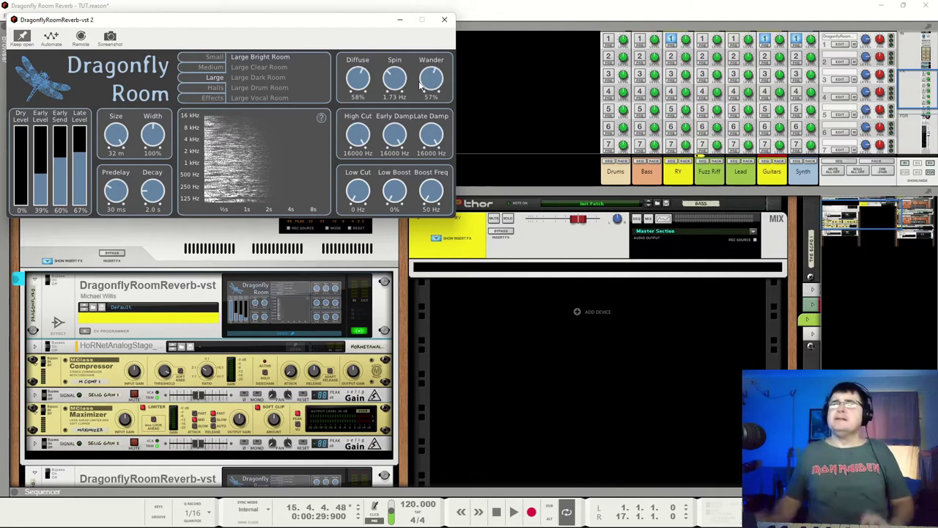
key(space)
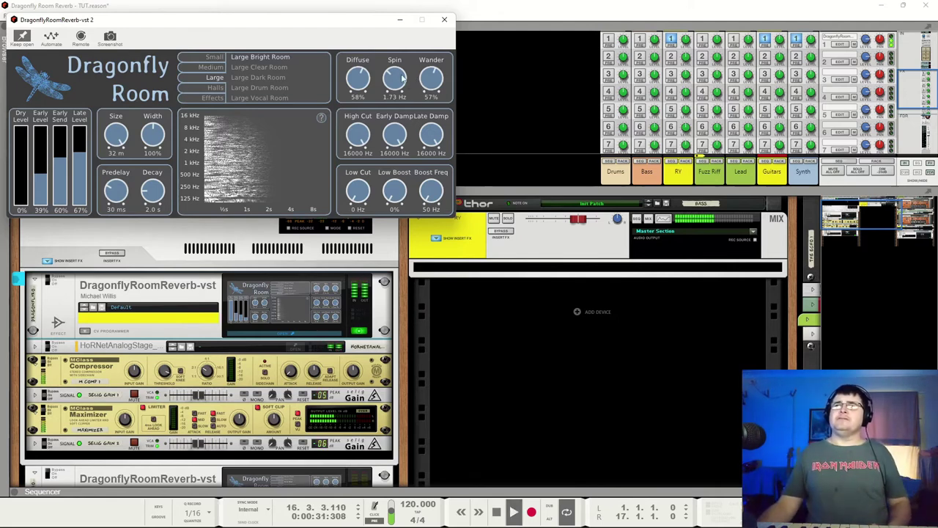
drag(21, 152, 20, 125)
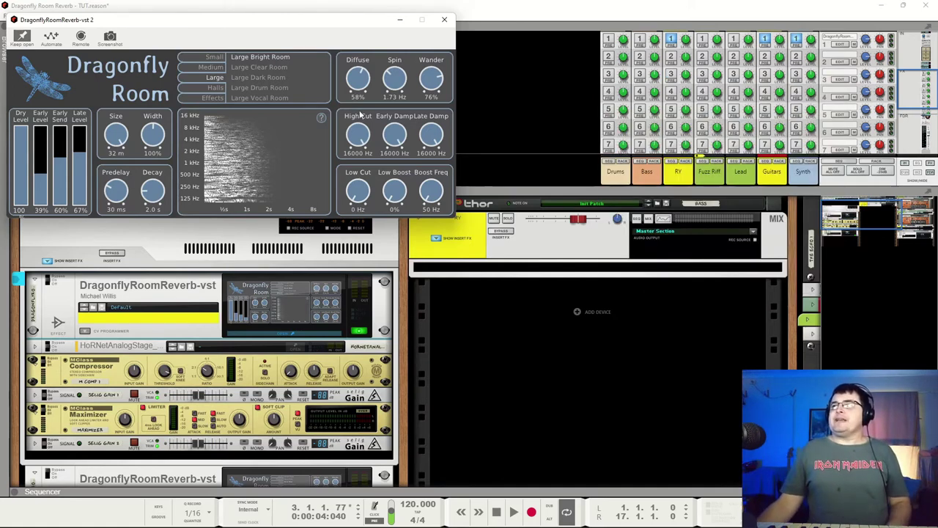
Play the song briefly and stop it to audition the Dragonfly Room reverb
key(space)
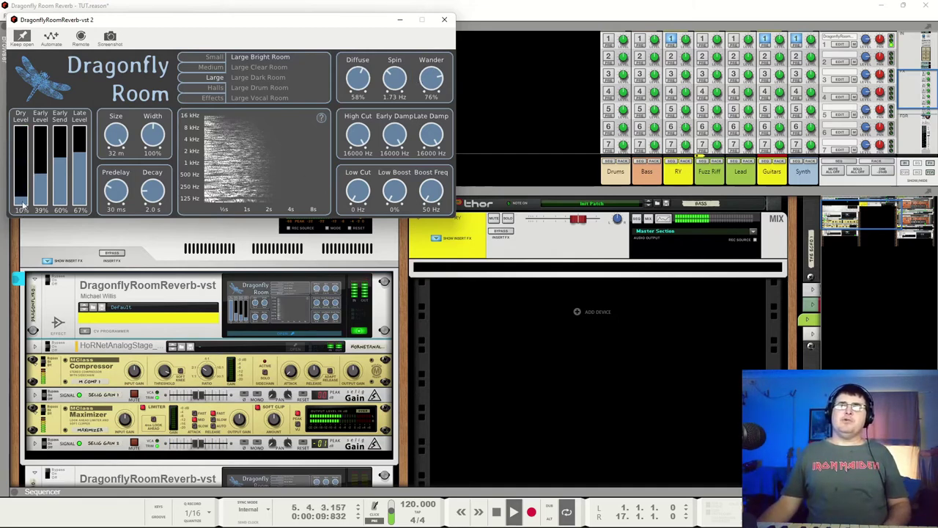
key(space)
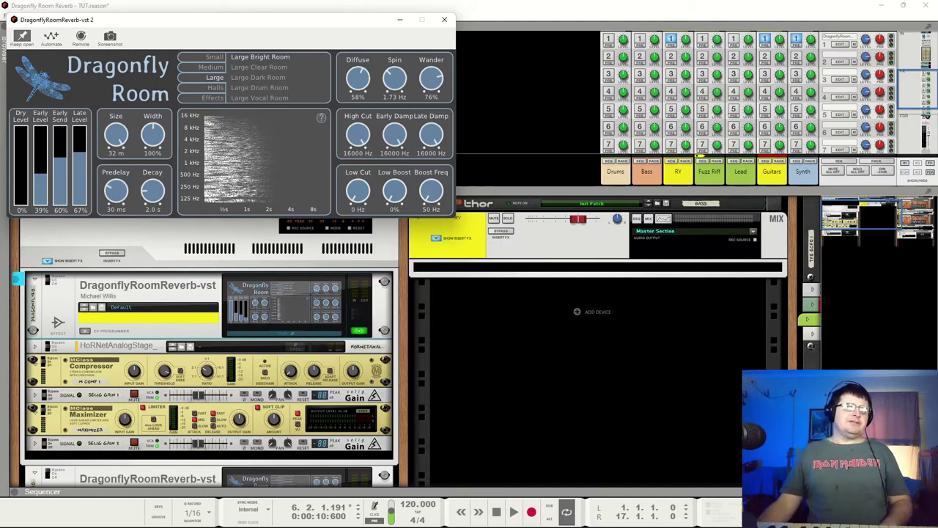
During playback, set Dragonfly Room Dry Level to 100 and High Cut to about 9025 Hz
key(space)
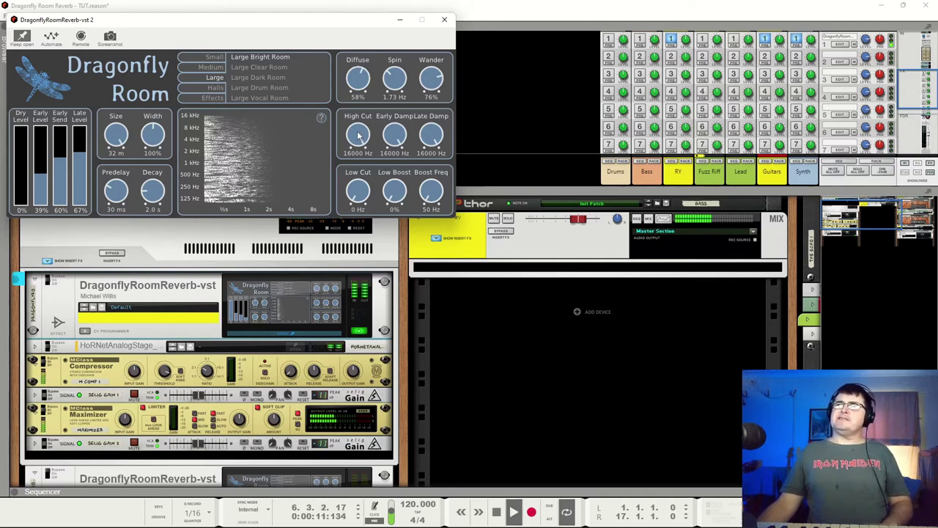
drag(358, 136, 362, 232)
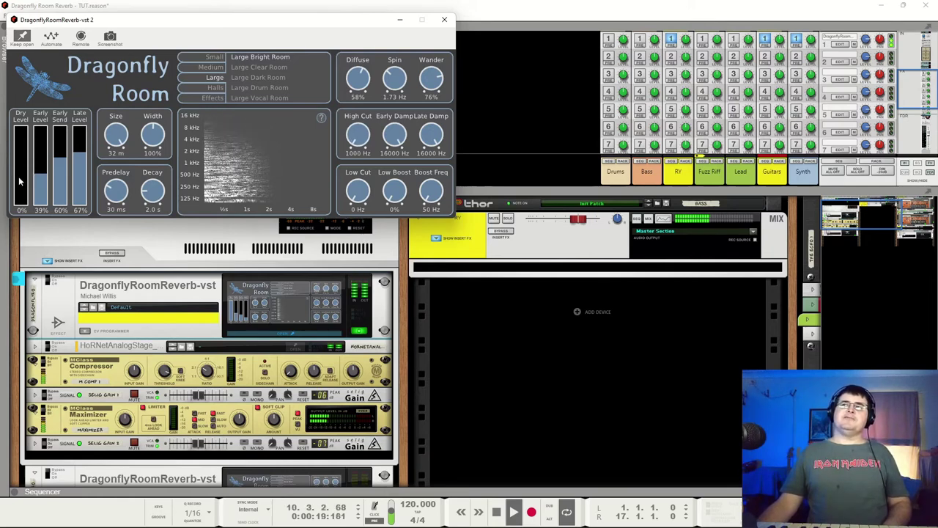
drag(20, 181, 20, 126)
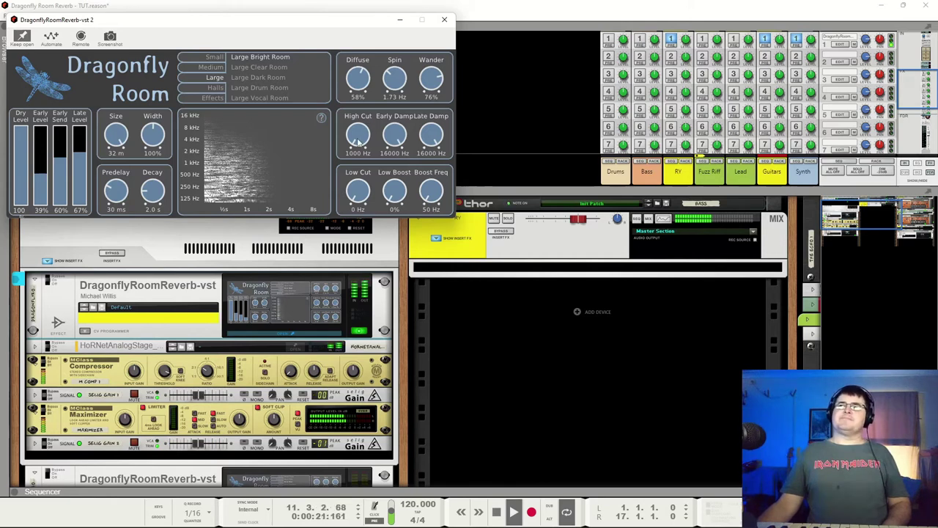
drag(358, 143, 368, 91)
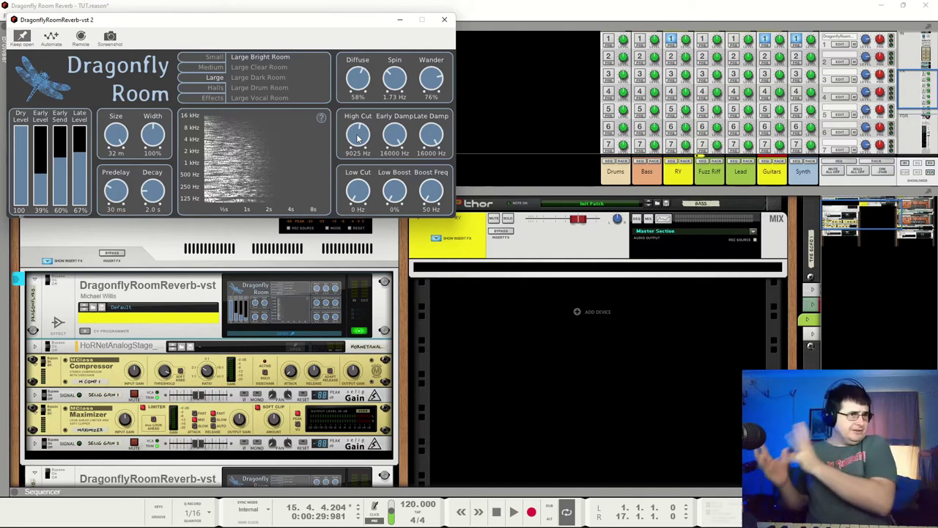
Open High Cut toward 13450 Hz, silence the late reverb and audition the early reflections alone
drag(399, 137, 374, 83)
drag(84, 165, 51, 143)
drag(25, 180, 20, 241)
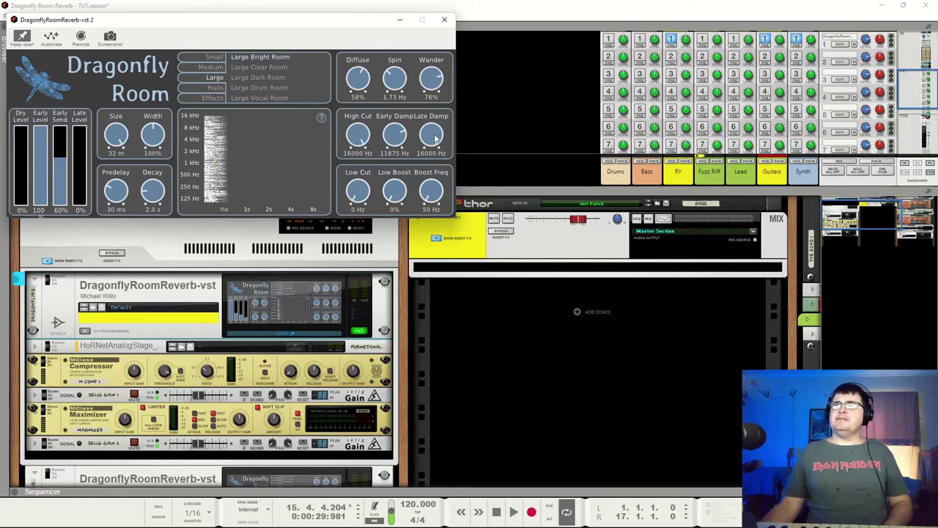
key(space)
Set Early Damp to 8425 Hz and early reflections to 59%, with dry back at full
drag(394, 142, 394, 170)
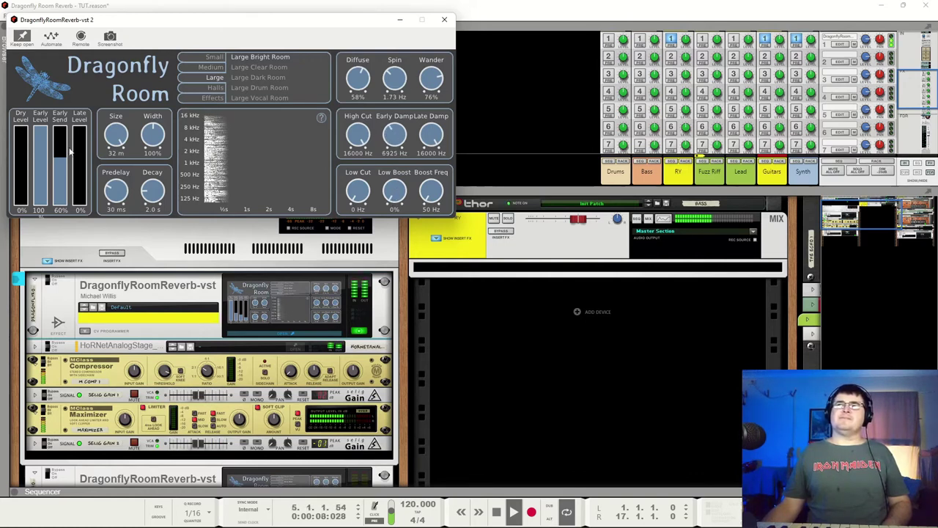
drag(19, 168, 19, 127)
click(42, 152)
click(41, 157)
drag(393, 140, 355, 154)
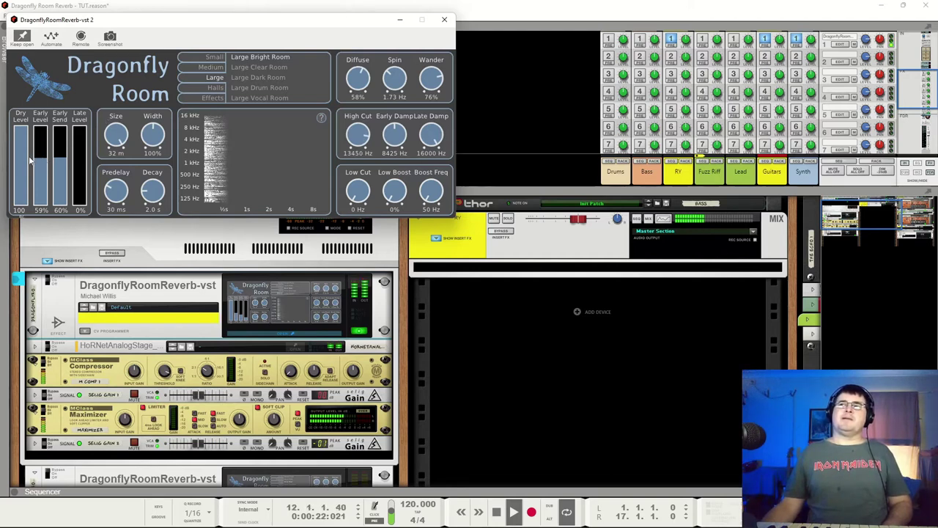
Solo the late reverb tail and darken it with Late Damp at 6400 Hz
drag(28, 160, 25, 204)
drag(73, 176, 79, 136)
drag(38, 174, 40, 211)
drag(82, 143, 81, 123)
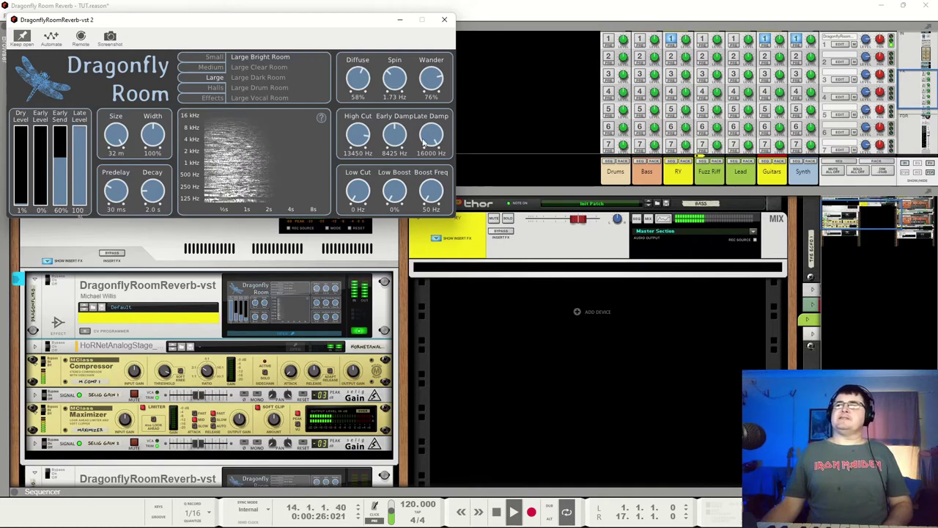
drag(434, 139, 423, 200)
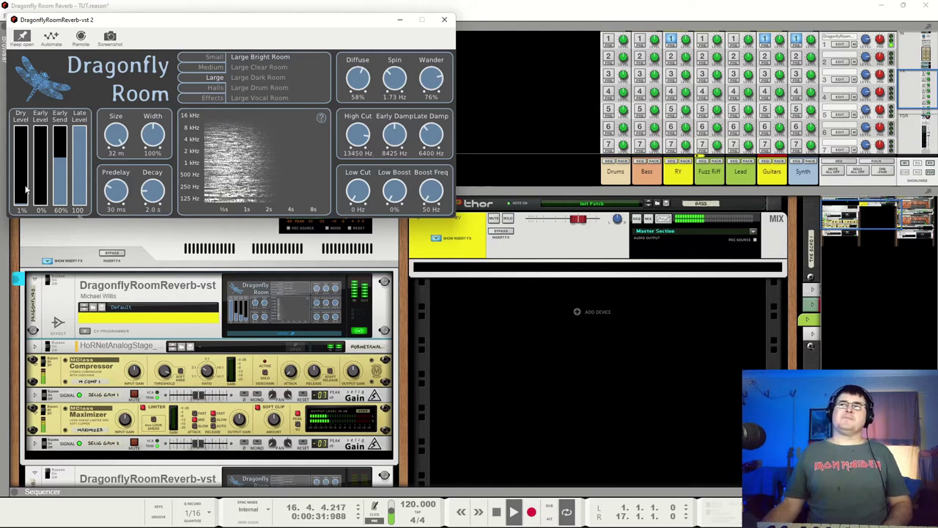
Restore dry to 100, shrink Size to 19 m, set Early Level 47% and Late Level 50%
drag(25, 189, 26, 124)
drag(79, 139, 43, 175)
mouse_move(112, 134)
mouse_down()
mouse_move(114, 167)
mouse_move(115, 143)
mouse_move(116, 153)
mouse_up()
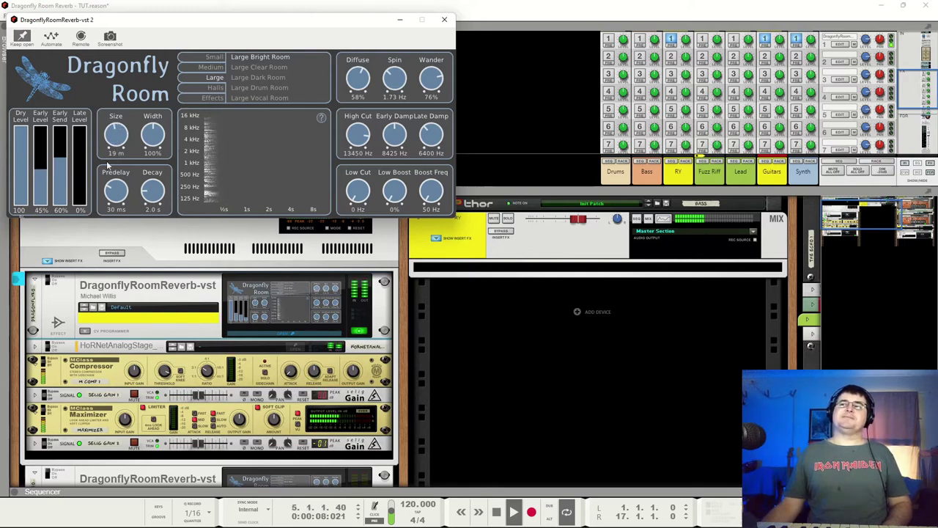
drag(44, 177, 45, 172)
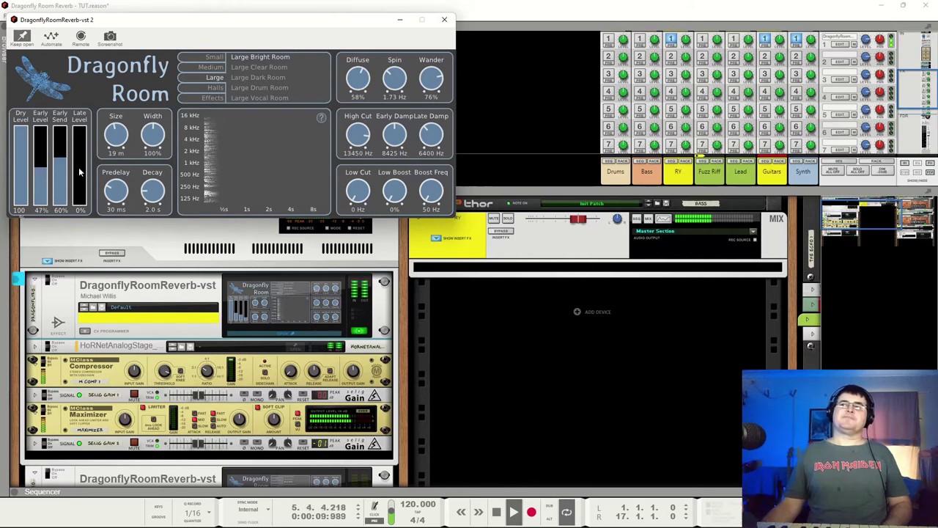
click(78, 168)
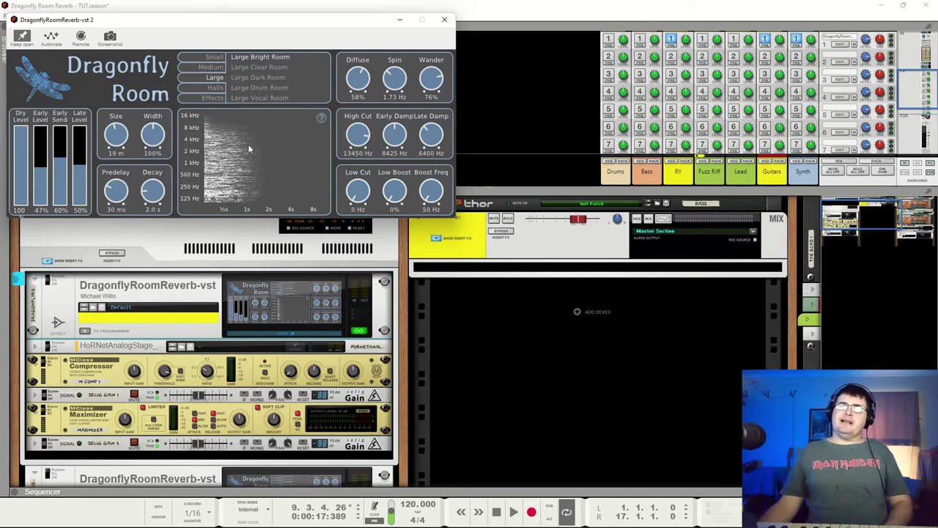
While auditioning, lower Early Send to 81% and raise Late Level to 58%
key(space)
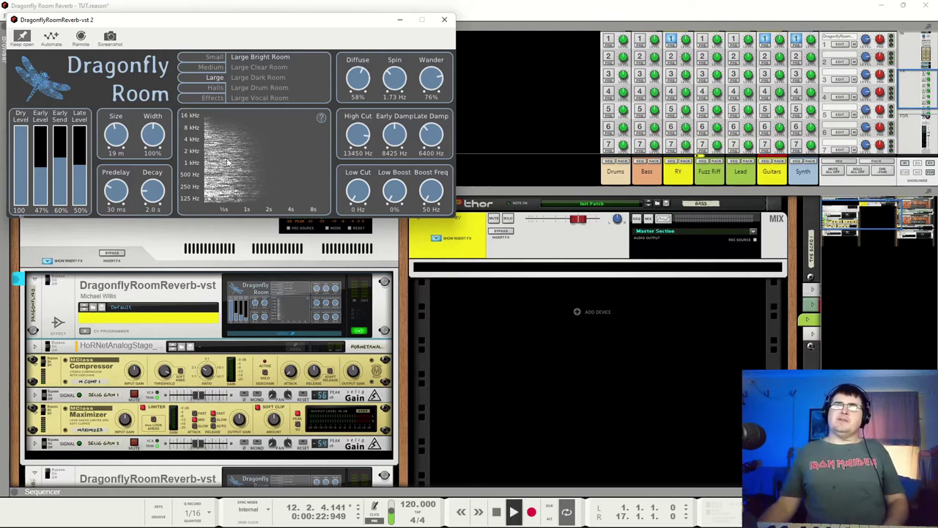
key(space)
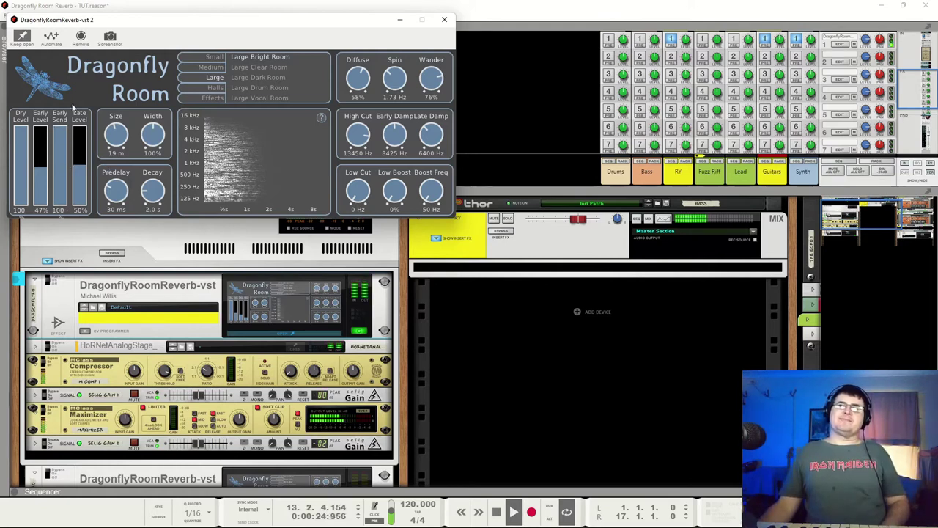
drag(60, 132, 72, 156)
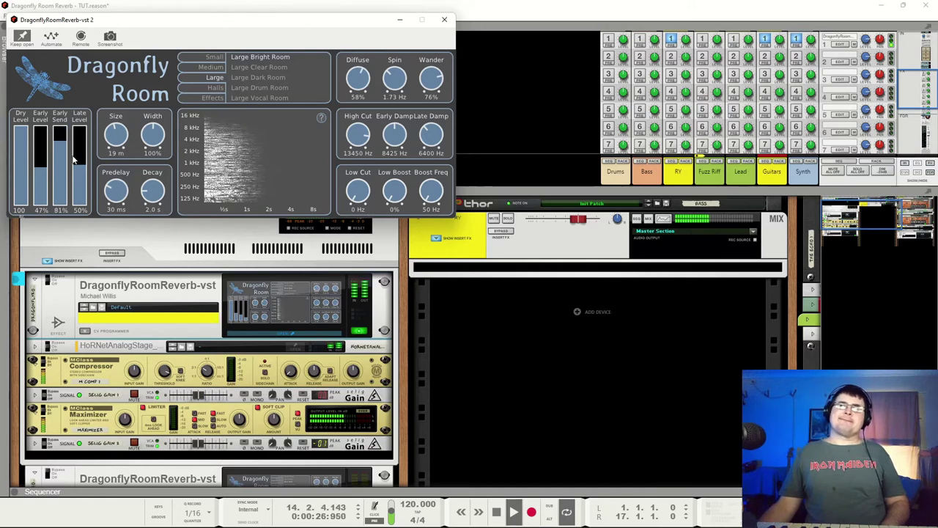
click(75, 158)
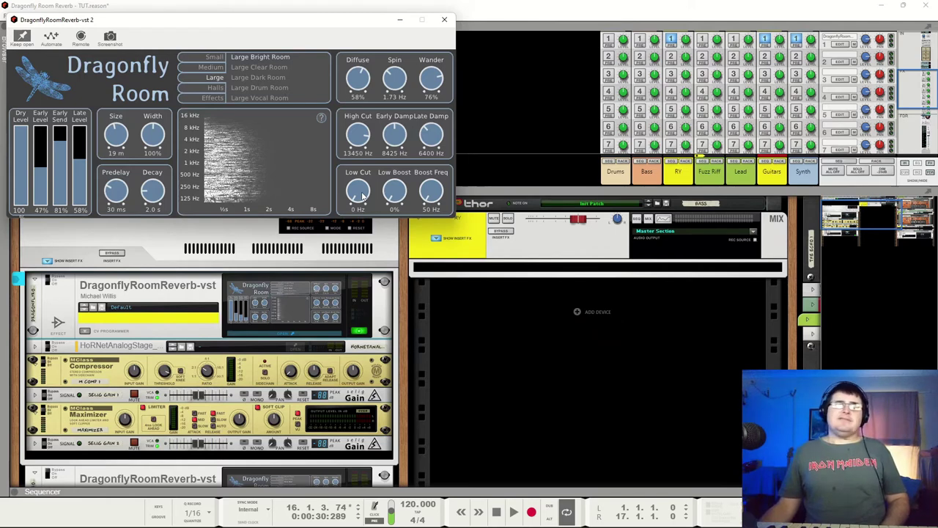
Mute the dry signal and raise Low Cut from 0 Hz to 200 Hz during playback
drag(29, 142, 24, 224)
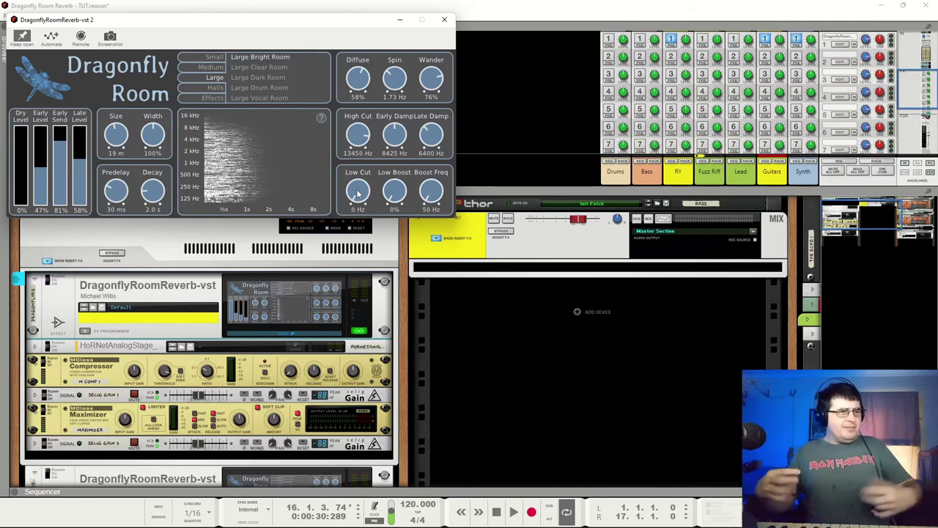
key(space)
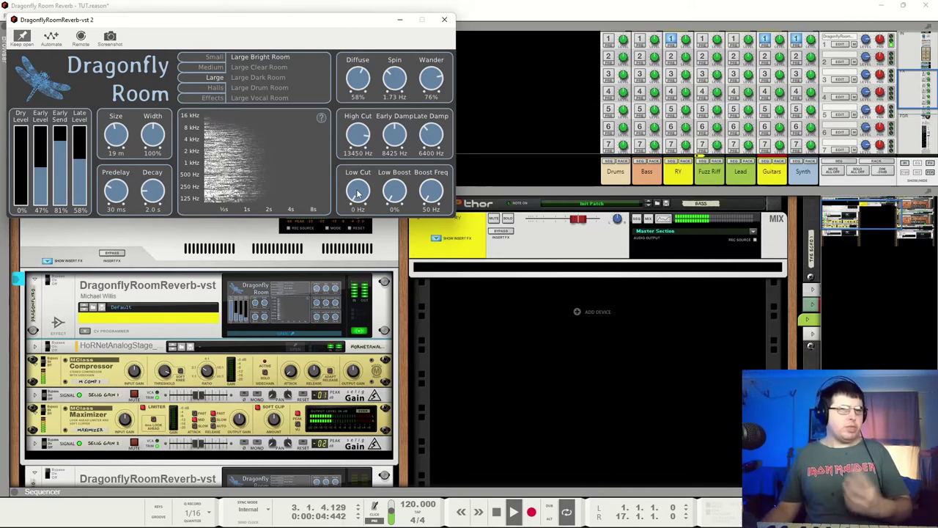
drag(357, 195, 361, 96)
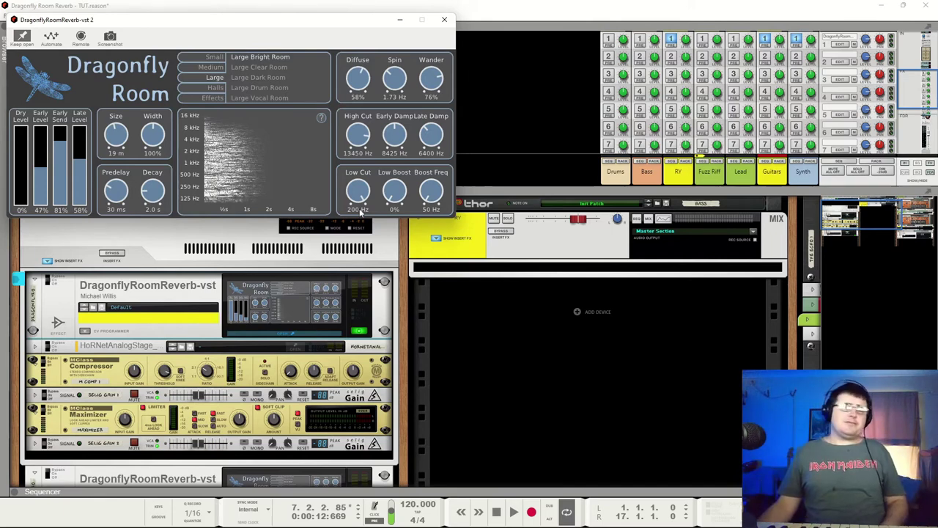
key(space)
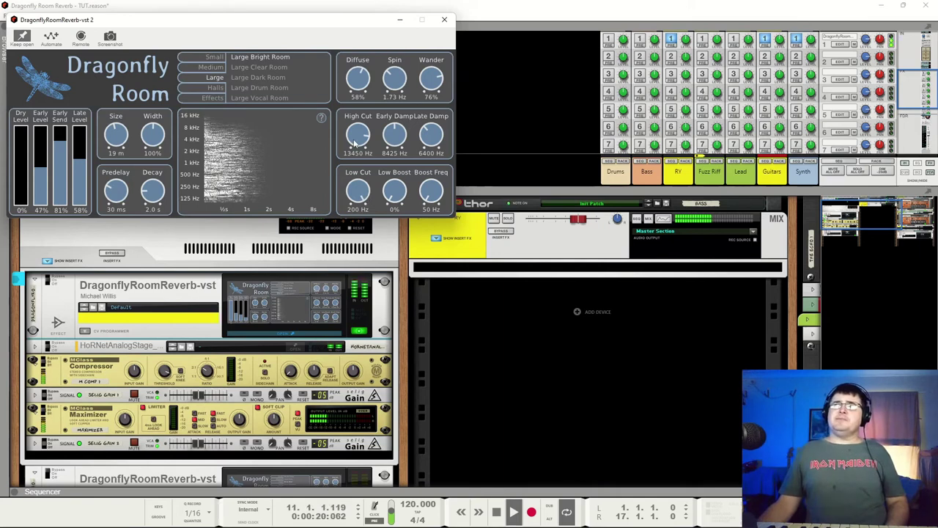
Nudge High Cut to 13900 Hz and A/B the Low Cut, undoing back to 200 Hz
drag(356, 143, 358, 143)
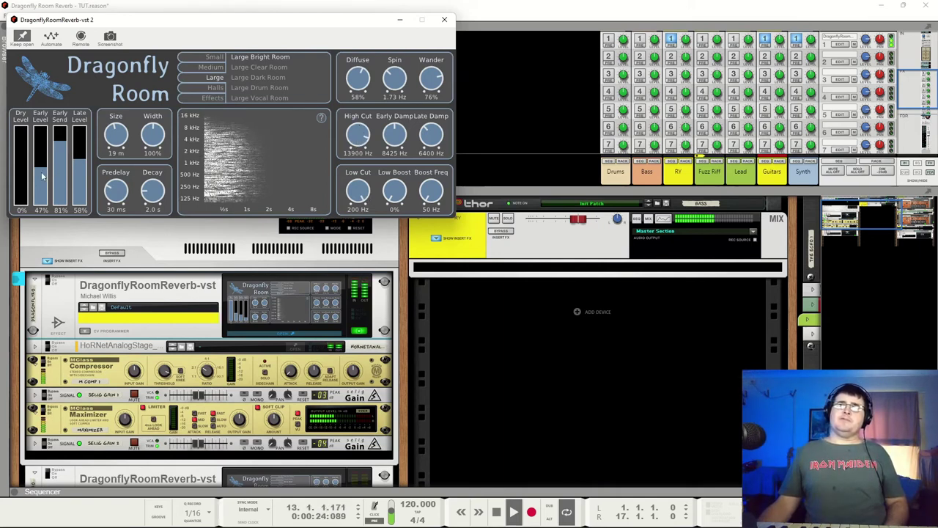
drag(22, 189, 24, 124)
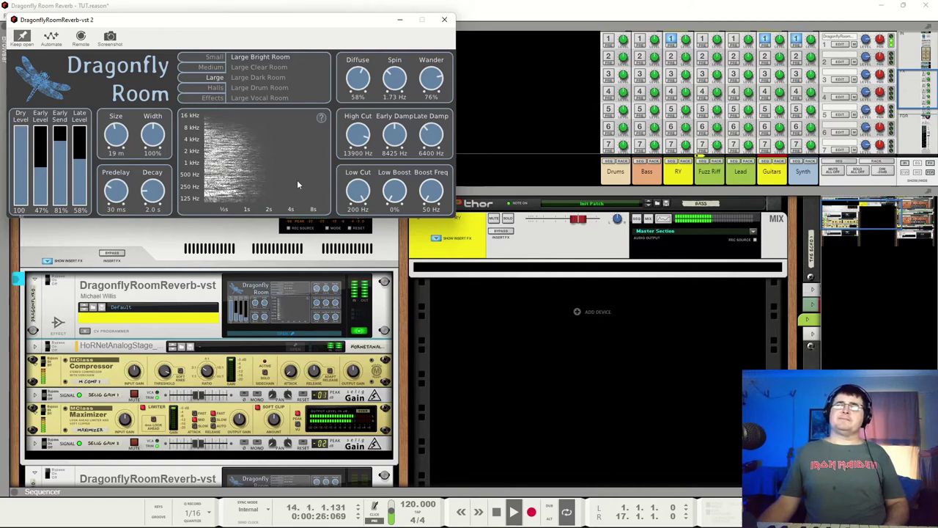
drag(360, 191, 372, 254)
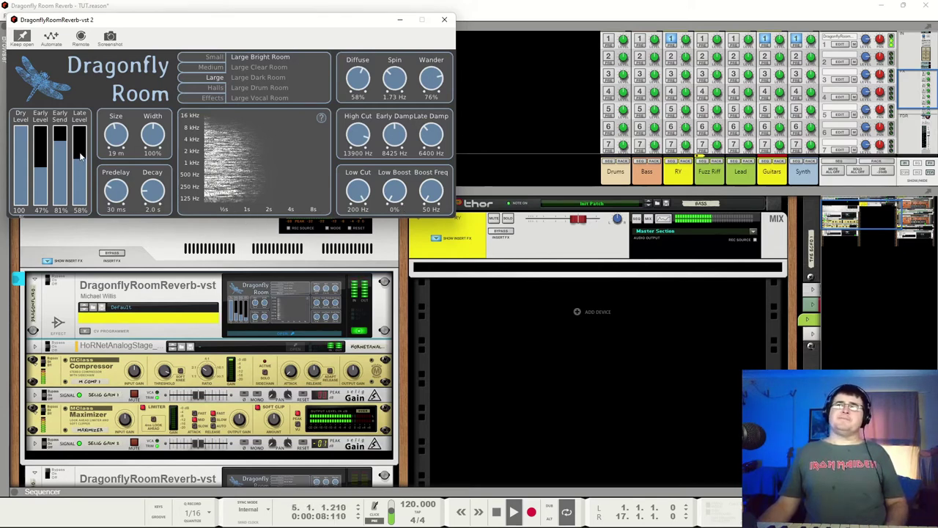
click(43, 157)
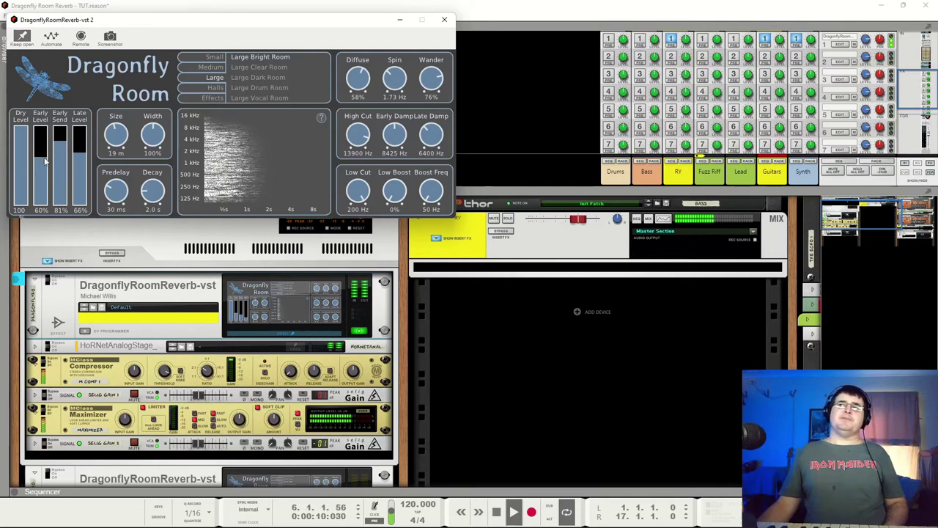
drag(367, 187, 367, 212)
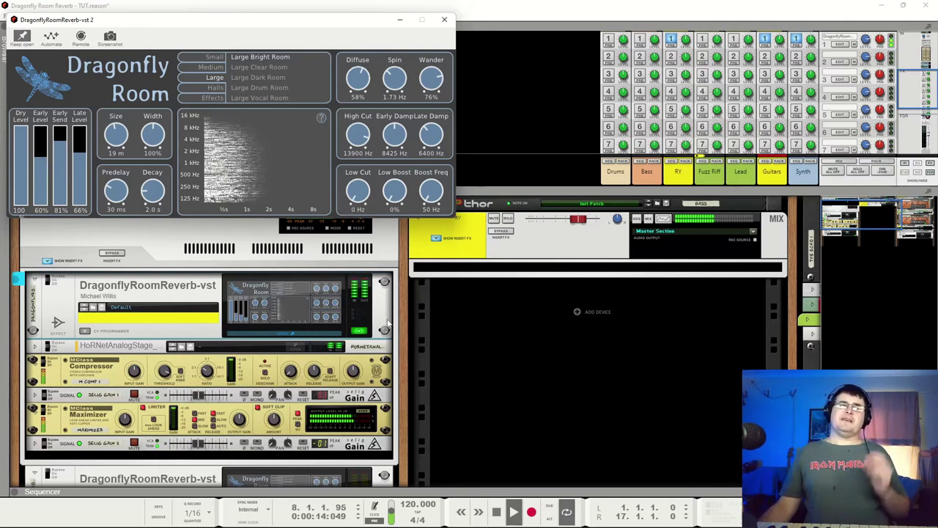
key(ctrl+z)
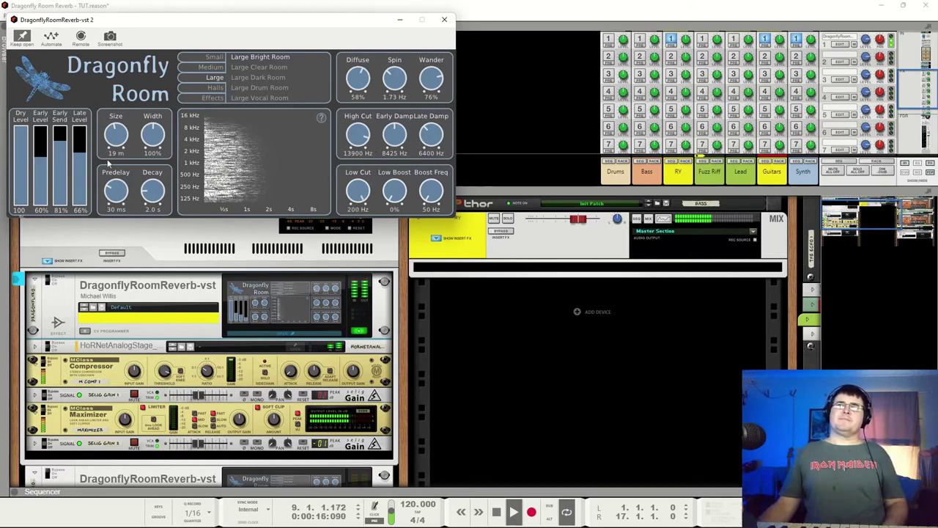
Set early reflections to 55%, late level to 60%, and mute the dry signal
click(44, 161)
click(75, 161)
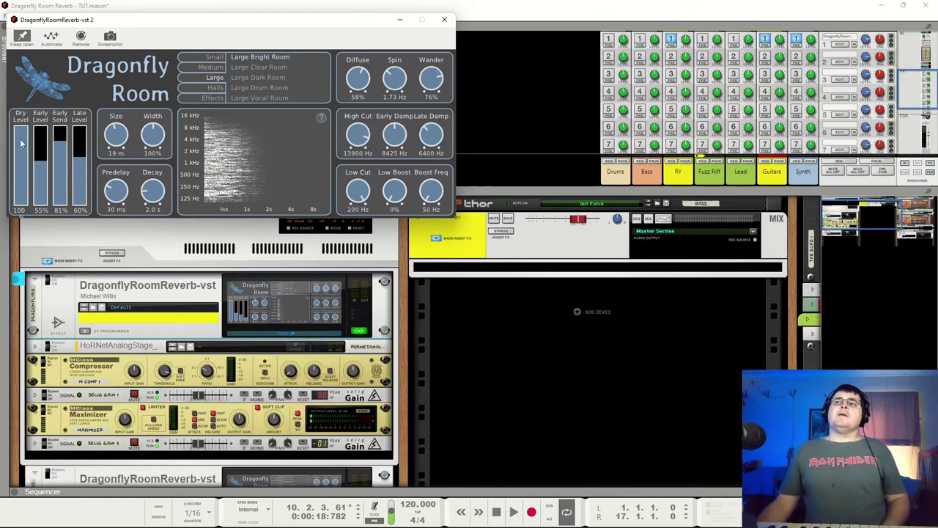
drag(20, 130, 45, 225)
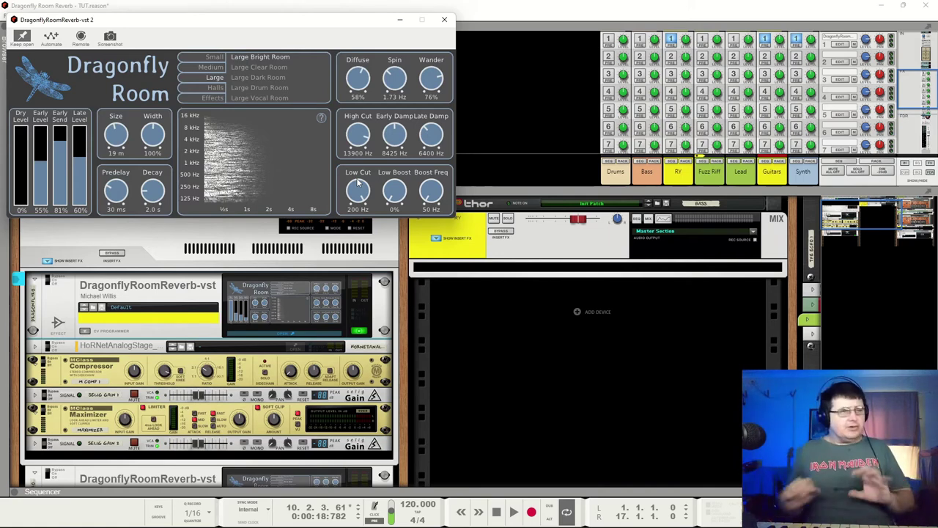
Try the Low Cut at 43 Hz, then settle it at 75 Hz
drag(357, 193, 372, 269)
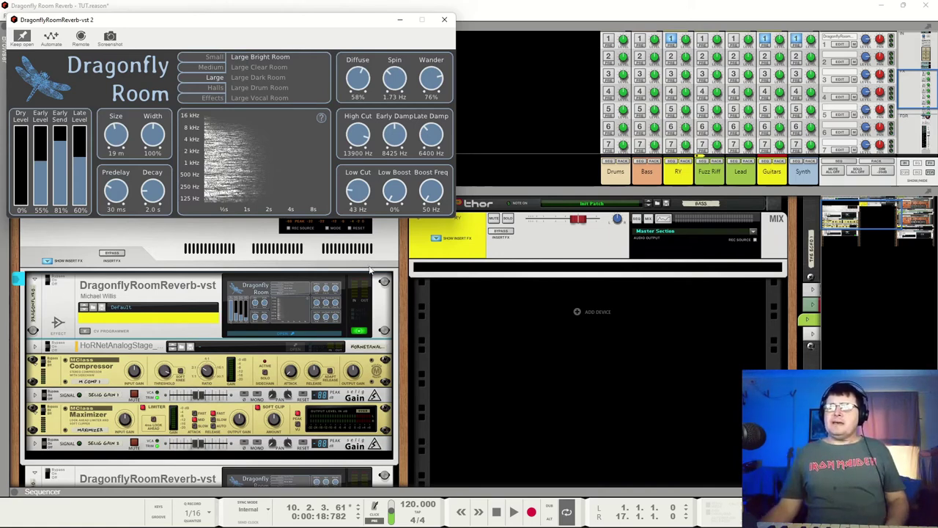
drag(364, 236, 369, 182)
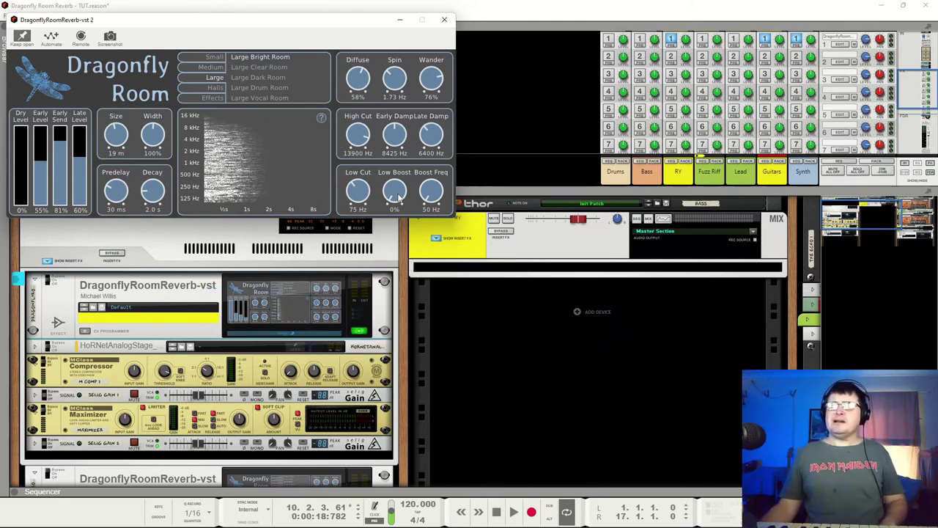
During playback, turn Low Boost to 100% and drop Low Cut to 0 Hz
key(space)
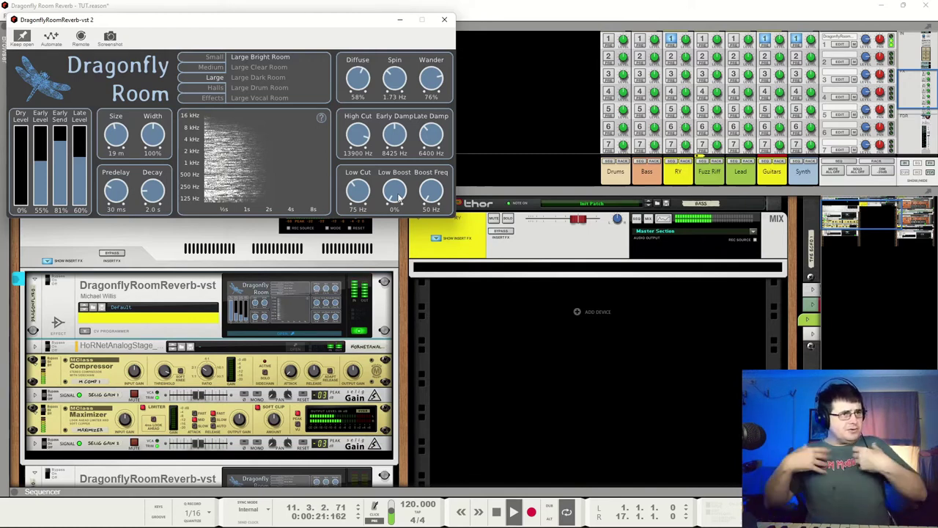
drag(399, 201, 400, 102)
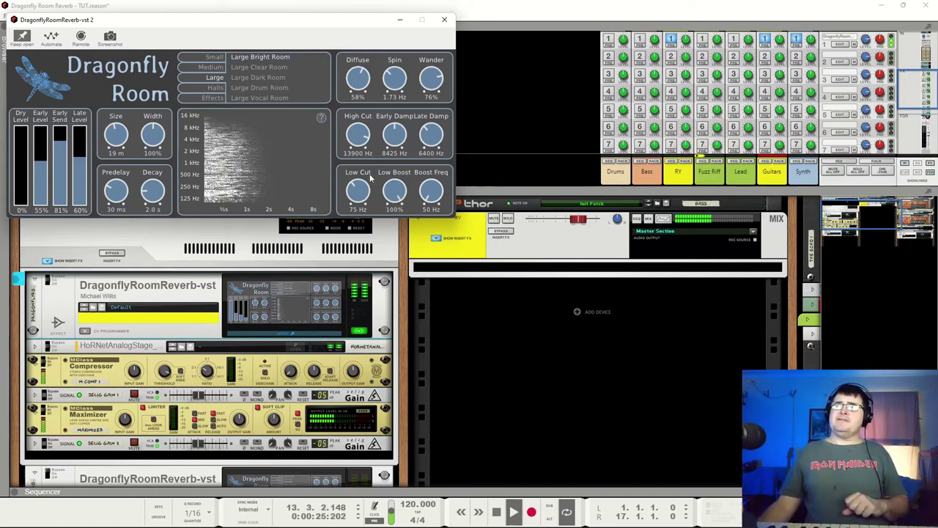
drag(365, 196, 370, 207)
Sweep Boost Freq through 155 Hz and about 700 Hz, settling at 520 Hz
drag(431, 196, 429, 180)
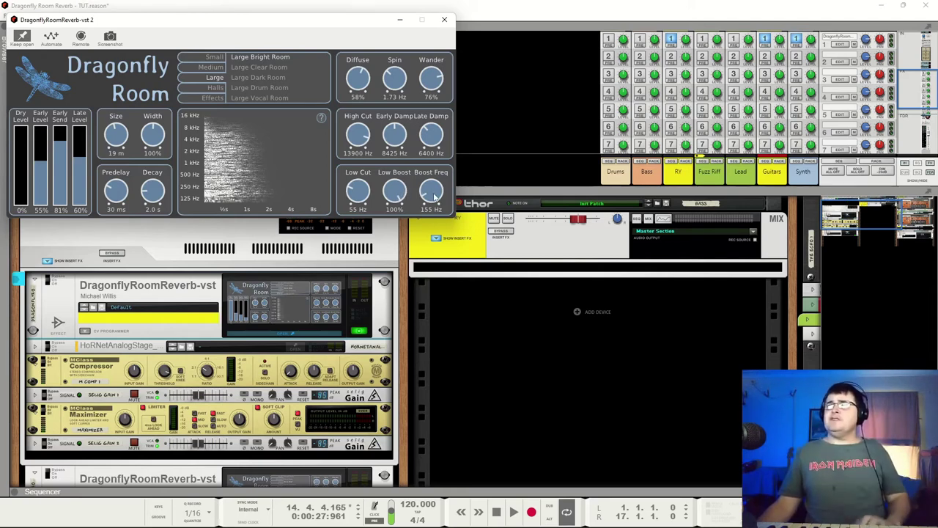
drag(434, 197, 424, 119)
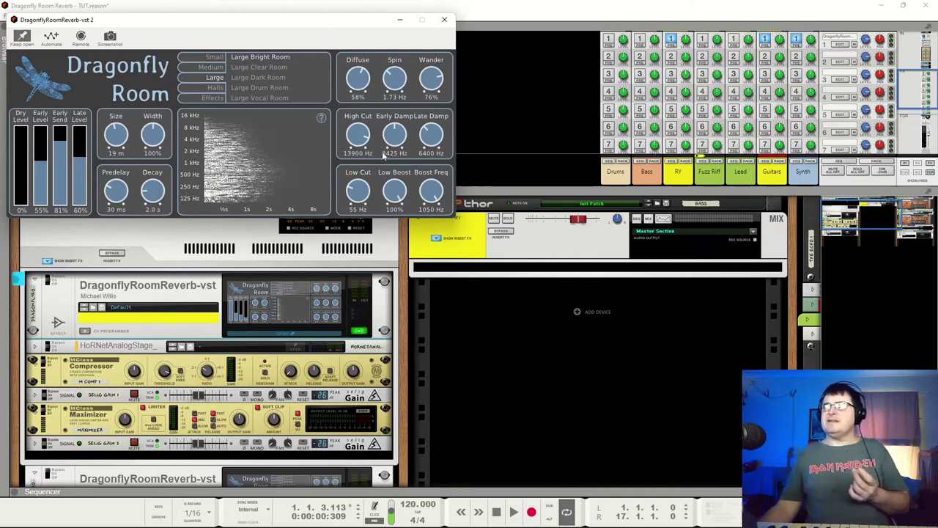
drag(438, 188, 437, 219)
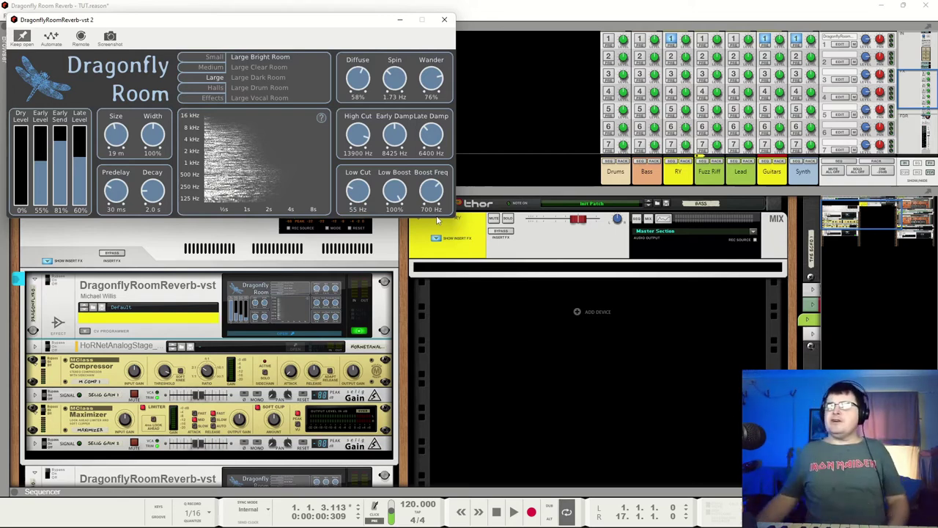
key(space)
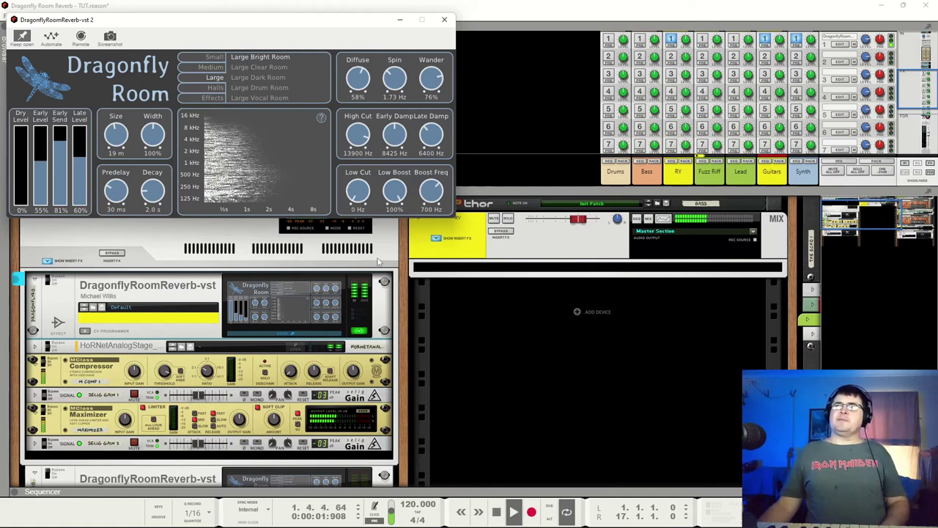
drag(438, 194, 400, 156)
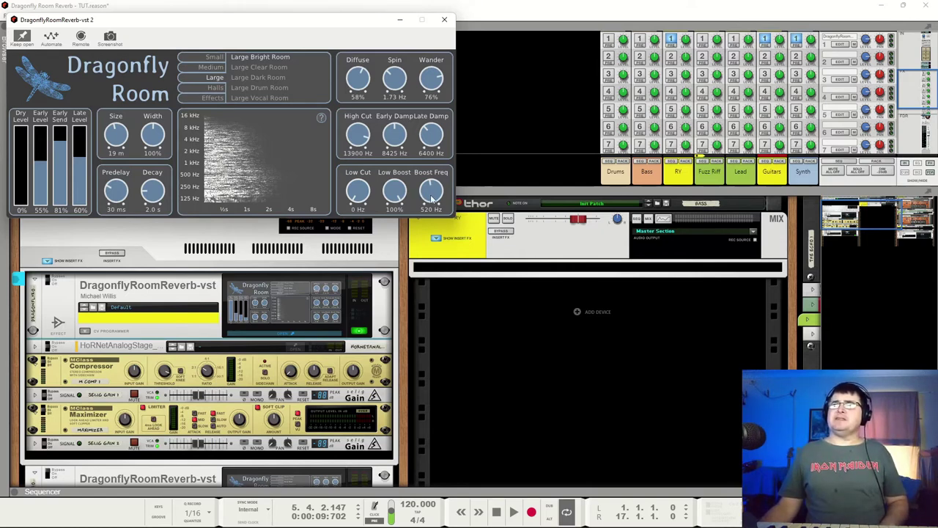
Compare the reverb with Low Boost off and restored to 100% during playback
key(space)
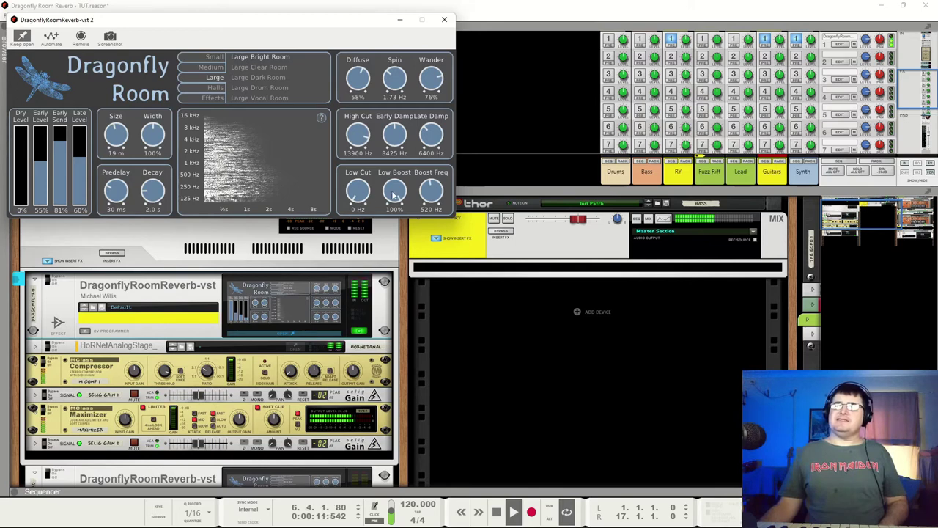
drag(394, 193, 394, 242)
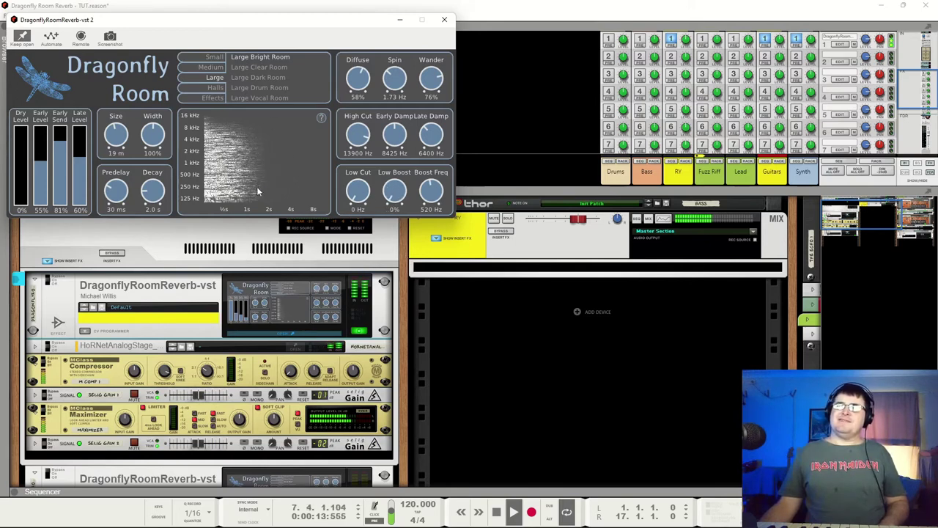
drag(394, 193, 394, 144)
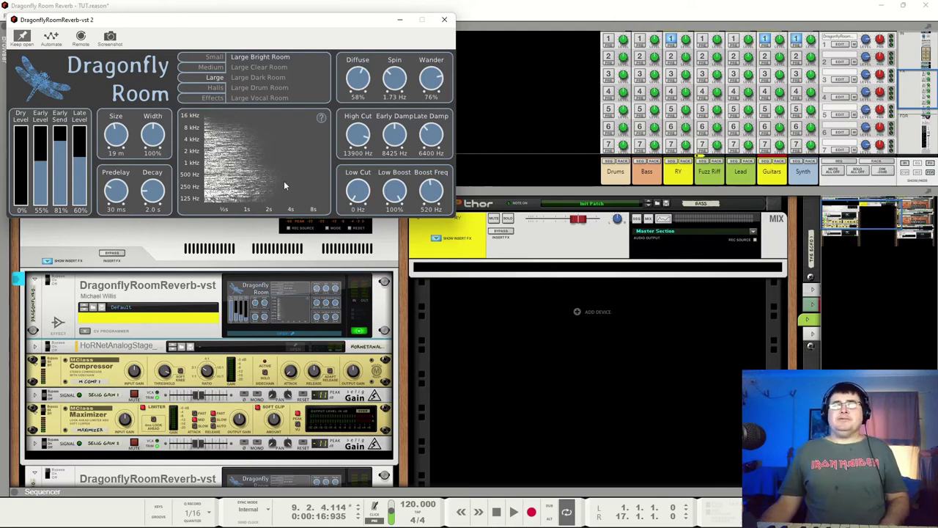
key(space)
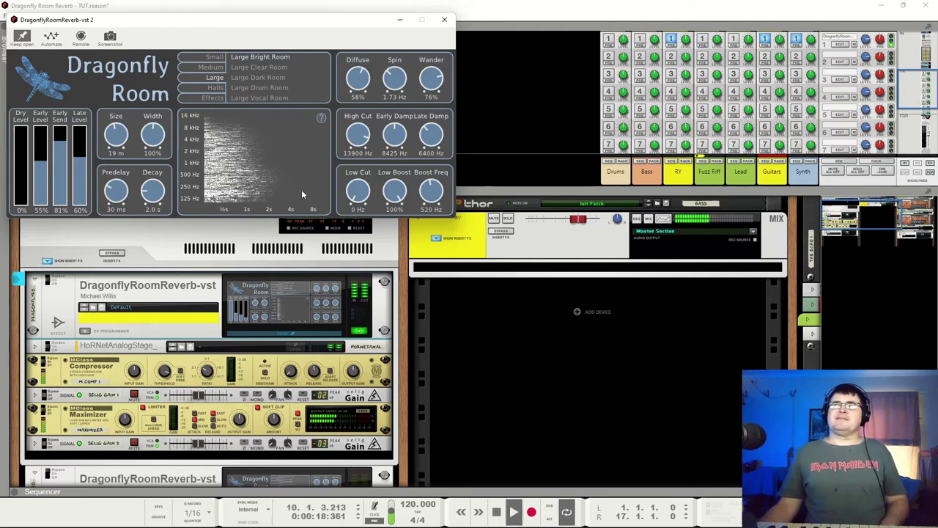
key(space)
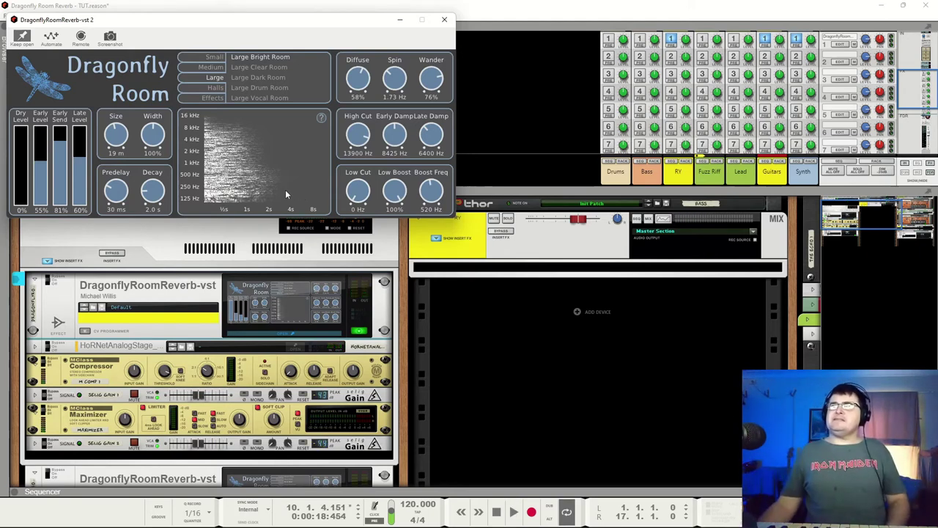
Raise Low Cut to 35 Hz and bring Dry Level up to 100
scroll(359, 196, up, 2)
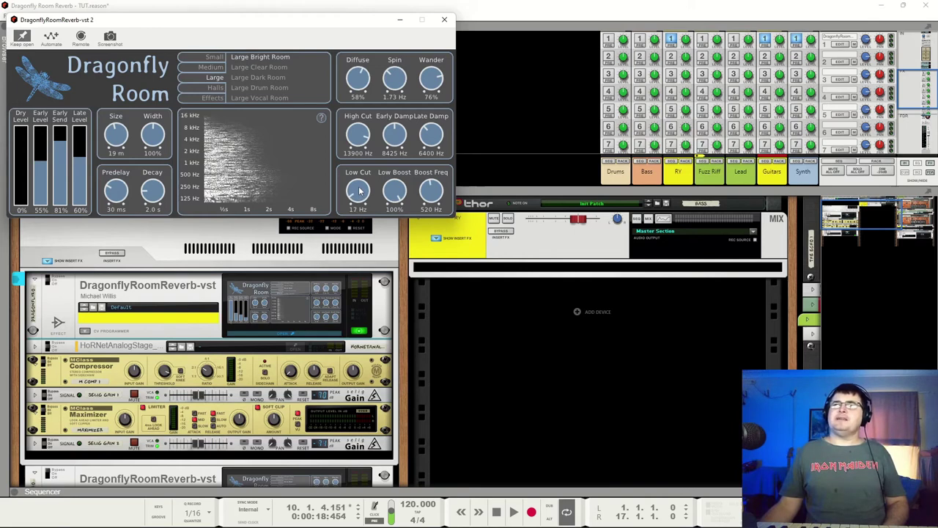
scroll(359, 195, up, 3)
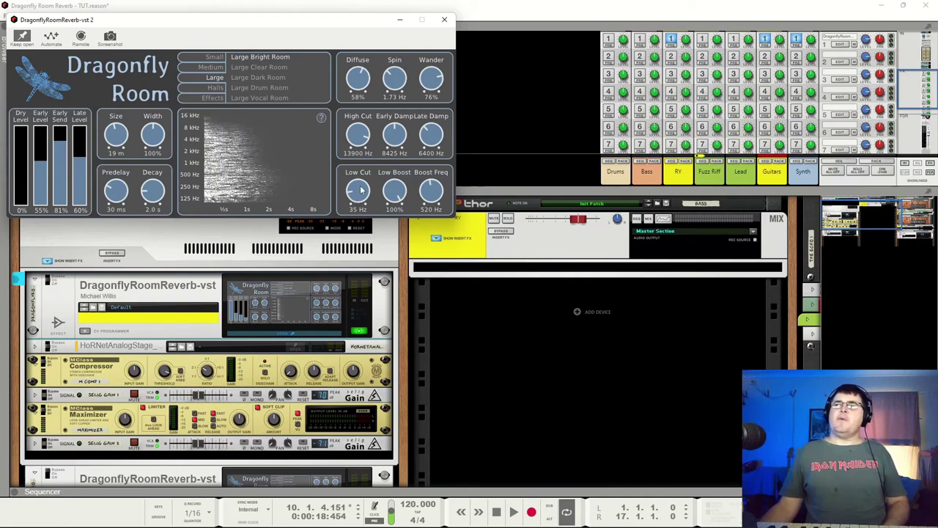
key(space)
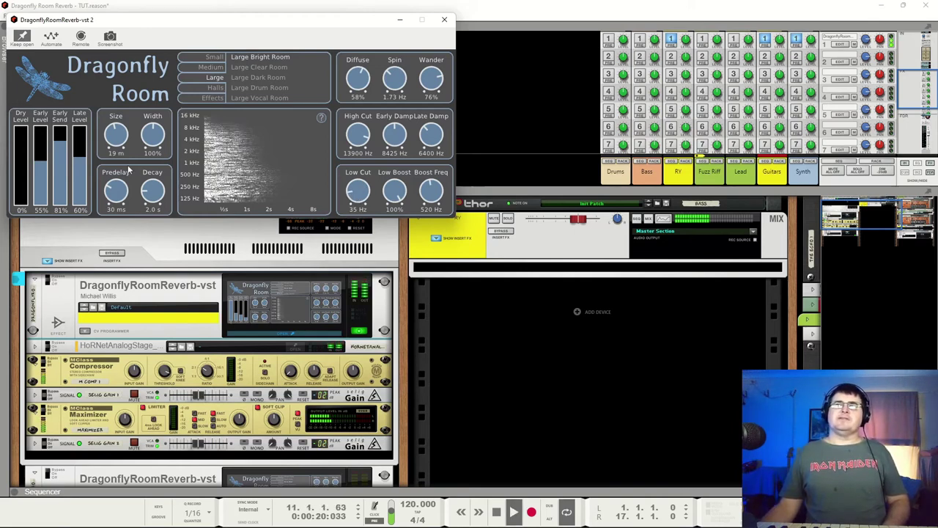
drag(31, 165, 23, 121)
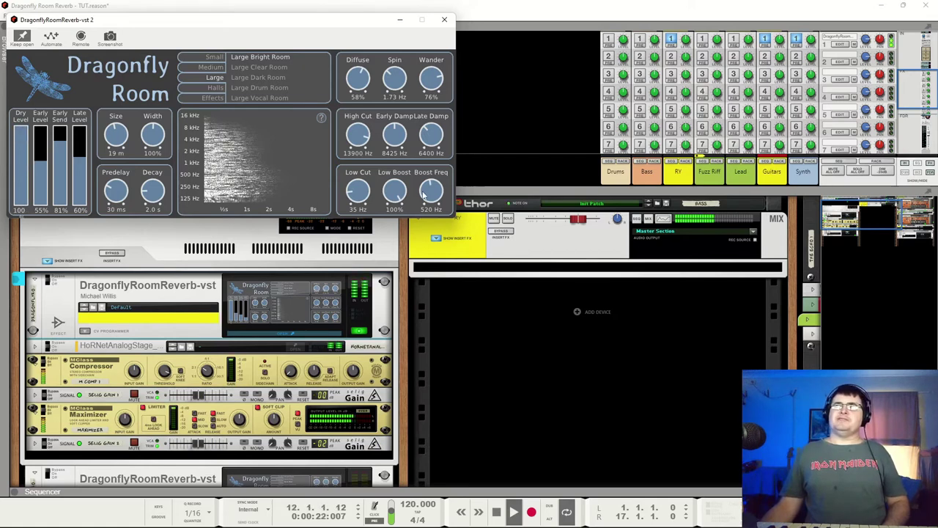
scroll(399, 193, down, 10)
Lower the reverb's Early Level to 52% and Late Level to 47%, then A/B the reverb on and off and stop
drag(402, 194, 401, 172)
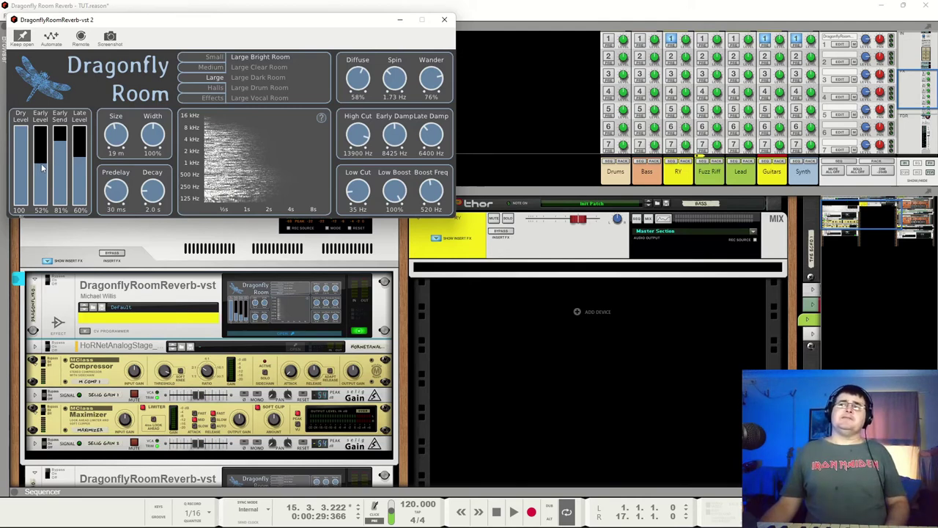
drag(79, 158, 79, 168)
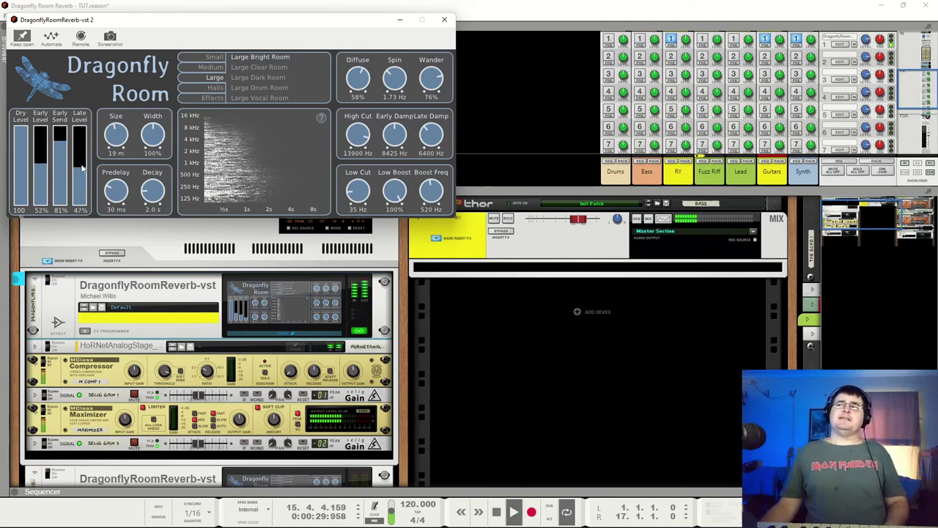
click(48, 282)
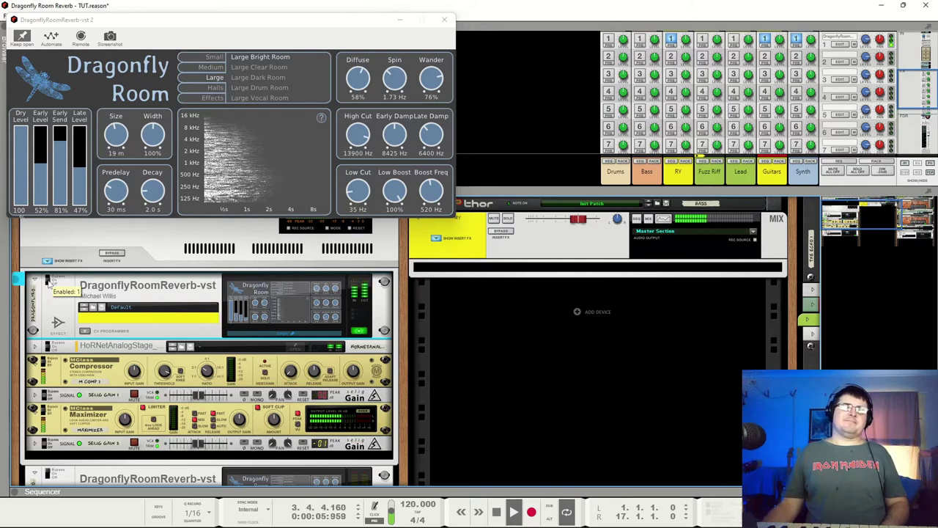
click(49, 281)
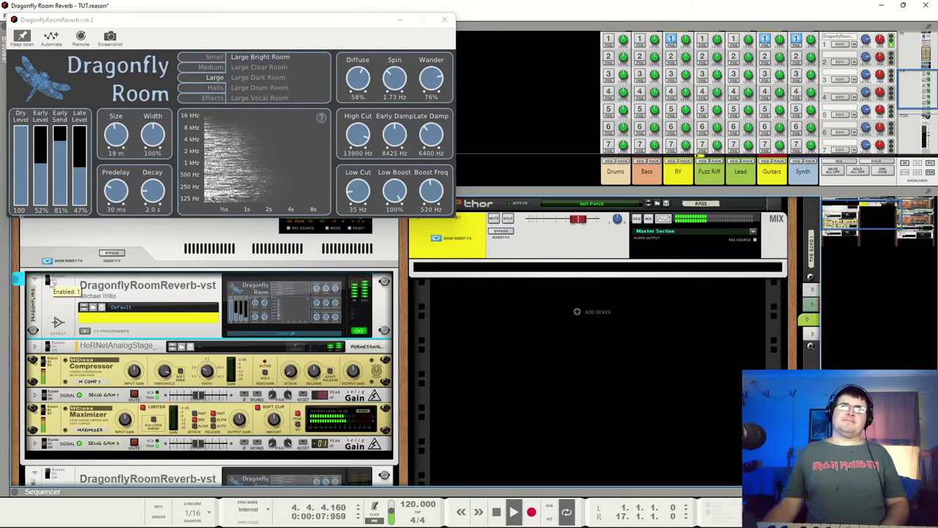
key(space)
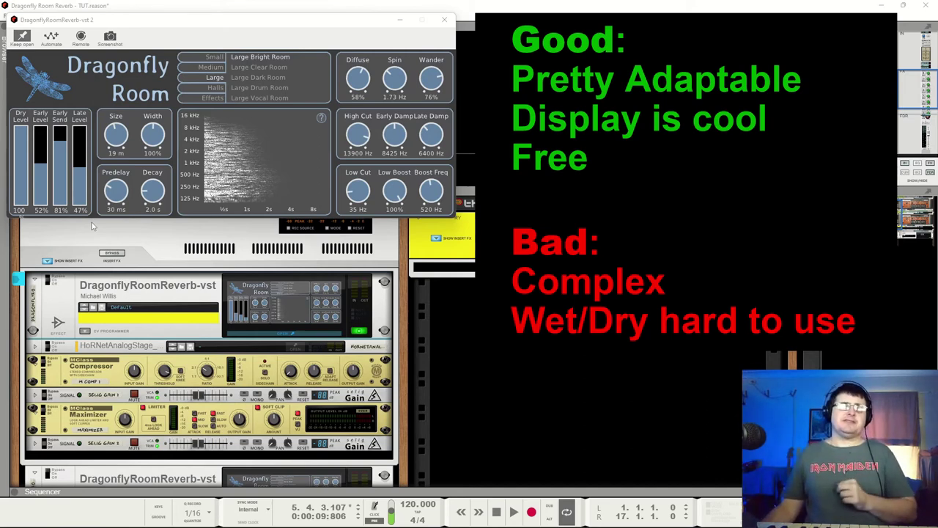
Close the Dragonfly editor, fold the insert-chain DragonflyRoomReverb into a thin strip, and start playback
click(443, 20)
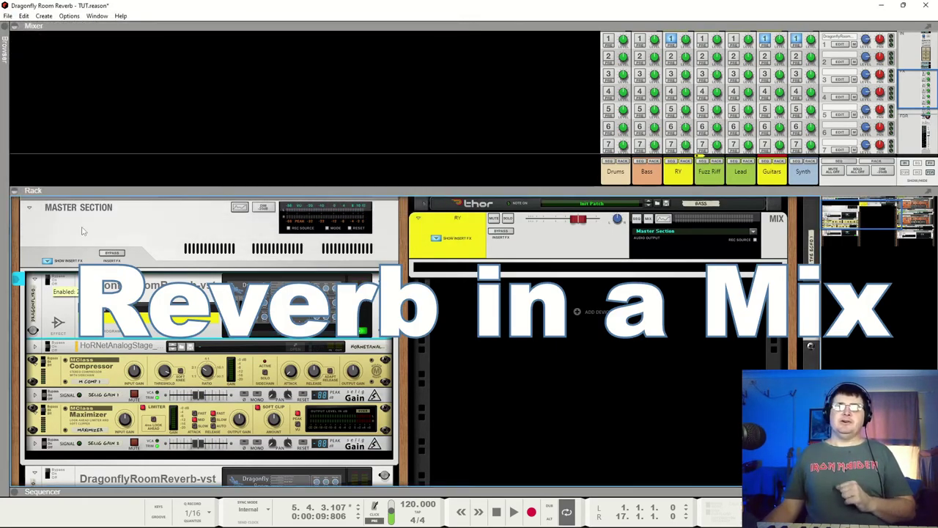
scroll(211, 341, down, 2)
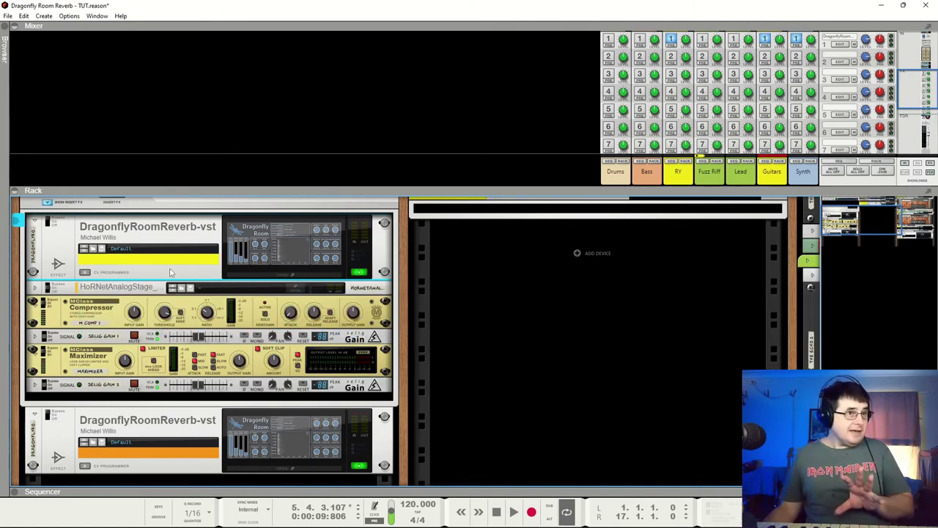
click(35, 222)
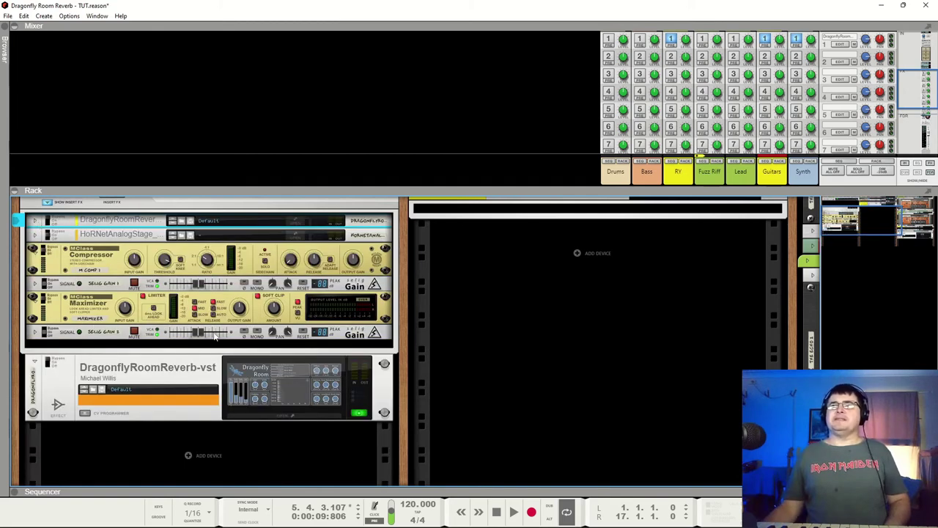
key(space)
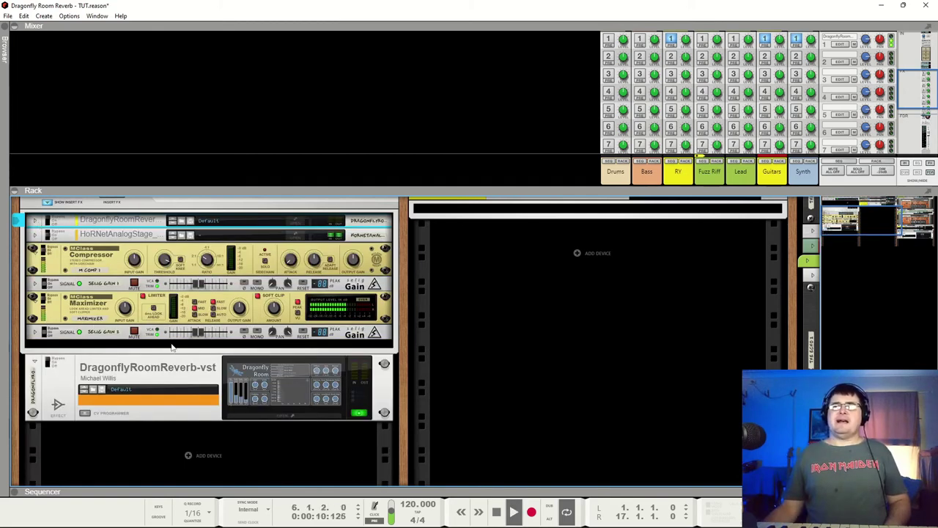
click(49, 364)
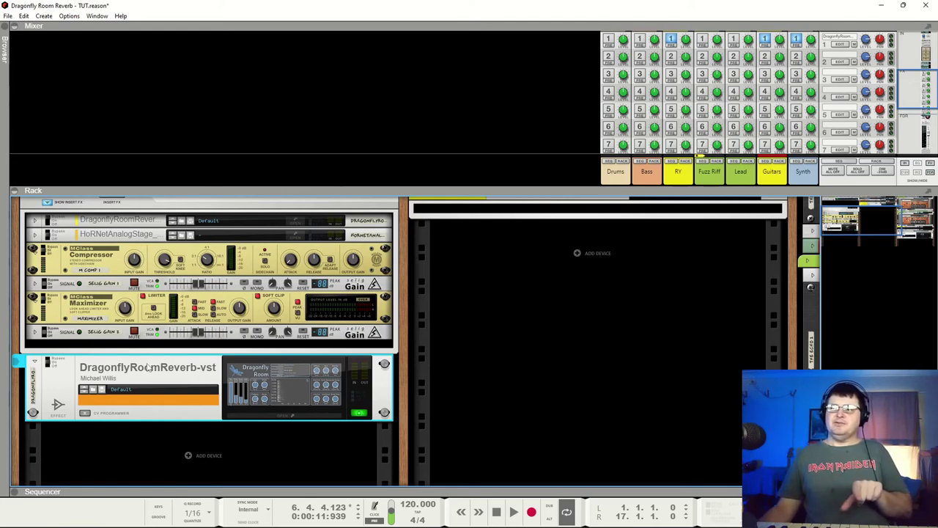
Flip the rack to check the reverb's FX send/return cabling, then flip back to the front panels
key(Tab)
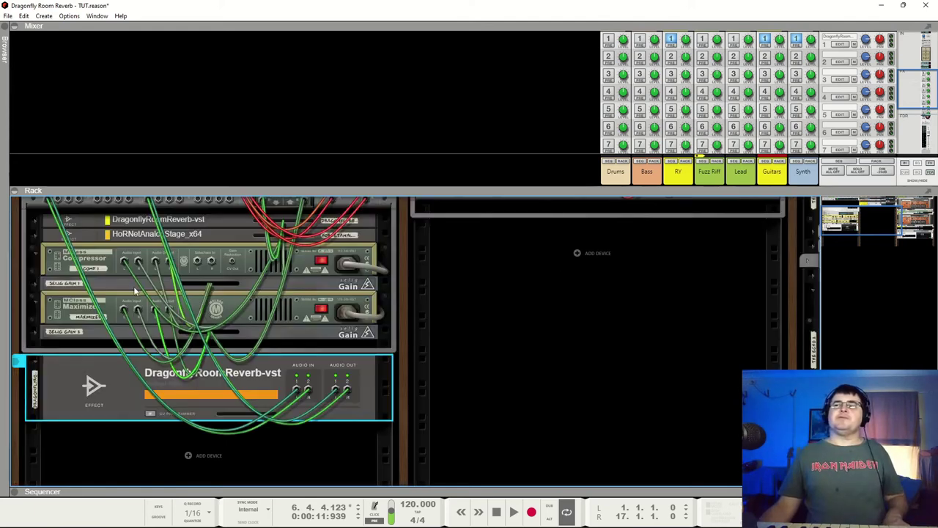
scroll(135, 291, up, 3)
scroll(87, 480, down, 4)
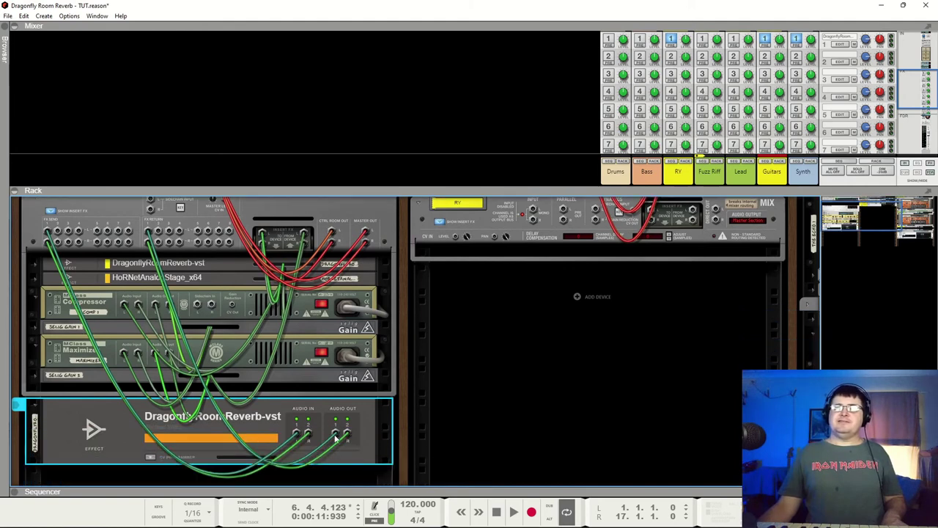
scroll(337, 404, down, 1)
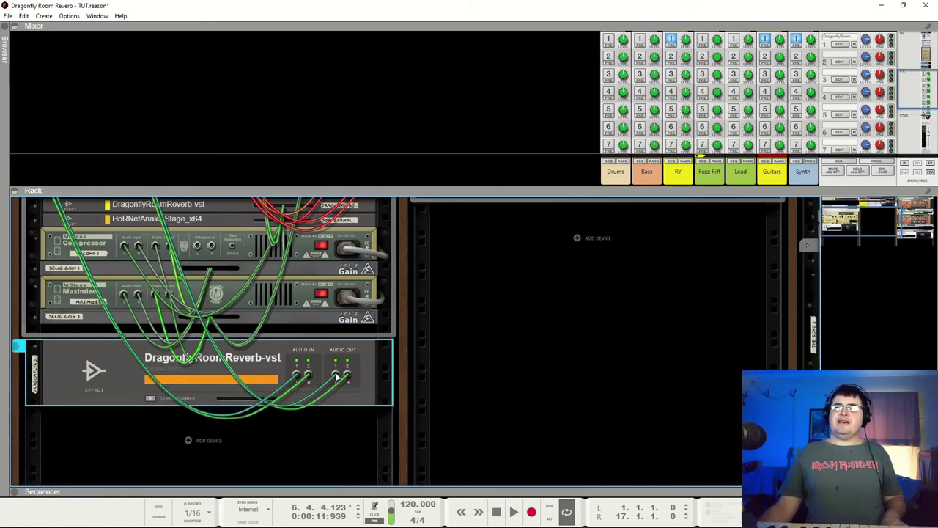
scroll(146, 242, up, 2)
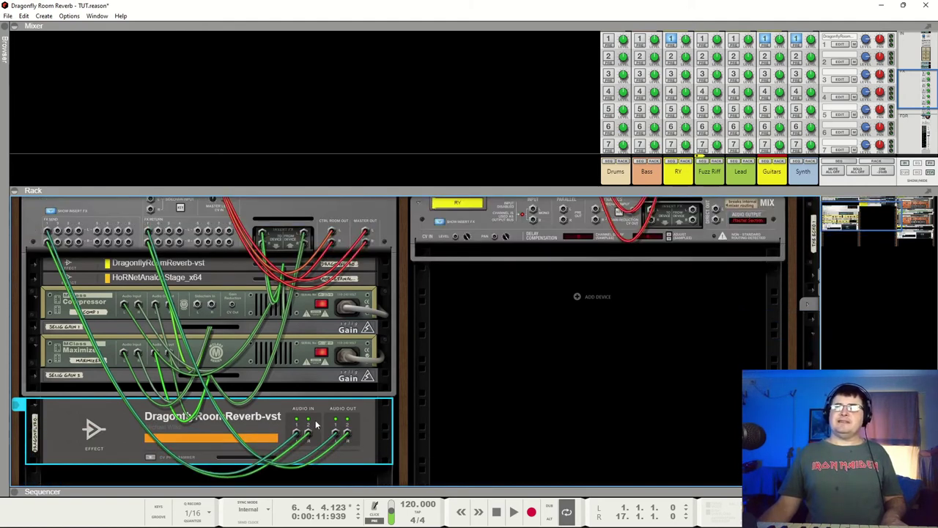
scroll(327, 426, down, 1)
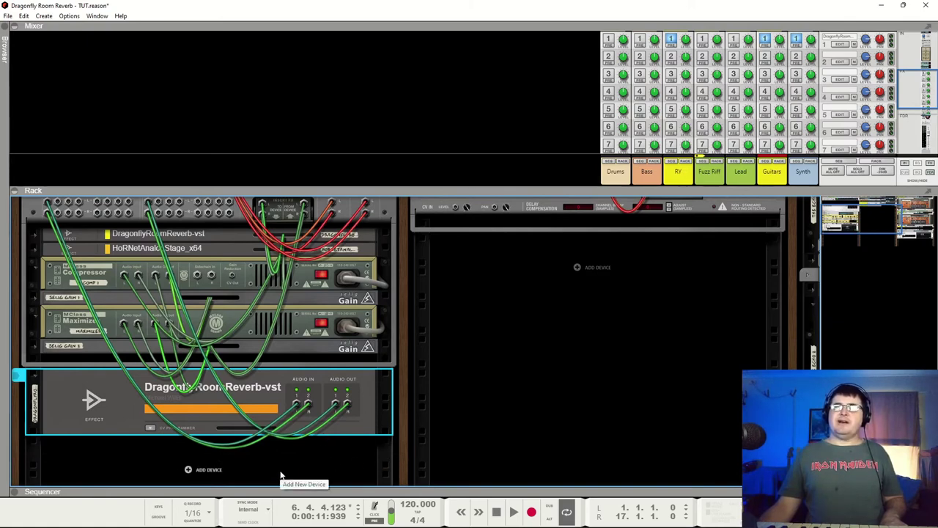
scroll(153, 233, up, 1)
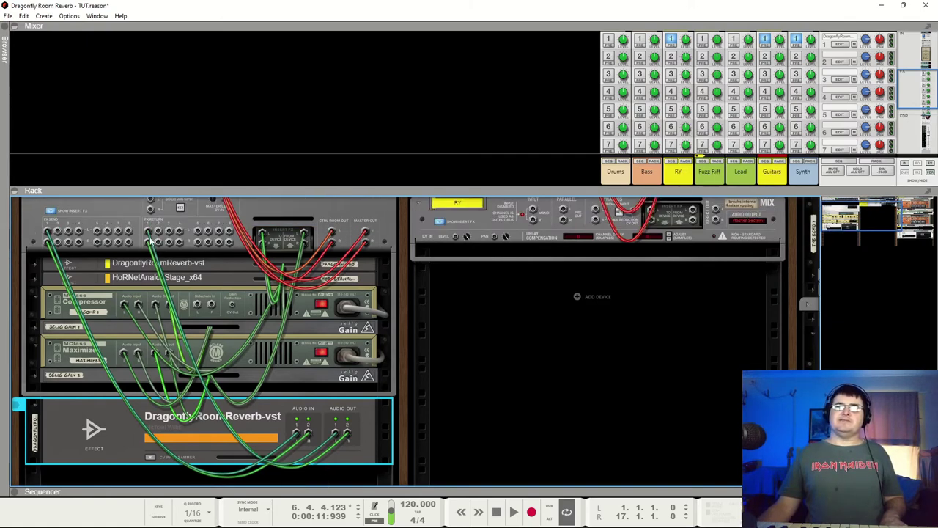
key(Tab)
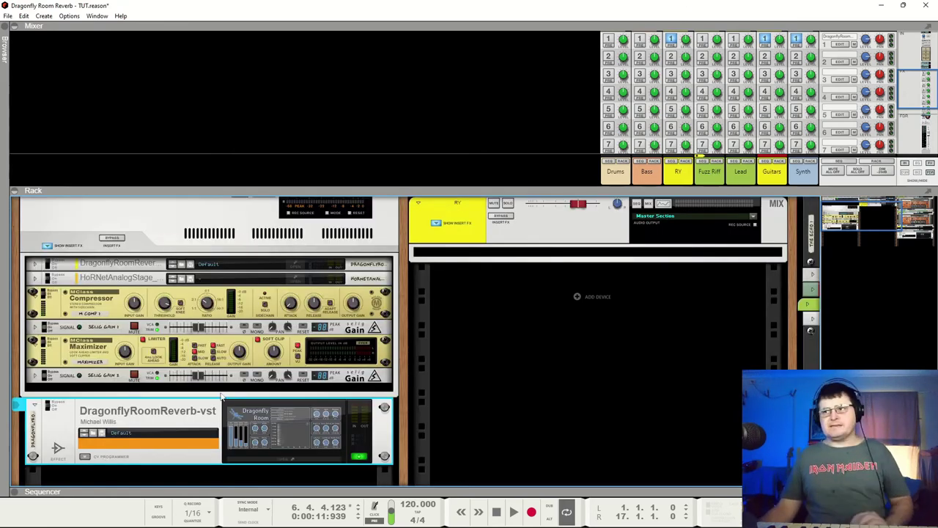
Open and pin the Dragonfly Room window, monitor only Return 1, and start playback
click(272, 427)
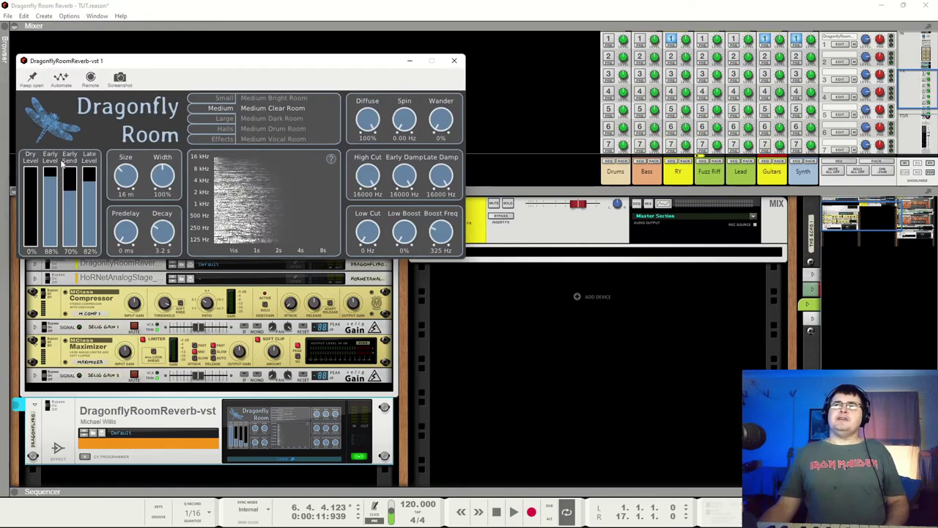
drag(49, 66, 39, 21)
click(15, 37)
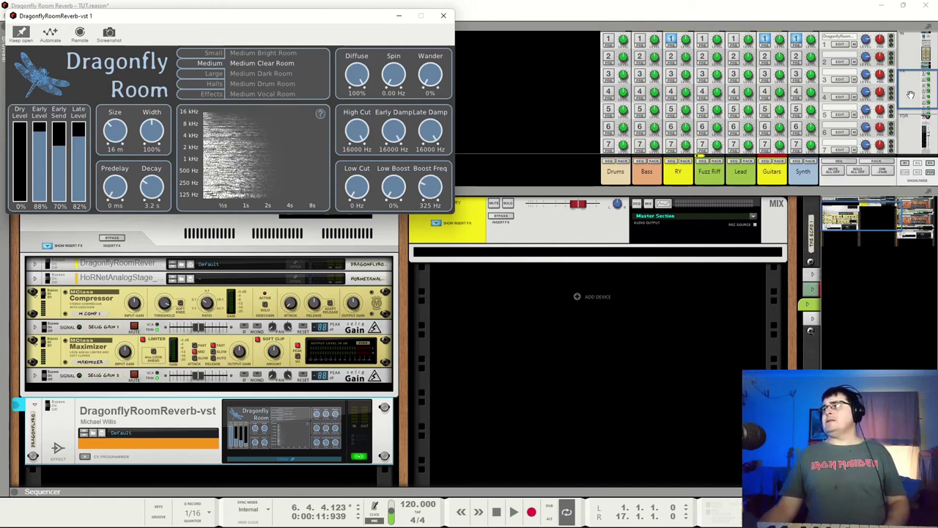
drag(911, 94, 890, 129)
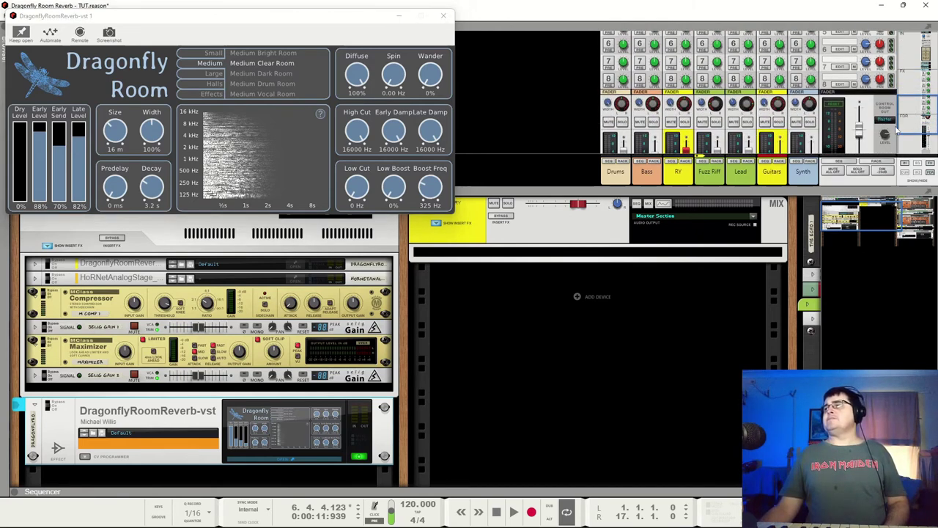
click(891, 128)
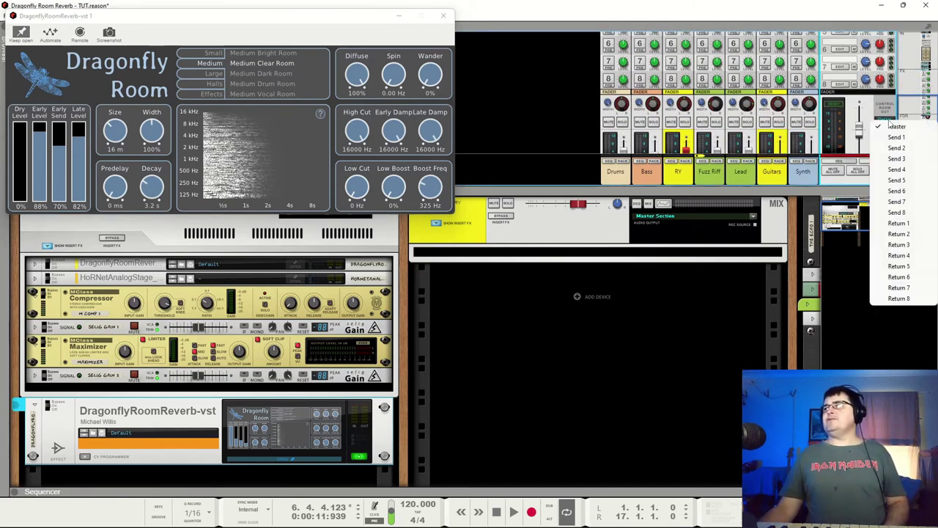
click(891, 223)
key(space)
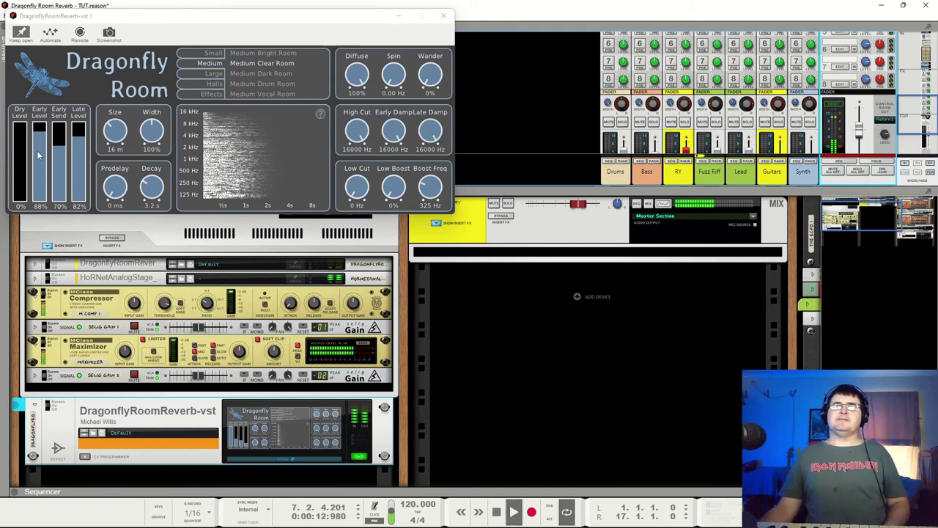
Audition Early and Late at 0% with Dry 100%, then compare on Master with the reverb bypassed
drag(38, 154, 38, 200)
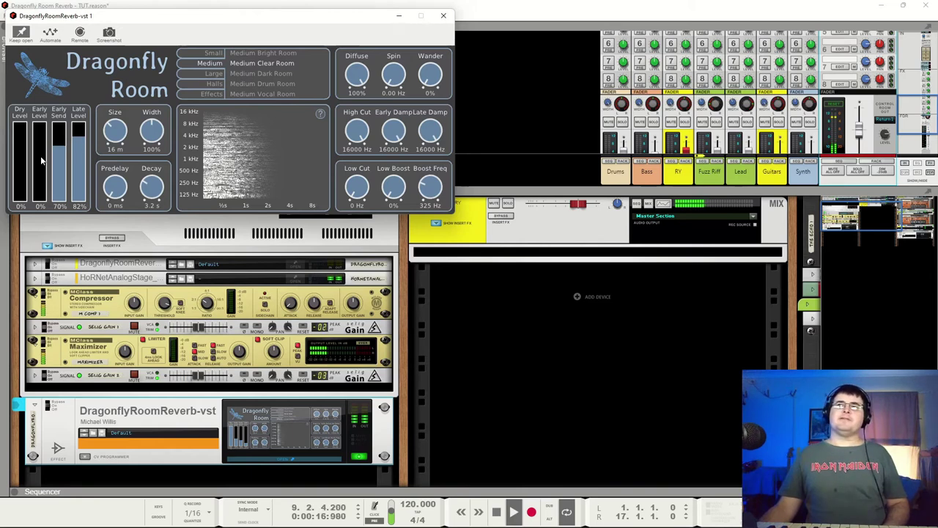
drag(27, 176, 28, 57)
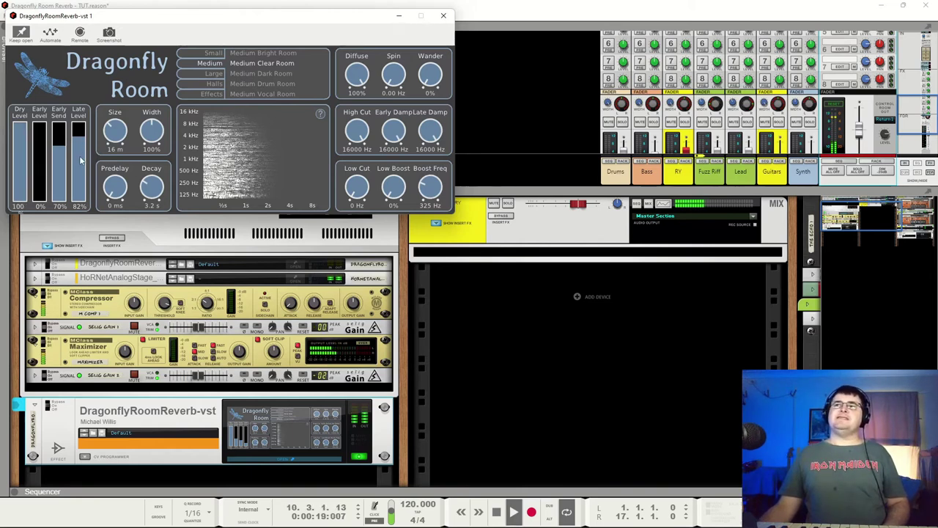
drag(79, 157, 79, 205)
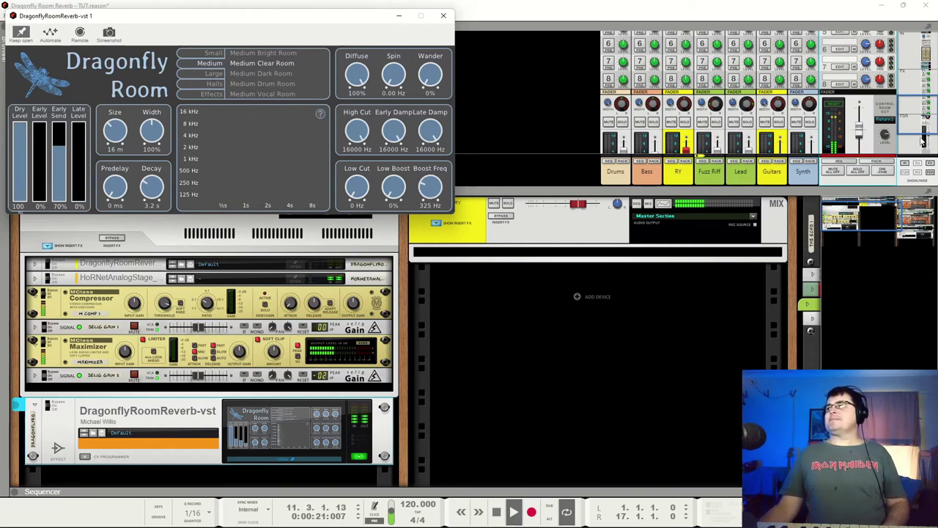
click(881, 120)
click(885, 125)
click(50, 405)
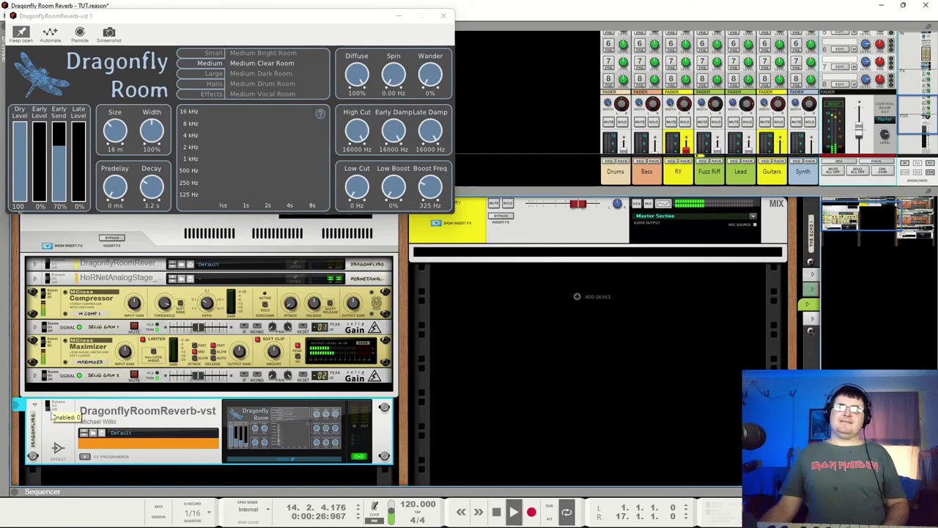
click(51, 406)
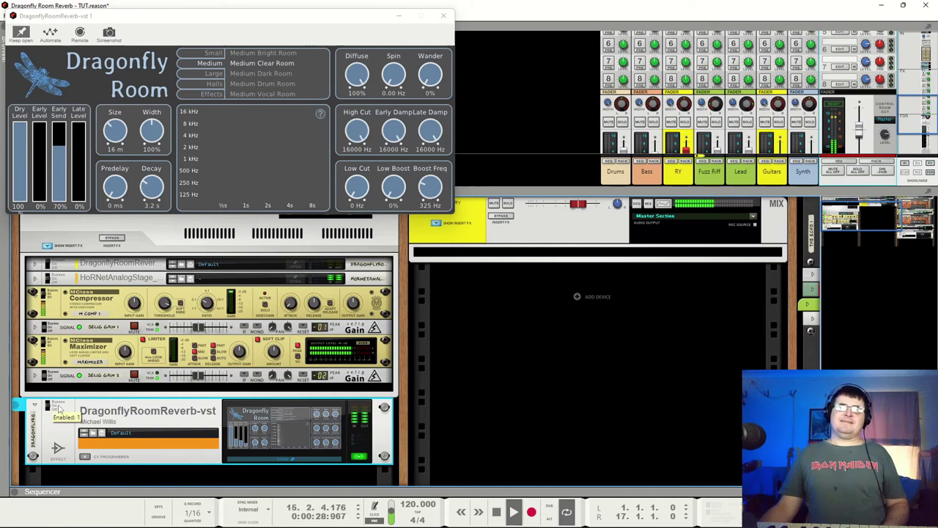
key(space)
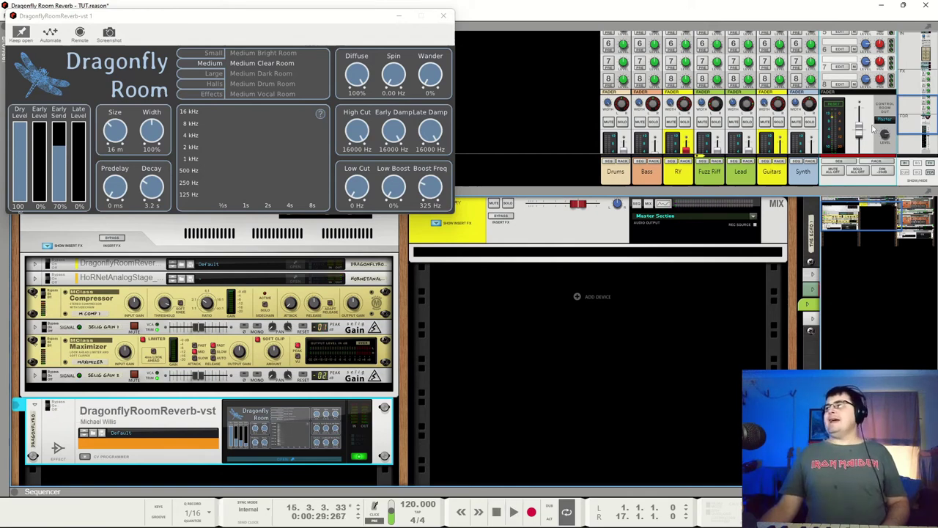
Monitoring Return 1 again, set Dry to 0%, bring Late Level back up, and Early Level to 60%
click(884, 124)
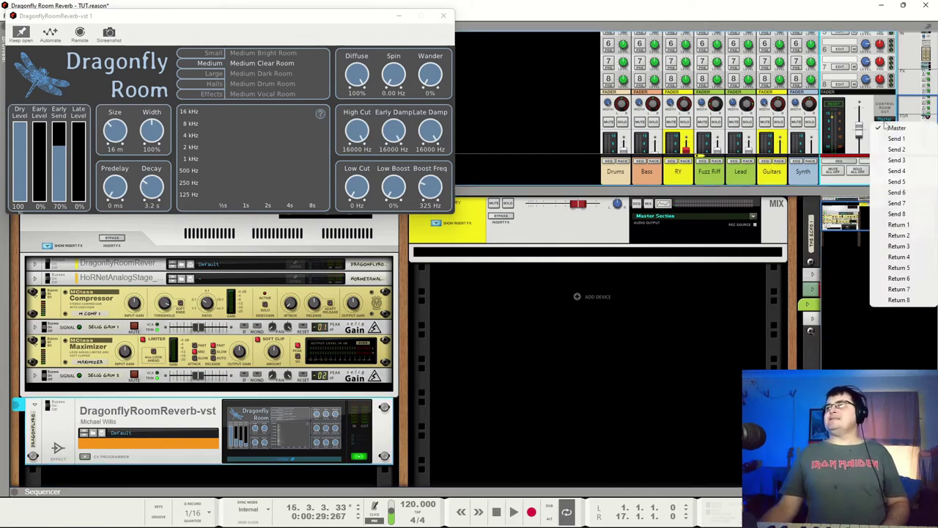
click(897, 226)
drag(26, 145, 21, 227)
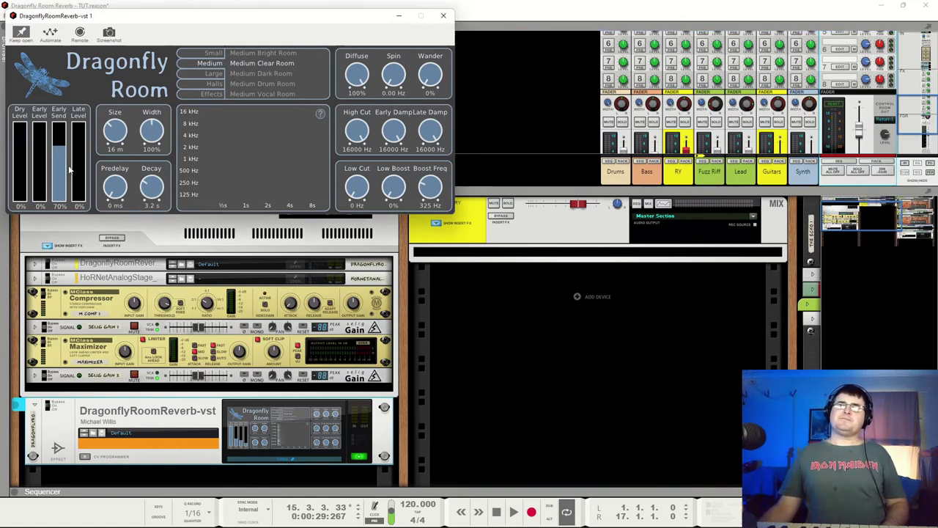
key(space)
click(43, 154)
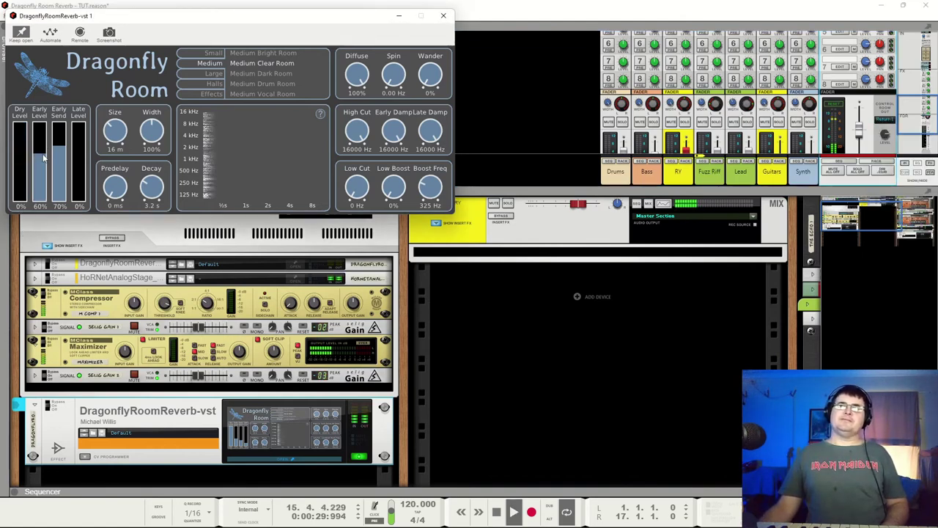
drag(79, 139, 77, 164)
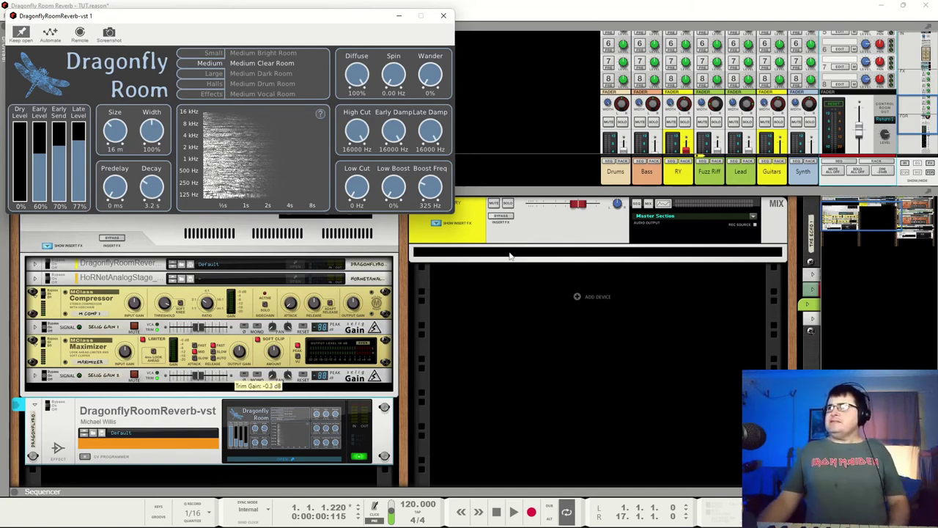
Play the song with the RY channel briefly soloed to hear its reverb, then unsolo it
click(918, 117)
drag(918, 117, 921, 96)
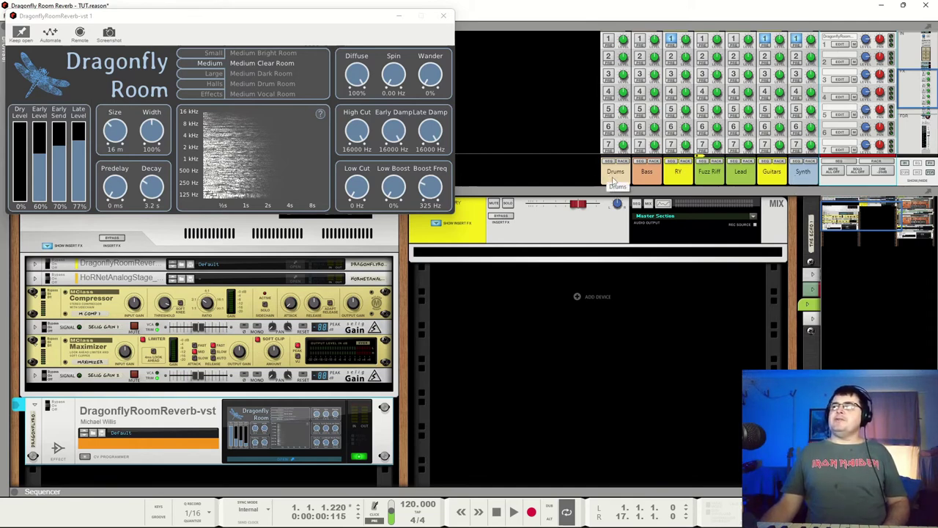
drag(910, 95, 917, 167)
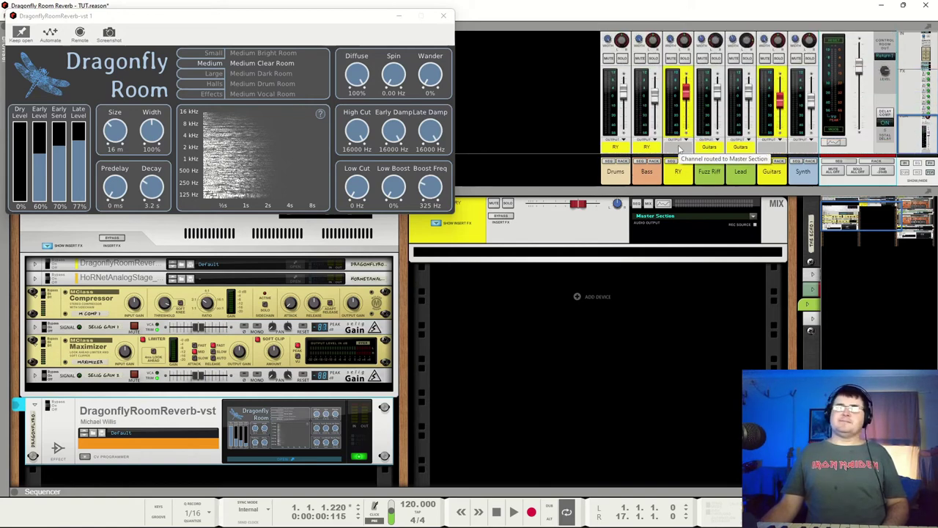
key(space)
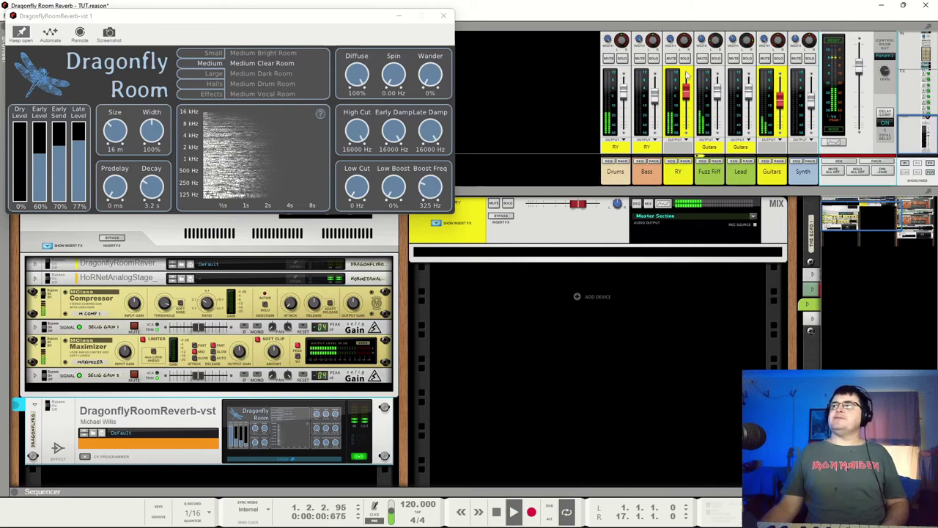
click(684, 59)
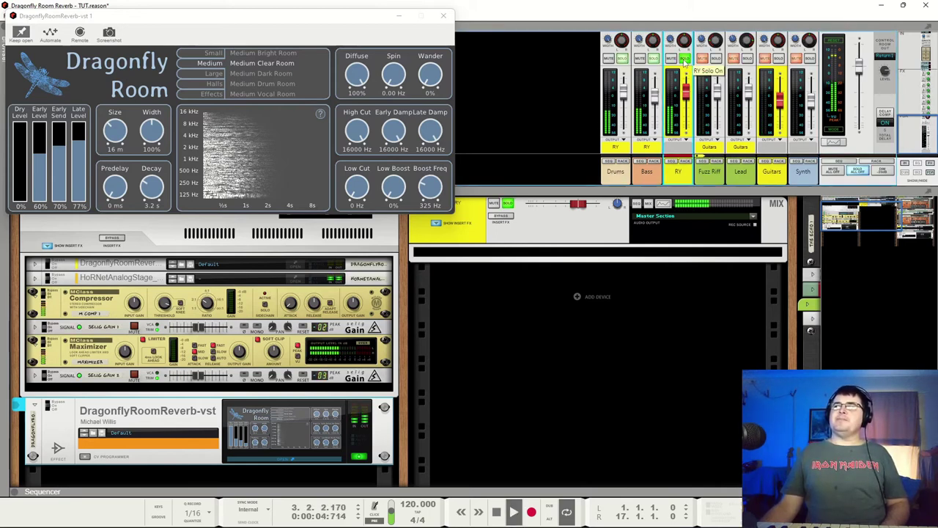
click(684, 58)
scroll(652, 73, up, 5)
click(608, 67)
click(639, 68)
click(671, 68)
scroll(687, 97, down, 5)
key(space)
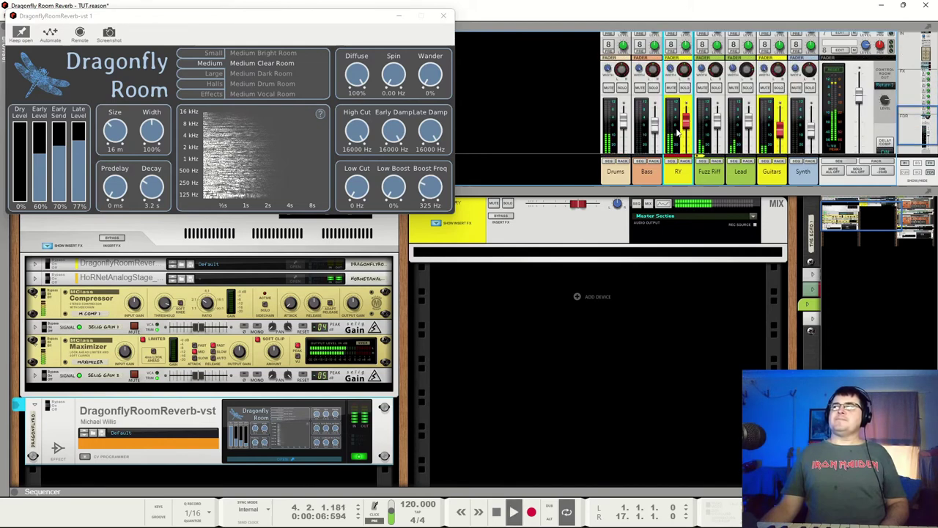
click(671, 88)
click(672, 88)
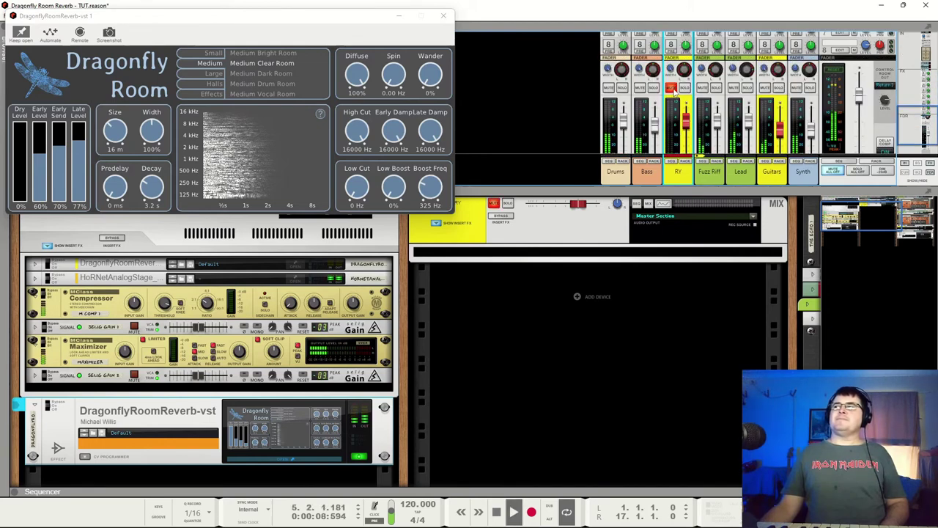
click(671, 88)
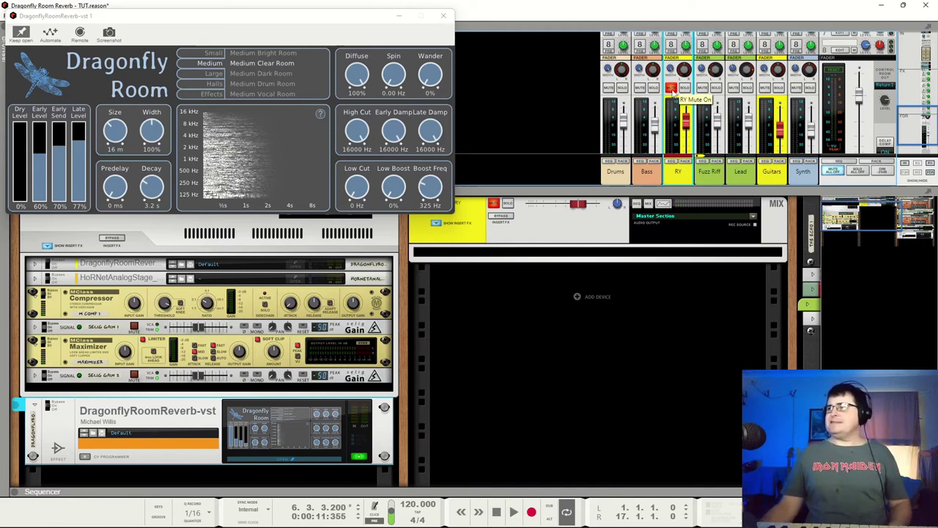
click(671, 88)
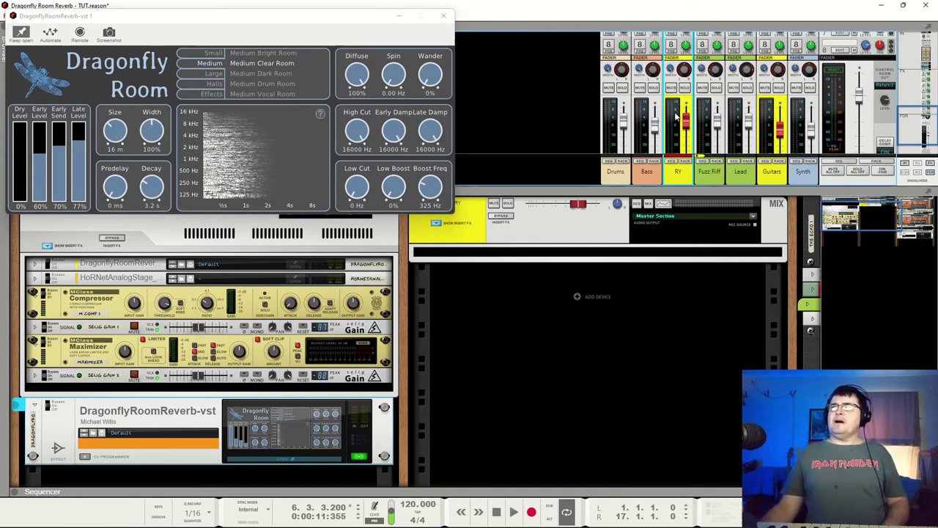
scroll(685, 114, up, 3)
scroll(668, 103, up, 2)
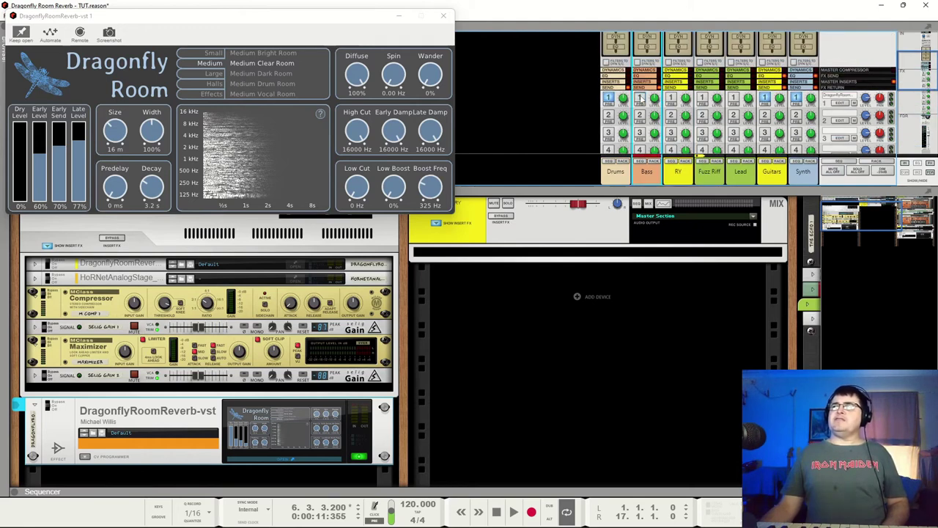
scroll(671, 121, down, 5)
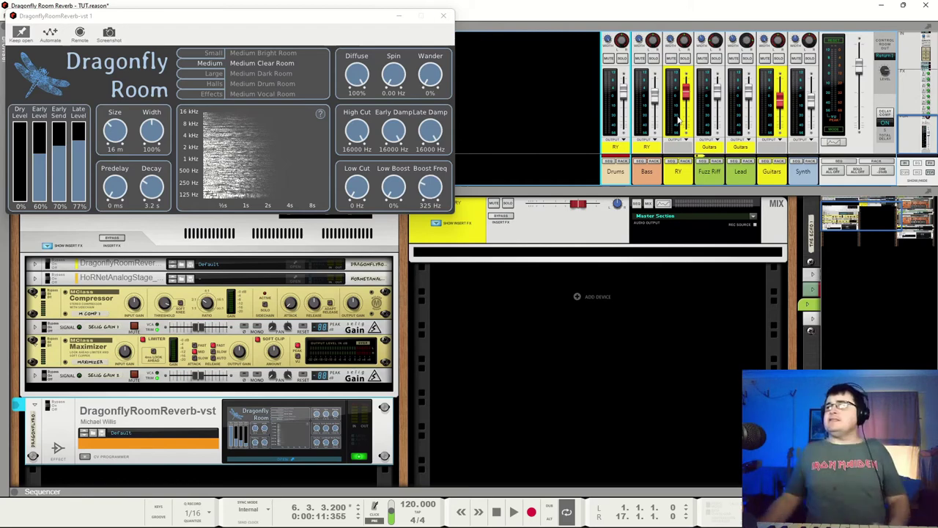
scroll(681, 131, up, 3)
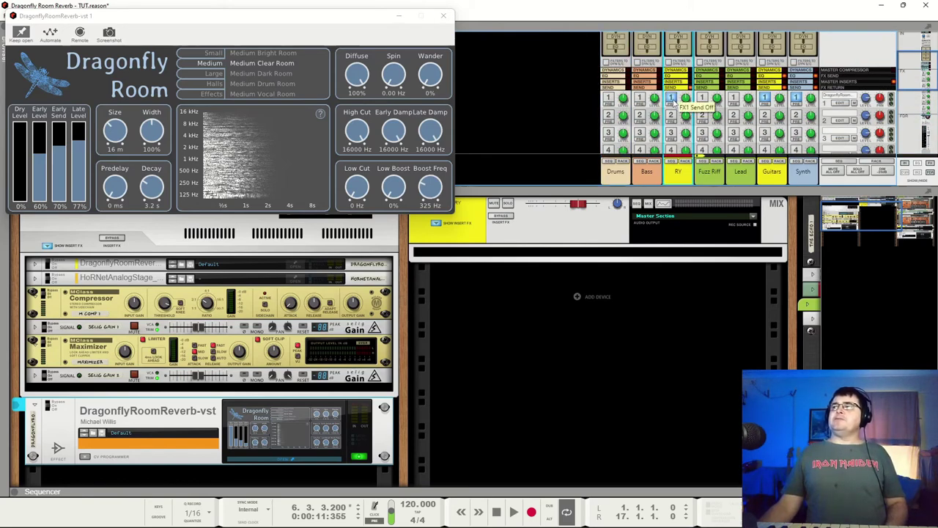
scroll(681, 124, down, 1)
scroll(680, 123, down, 3)
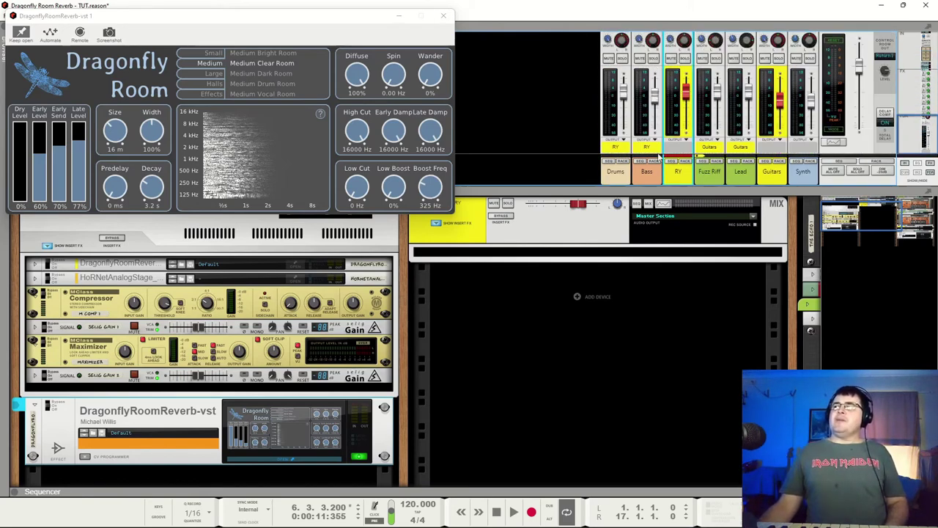
key(space)
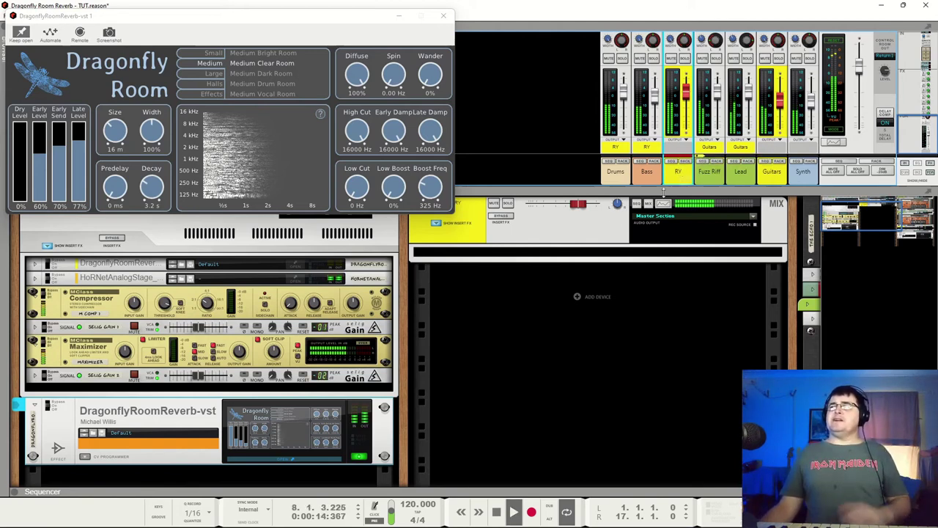
scroll(685, 145, up, 5)
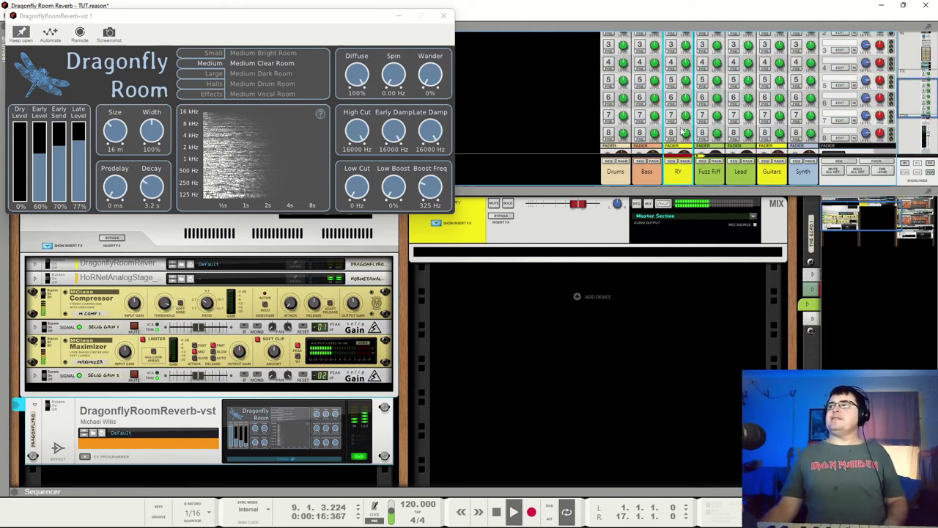
scroll(683, 144, up, 2)
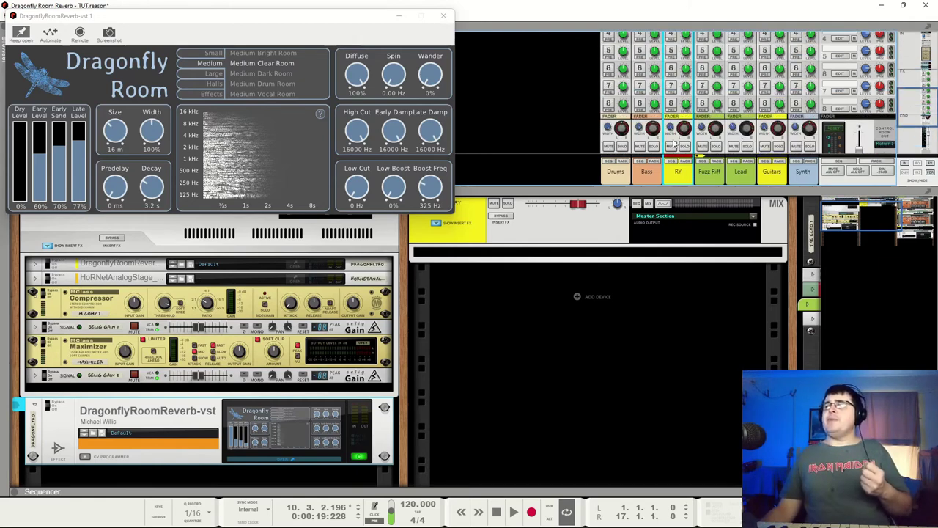
scroll(622, 101, up, 1)
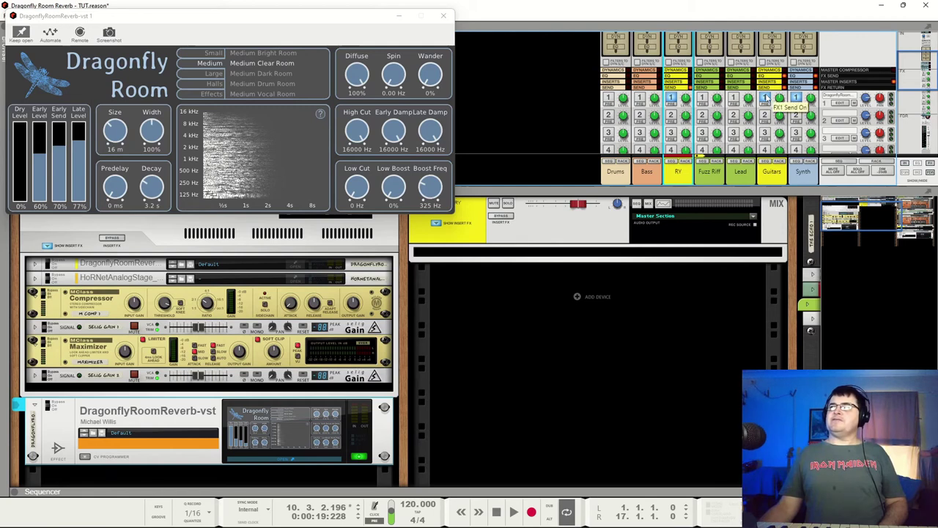
Enable the Synth channel's FX1 send to the reverb
click(796, 98)
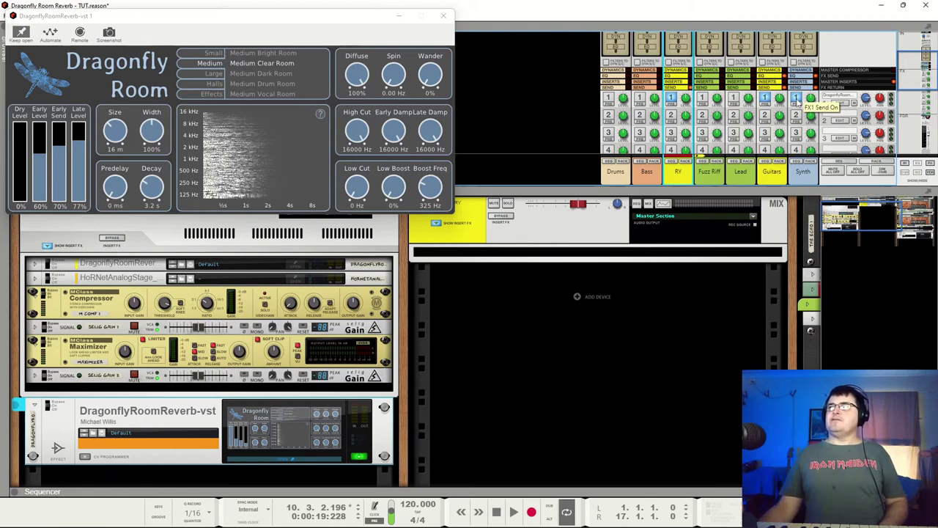
scroll(796, 102, down, 5)
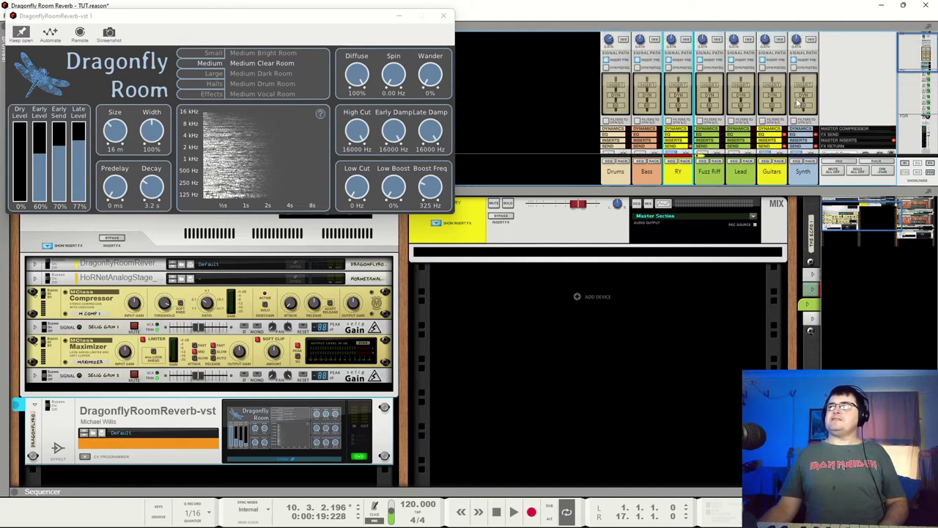
scroll(796, 103, down, 5)
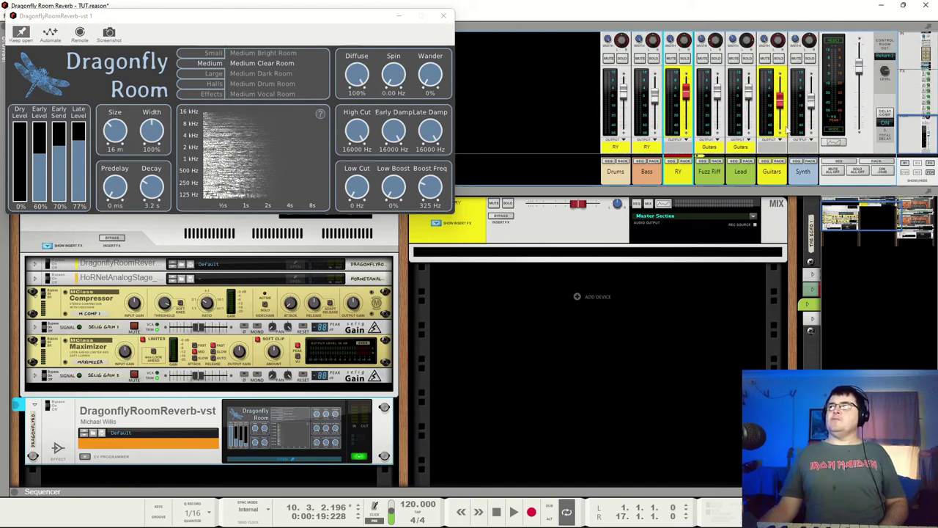
drag(920, 133, 930, 87)
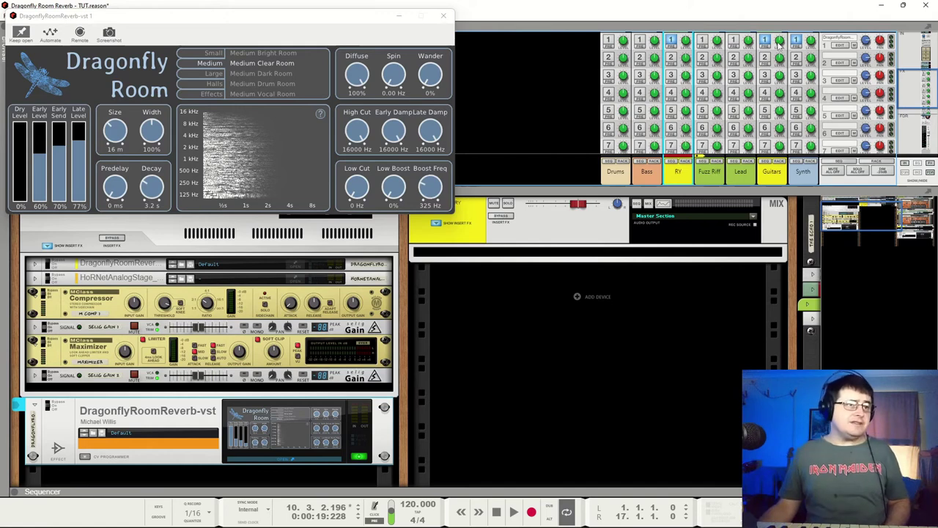
Set the Lead and Synth FX1 send levels to -12.04 dB
mouse_move(780, 46)
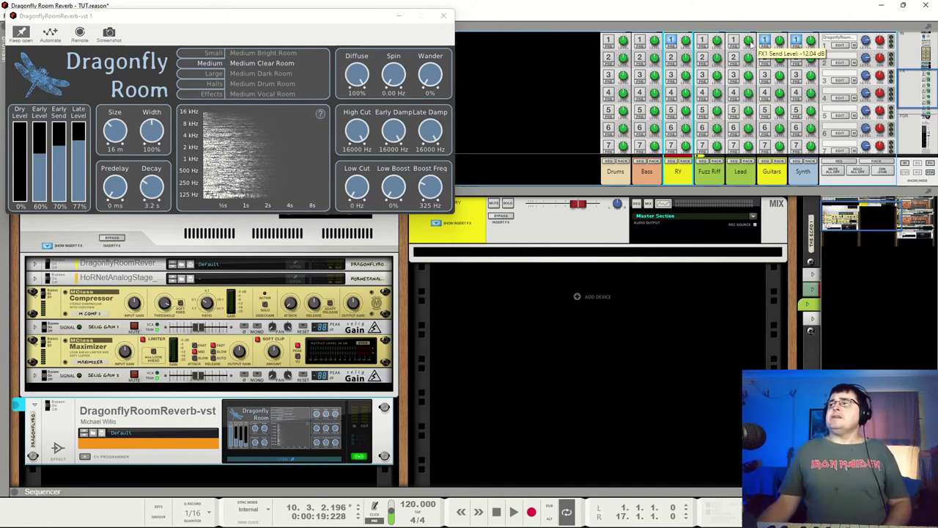
click(749, 45)
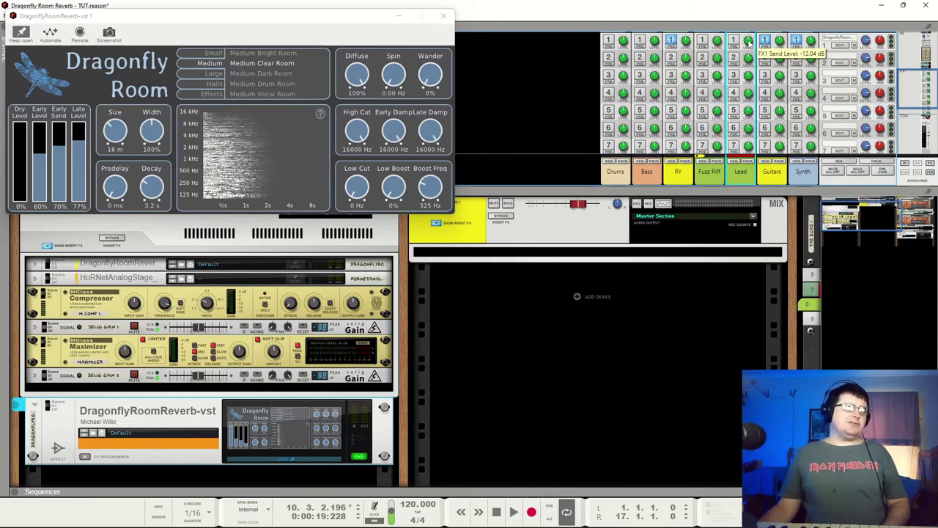
drag(749, 46, 768, 7)
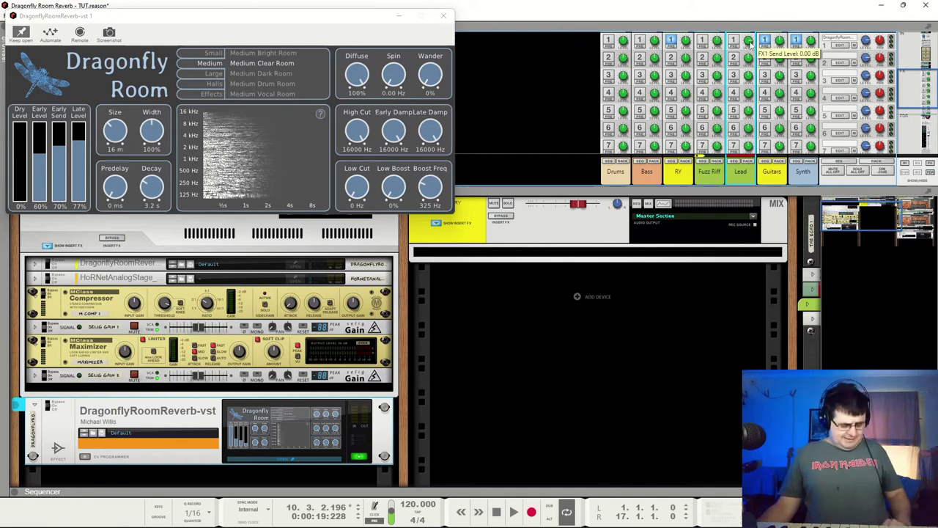
drag(749, 44, 750, 45)
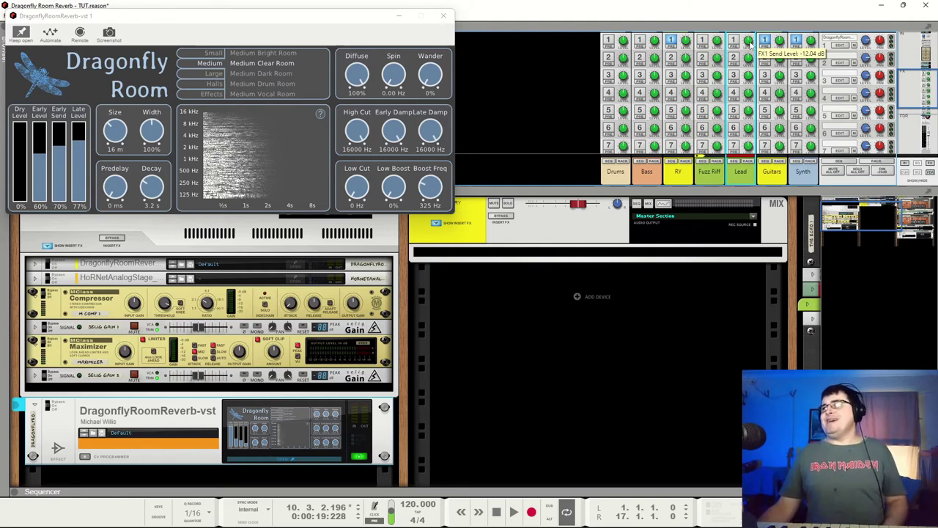
click(813, 43)
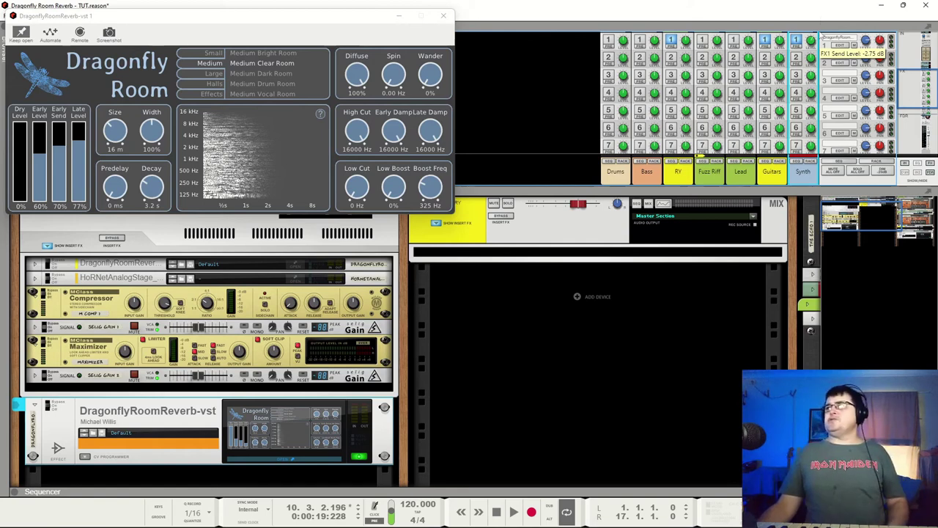
drag(821, 37, 819, 45)
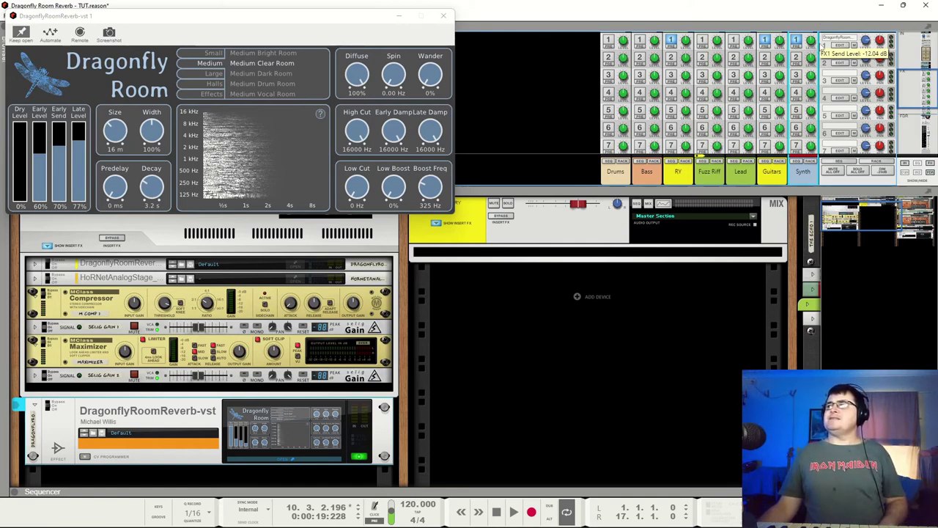
drag(822, 41, 822, 32)
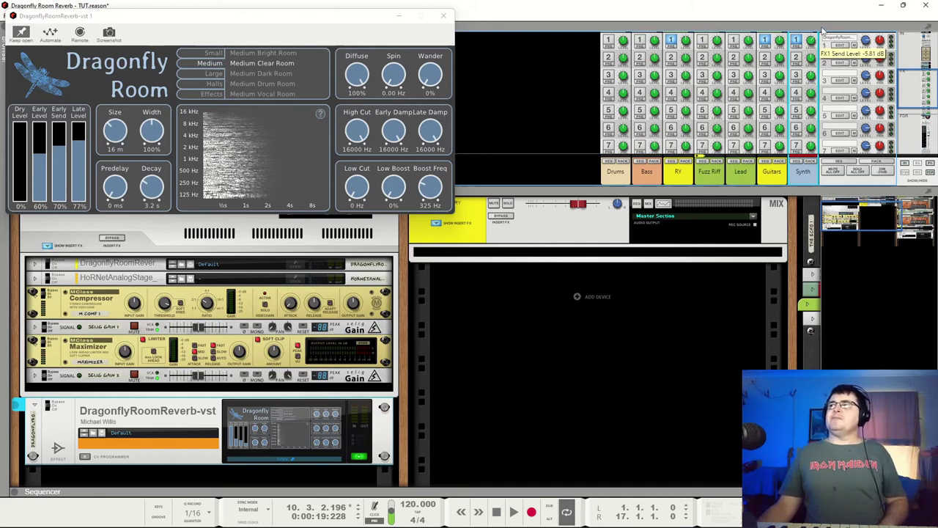
scroll(810, 44, down, 3)
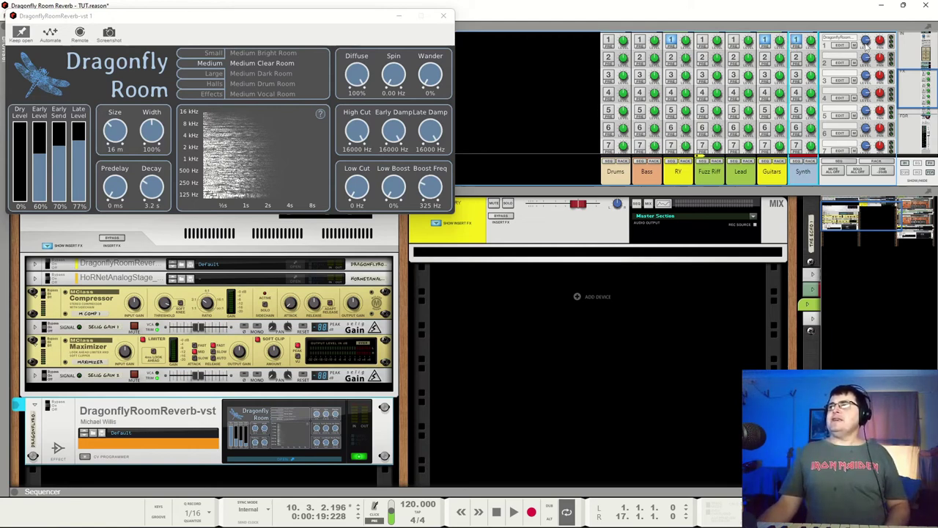
key(space)
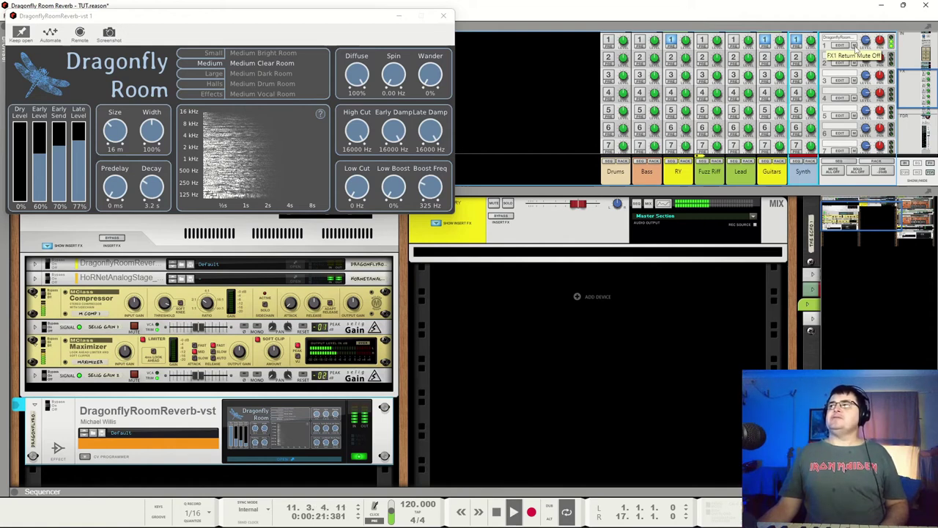
click(854, 45)
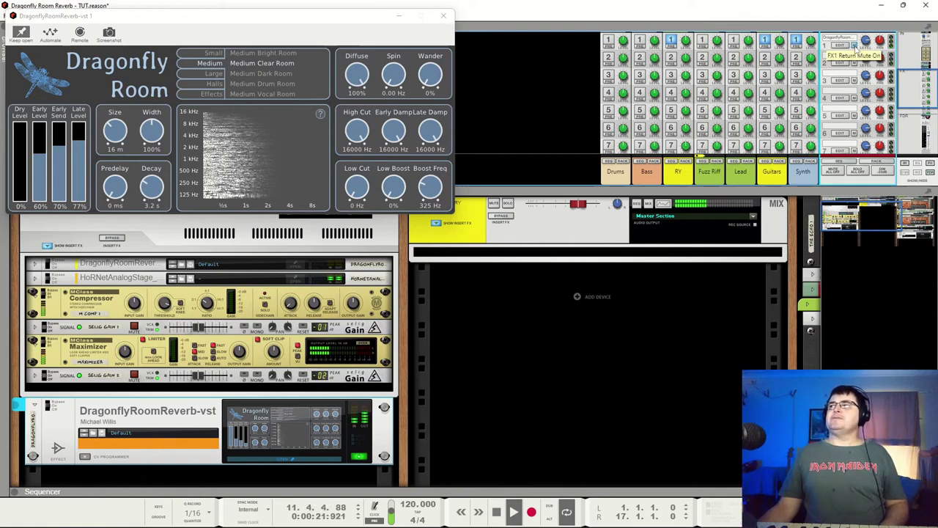
click(919, 130)
click(885, 56)
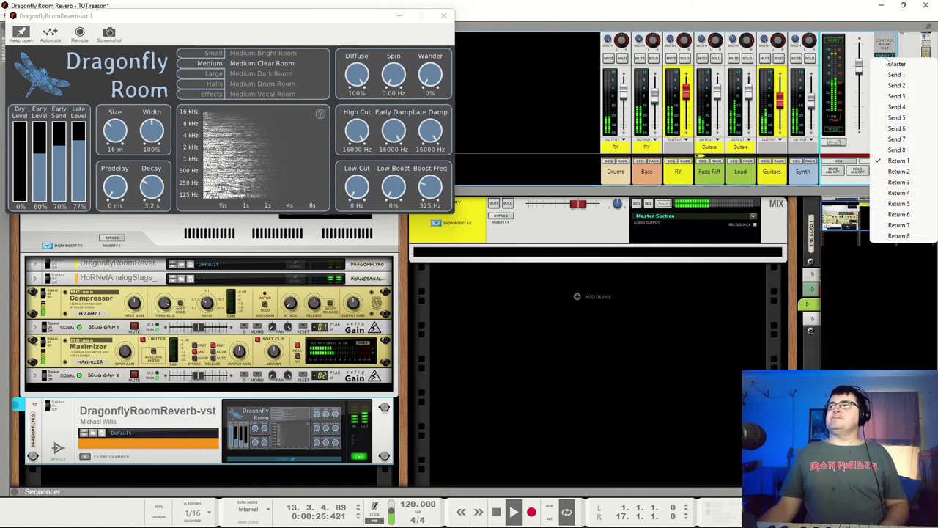
click(898, 65)
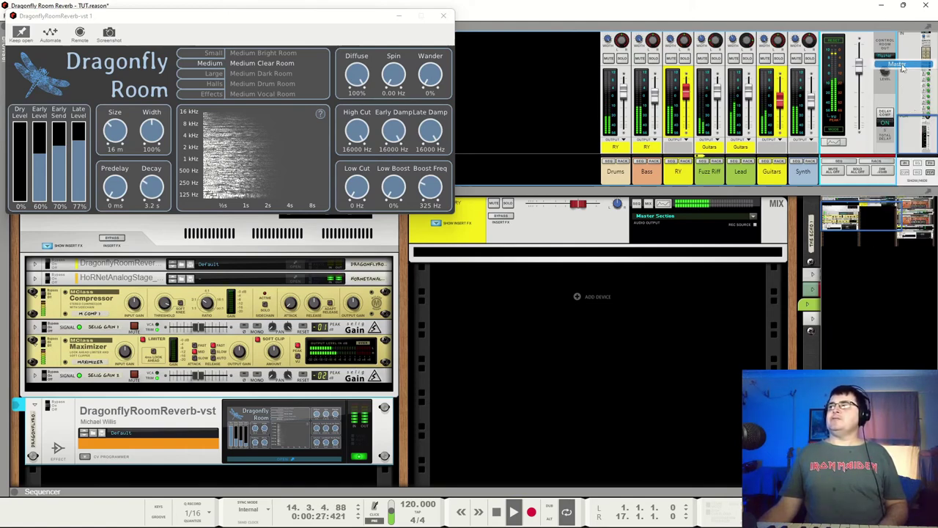
drag(924, 137, 935, 85)
click(854, 71)
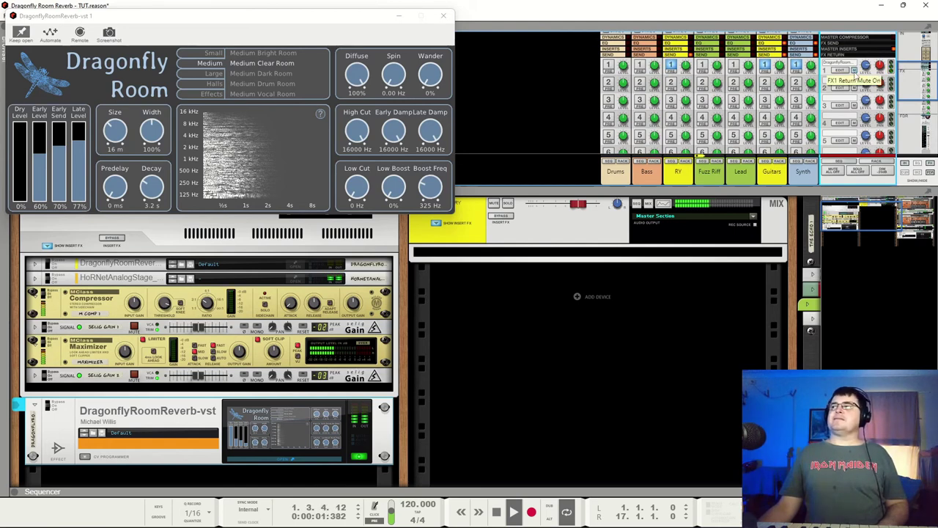
click(855, 70)
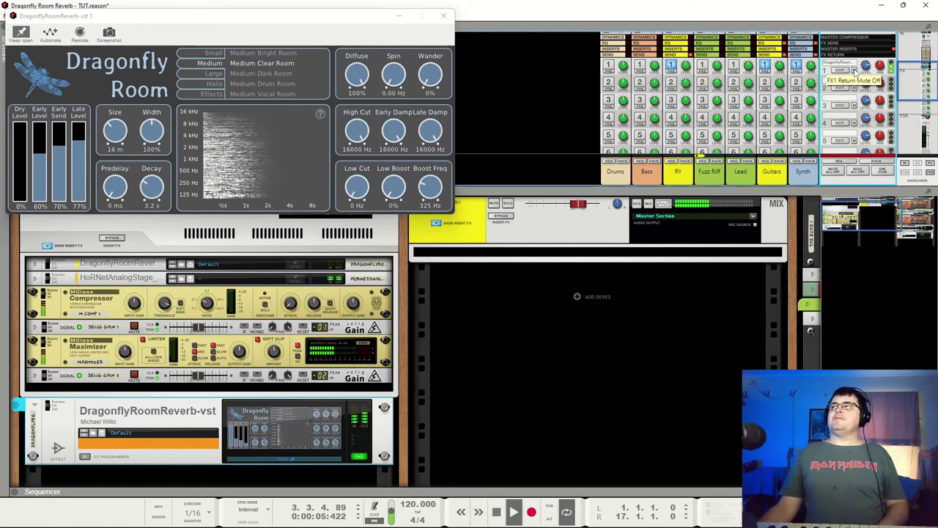
click(854, 70)
Push Late Level to 88% and Early Level to 67%, play, and trim the RY FX1 send to about -13.3 dB
click(81, 136)
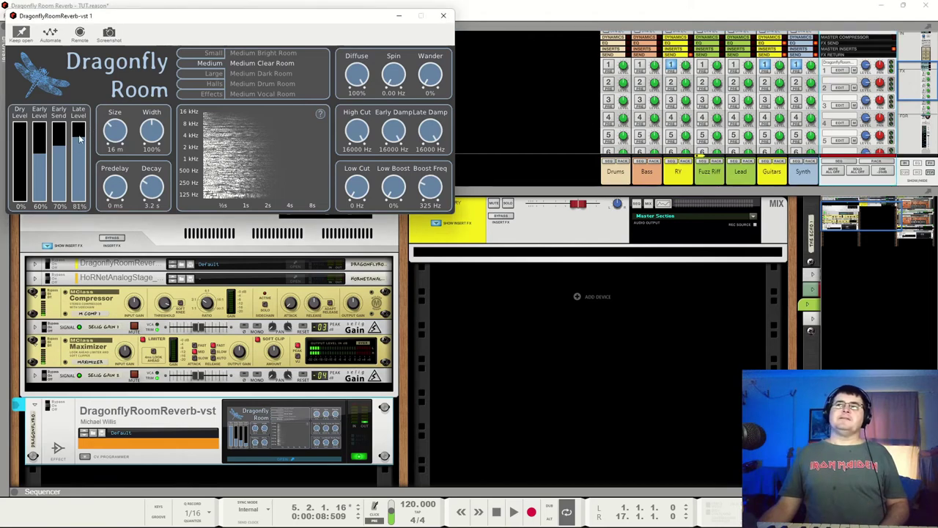
drag(80, 135, 42, 163)
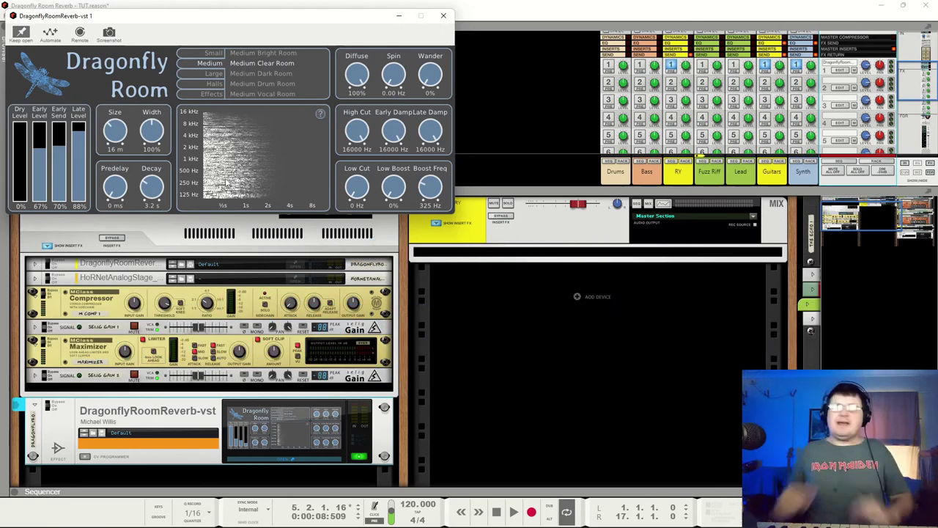
key(space)
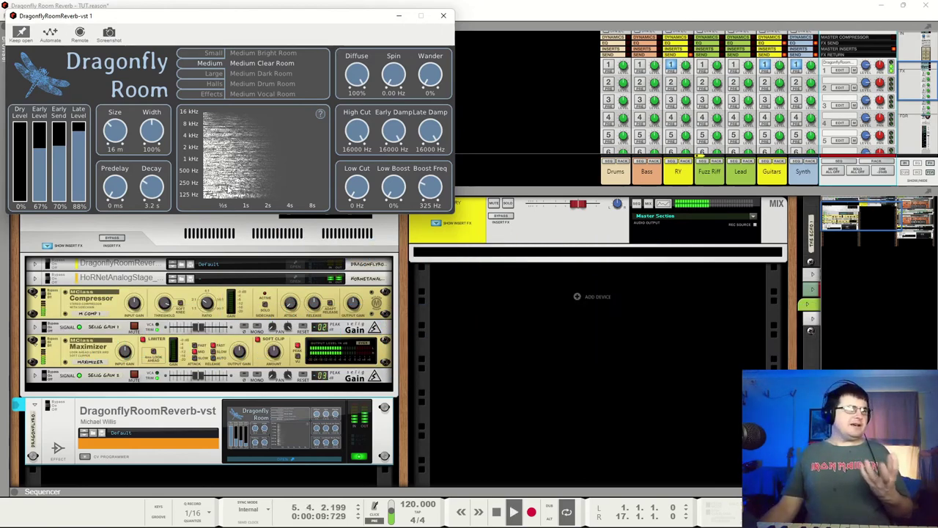
click(686, 70)
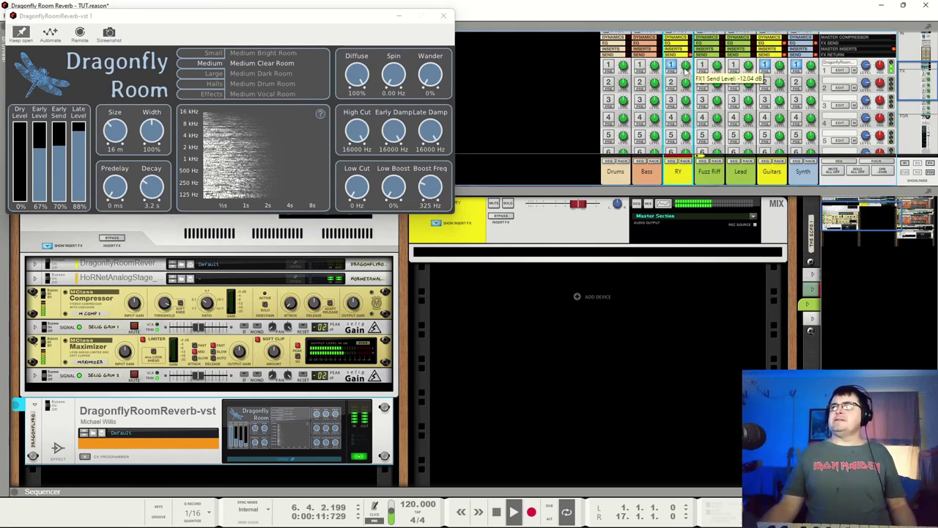
drag(685, 71, 686, 72)
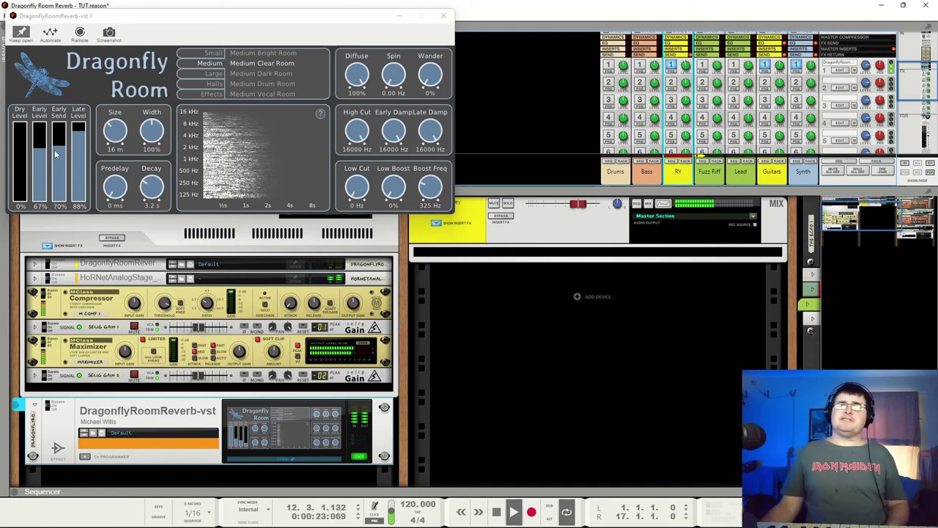
Nudge the Early Level to 69% and set the reverb predelay to 14 ms
drag(39, 150, 79, 130)
drag(115, 196, 118, 183)
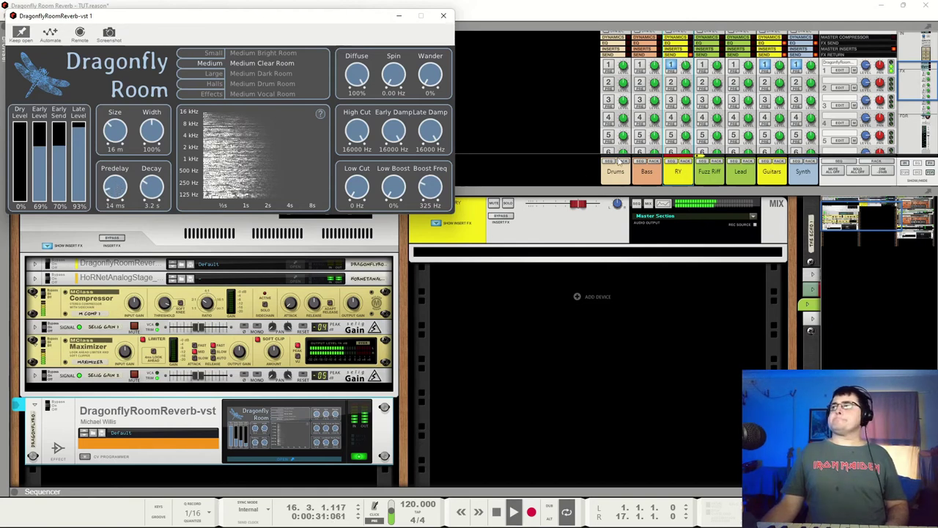
click(51, 401)
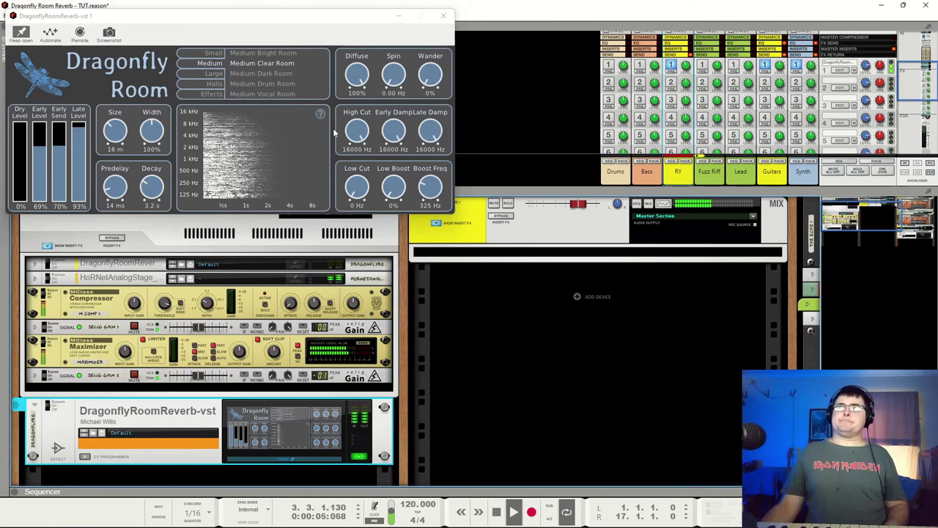
Lower High Cut to 11950 Hz and both dampings, set Low Cut 41 Hz, Diffuse 14%, Spin 1.97 Hz
drag(357, 134, 396, 165)
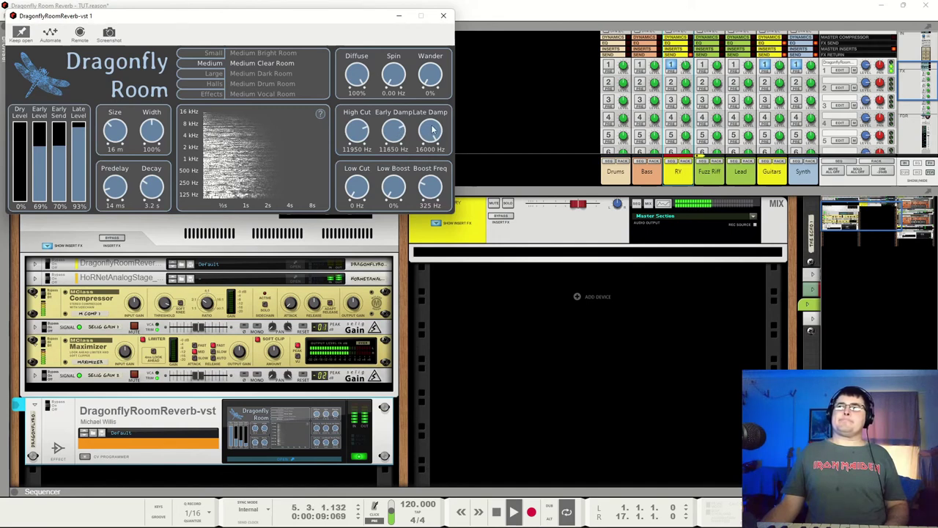
drag(435, 130, 425, 172)
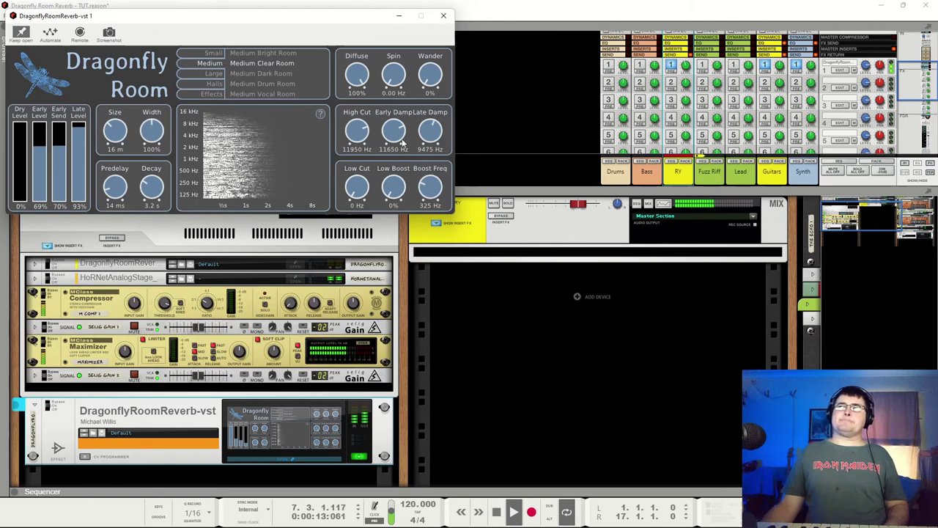
drag(365, 205, 402, 185)
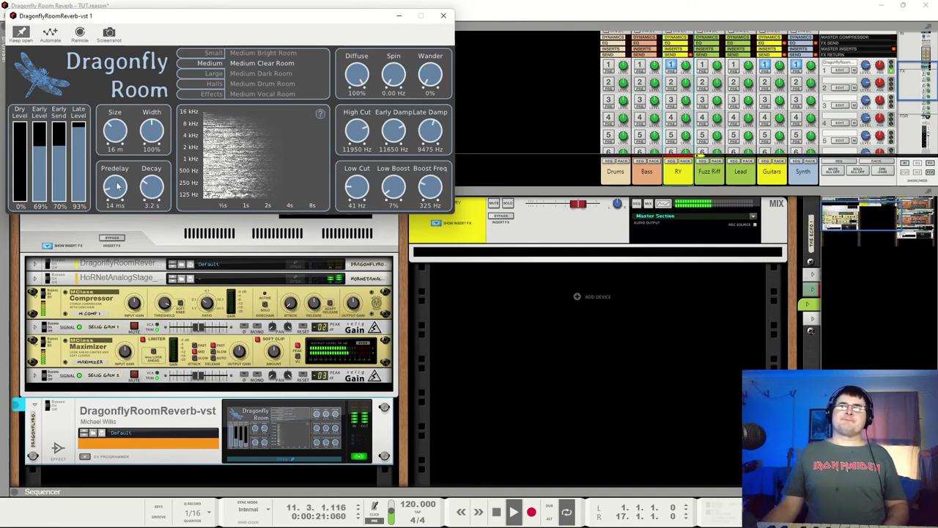
drag(363, 81, 359, 126)
drag(365, 73, 402, 67)
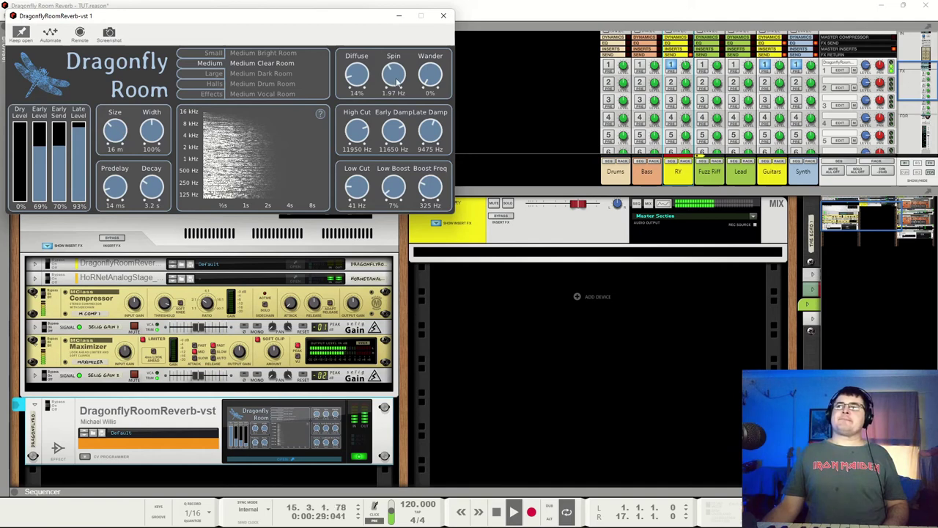
Set Wander to 40%, A/B the reverb device, and monitor Return 1 alone during playback
drag(430, 83, 431, 63)
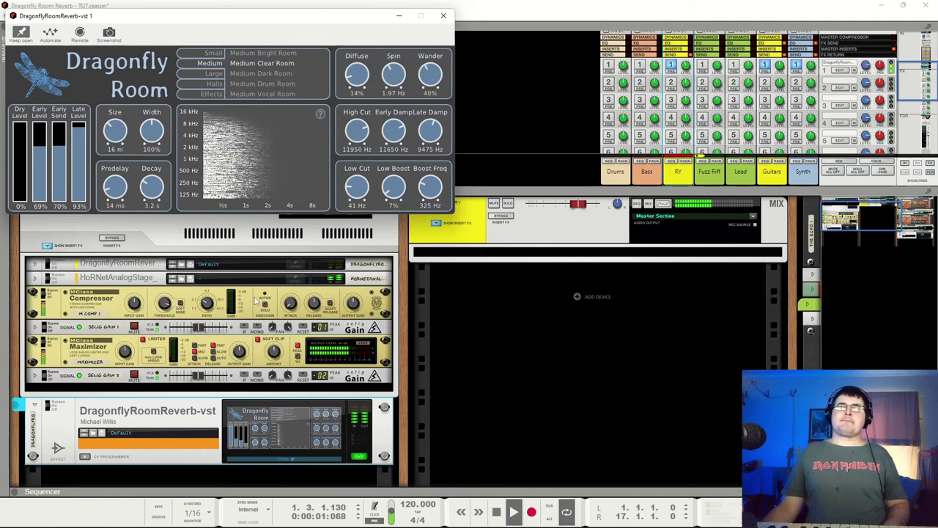
click(50, 408)
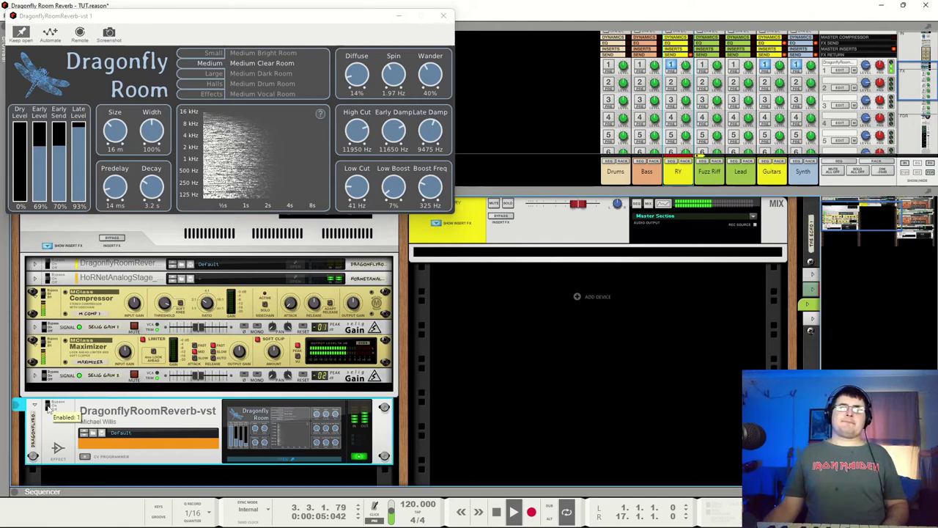
click(50, 405)
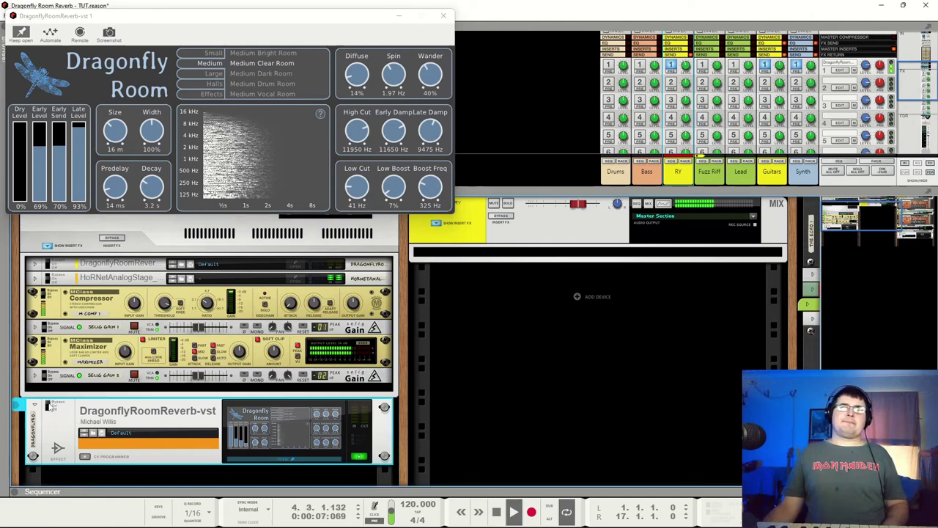
click(915, 140)
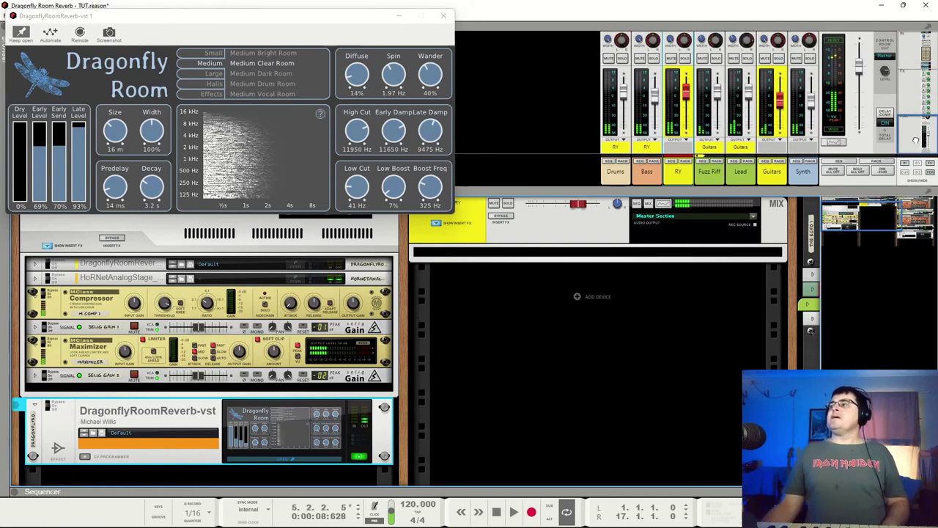
click(885, 56)
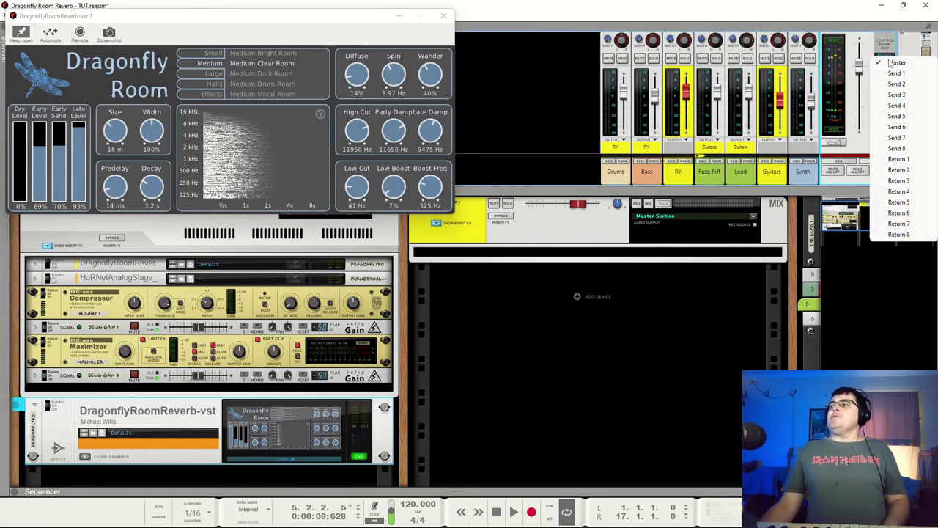
click(898, 159)
key(space)
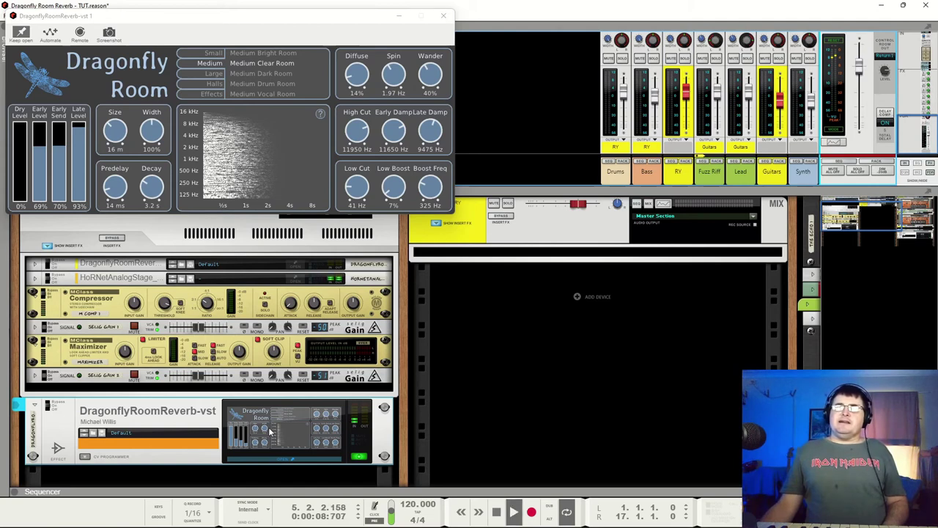
Try Dry at maximum and return it to 0%, then raise Late to 100 and Early Level to 80%
click(23, 126)
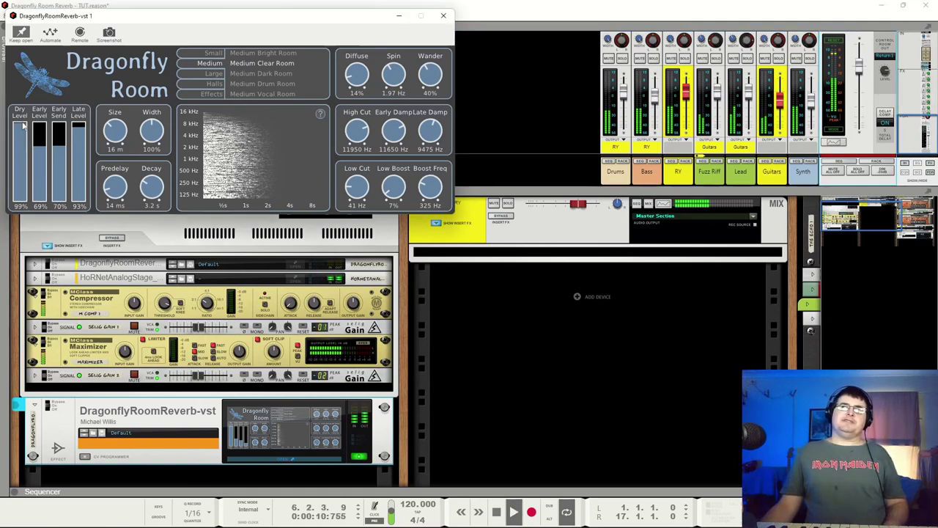
click(23, 122)
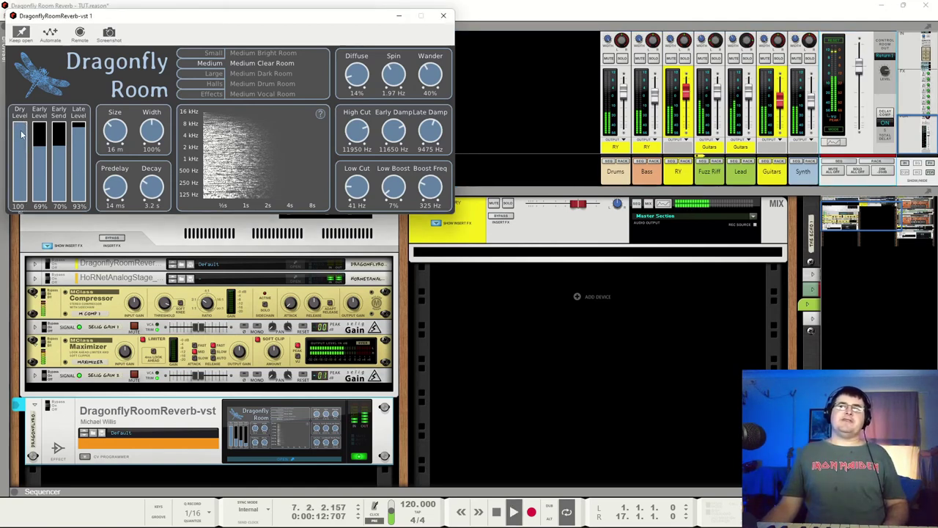
click(21, 132)
drag(21, 133, 21, 208)
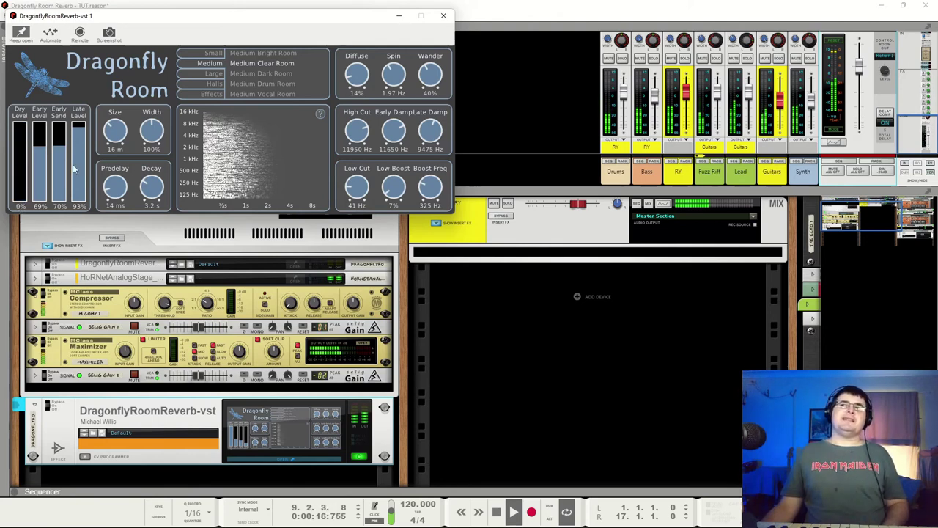
click(77, 122)
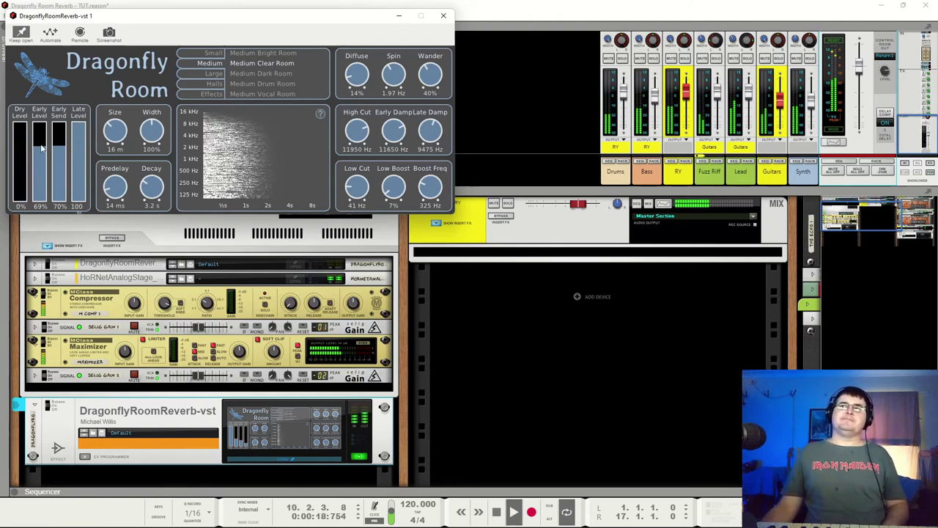
drag(42, 148, 59, 138)
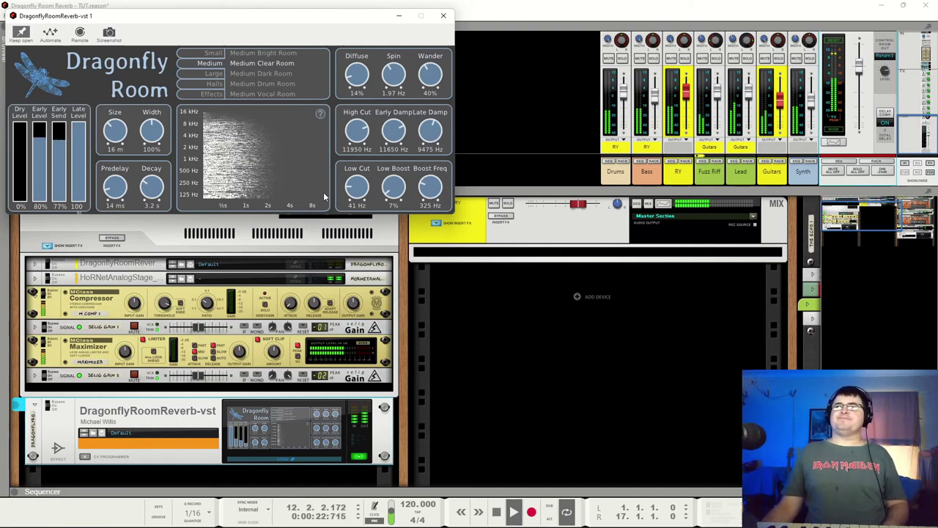
Switch control-room monitoring back to Master and lower the FX1 return level to -4.86 dB
click(889, 58)
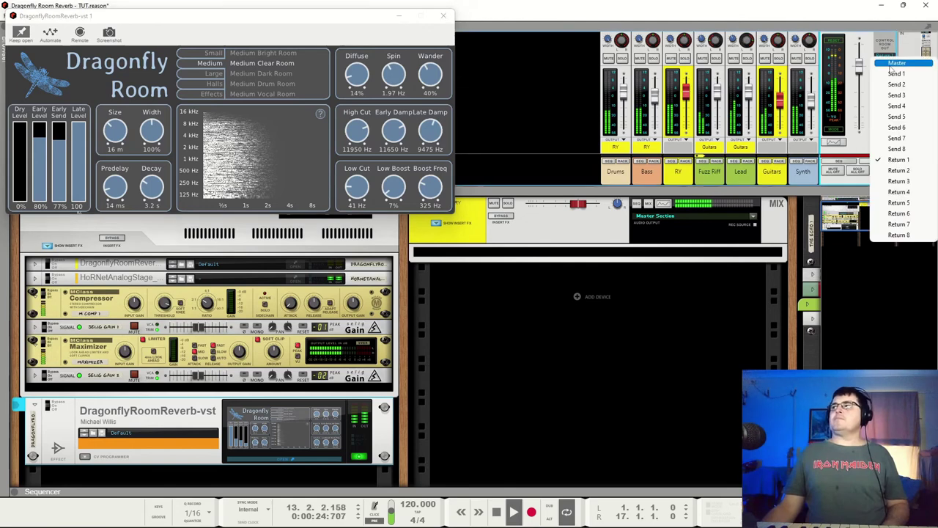
click(893, 65)
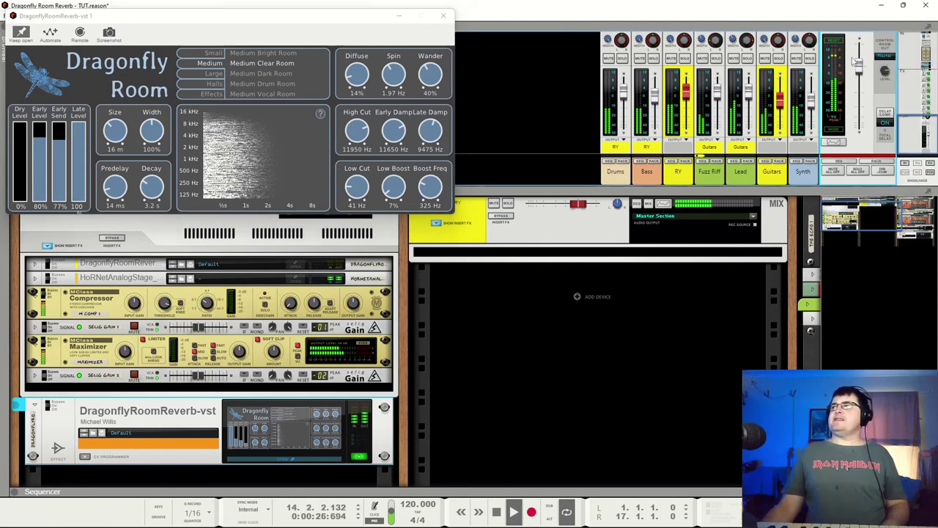
scroll(861, 73, up, 1)
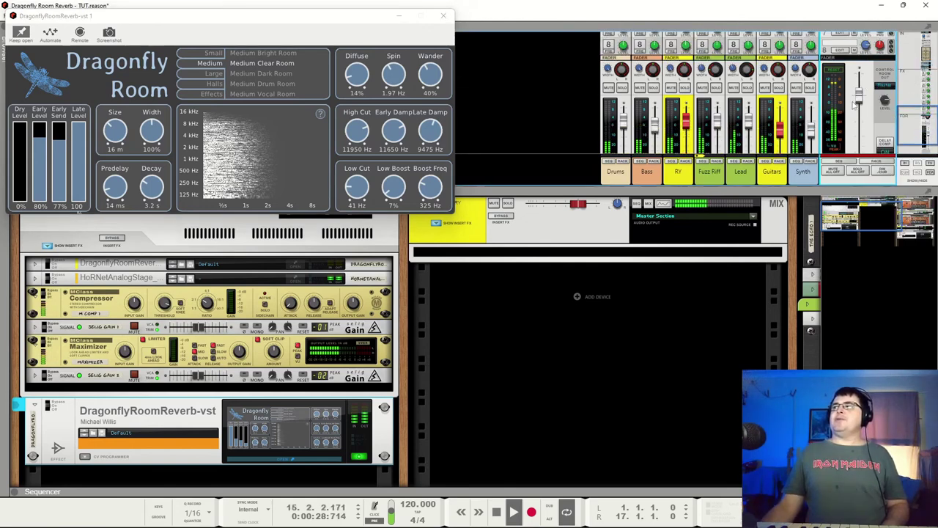
scroll(854, 105, up, 4)
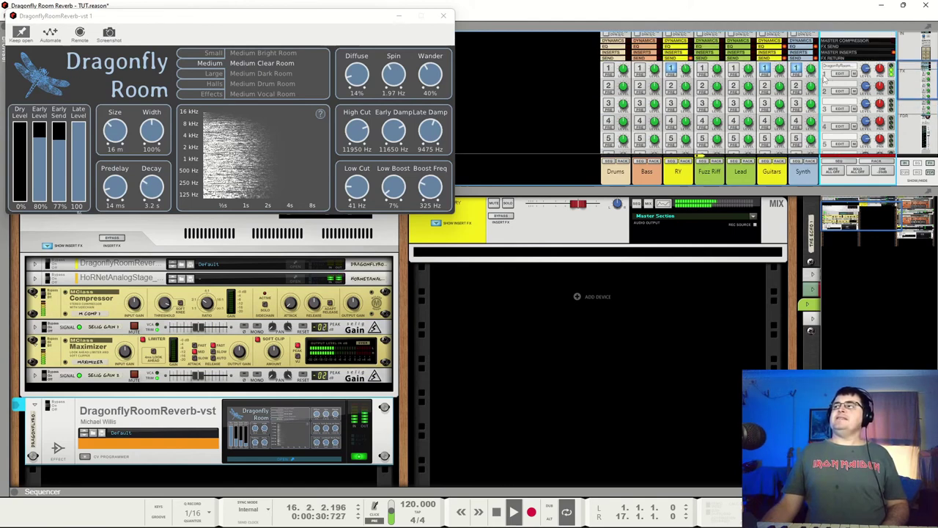
scroll(915, 82, down, 3)
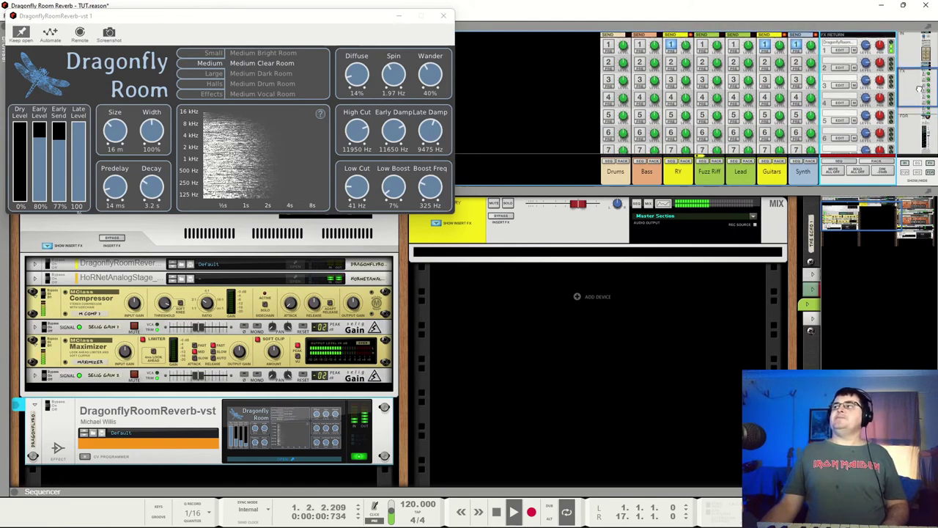
mouse_move(867, 45)
mouse_down()
mouse_move(868, 67)
mouse_move(866, 46)
mouse_up()
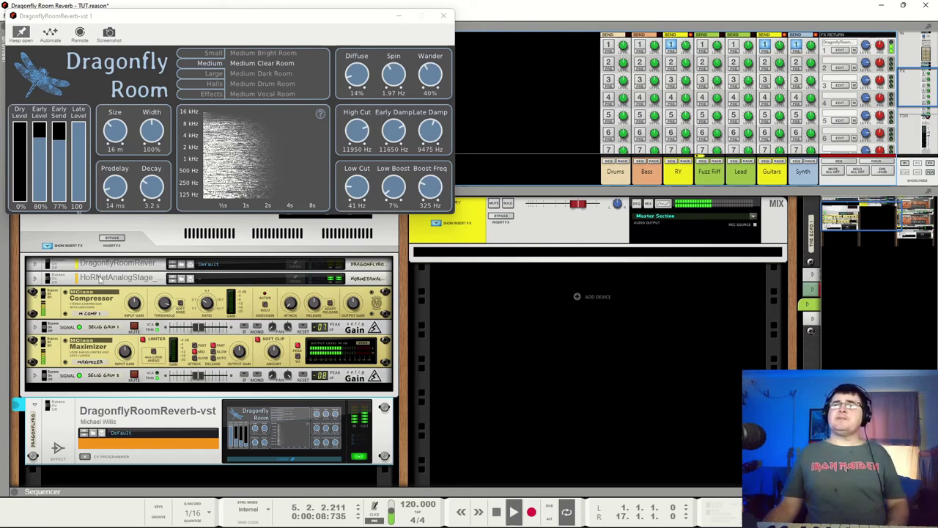
click(50, 406)
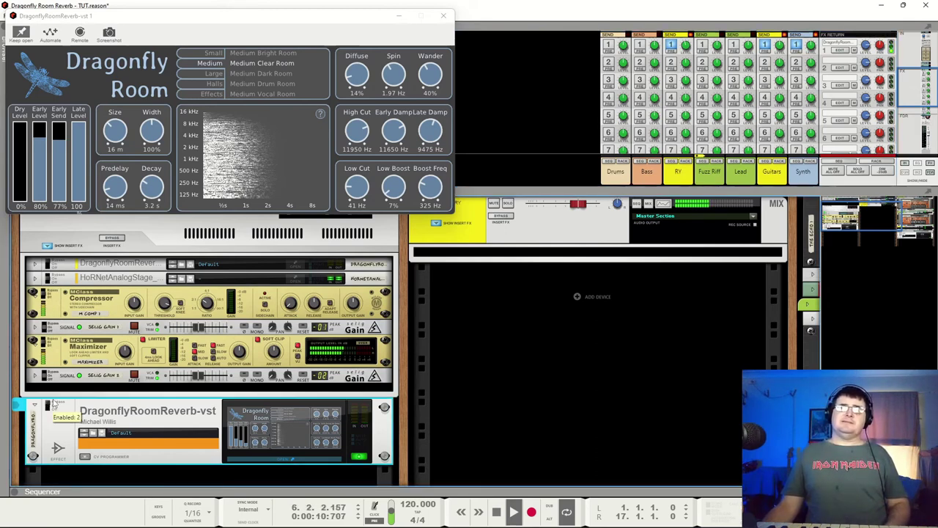
click(53, 403)
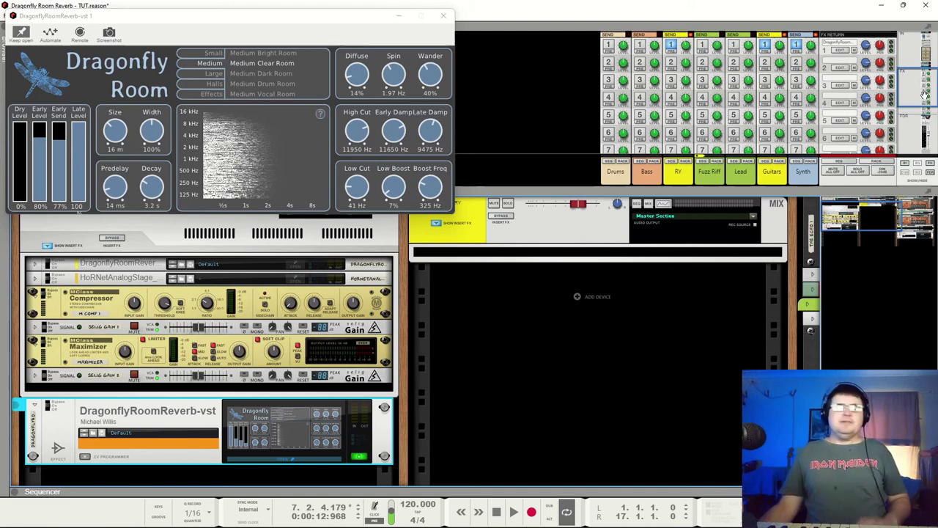
Play the song with the Dragonfly reverb bypassed, then move the rack to the Fuzz Riff and Lead Echo delays
key(space)
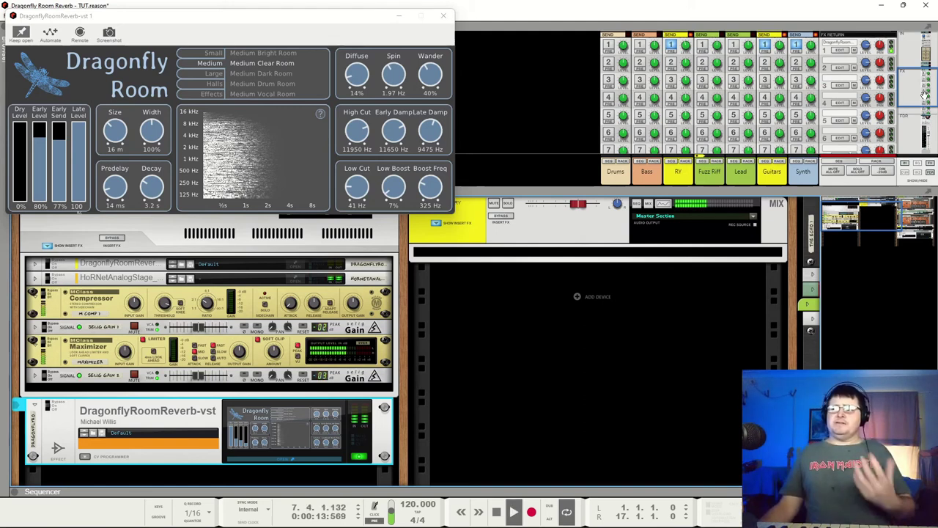
click(56, 405)
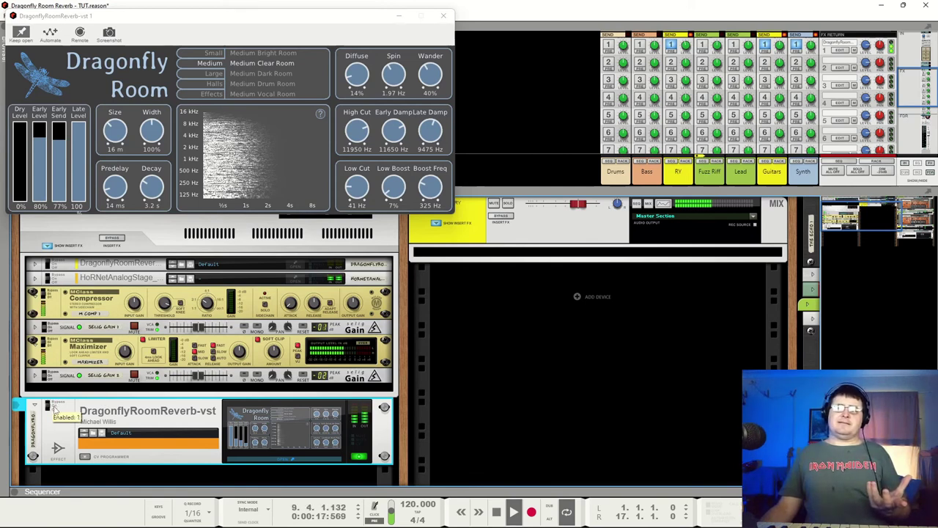
scroll(922, 128, down, 5)
scroll(930, 125, up, 5)
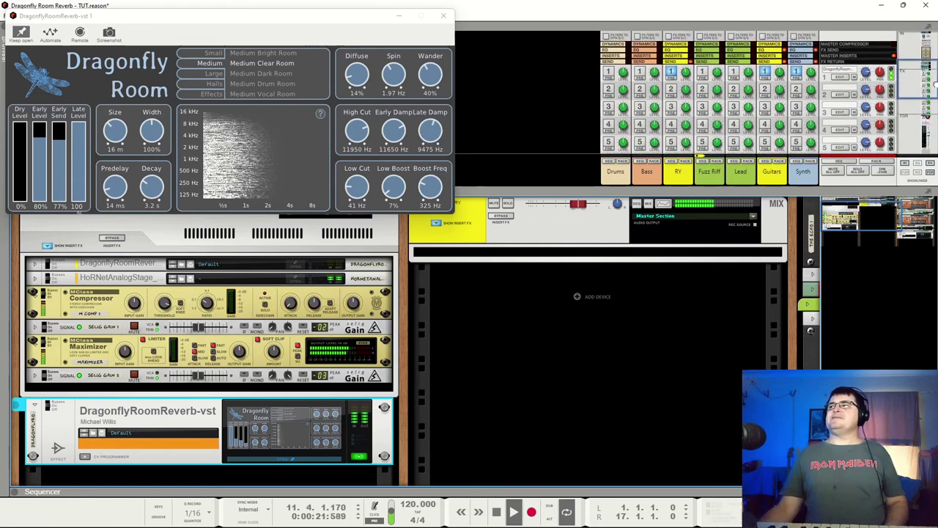
drag(844, 216, 870, 205)
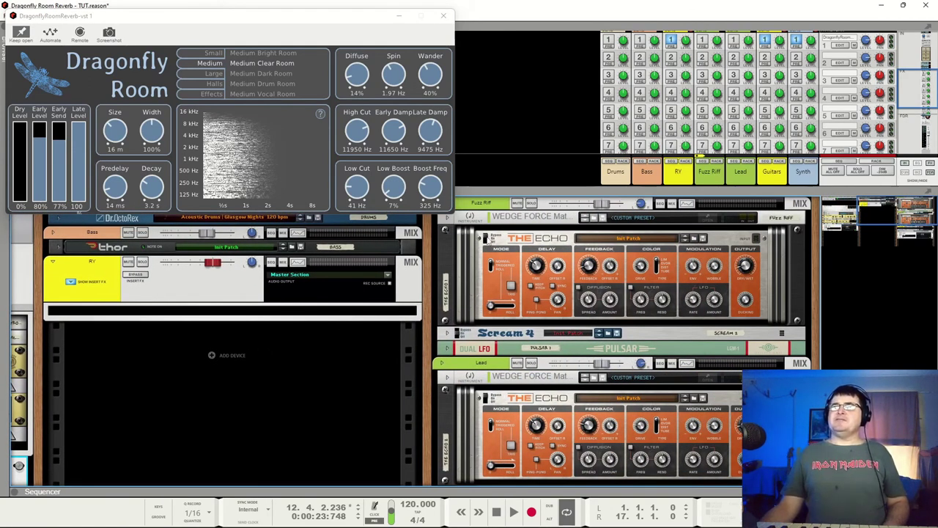
Solo Fuzz Riff and A/B its Echo delay on and off, with the FX1 Return muted and unmuted
click(487, 237)
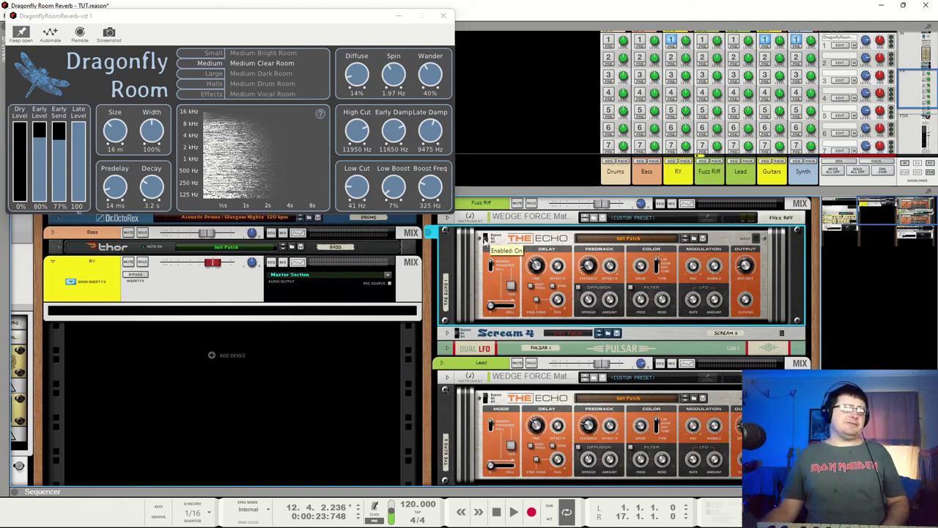
click(518, 204)
click(487, 237)
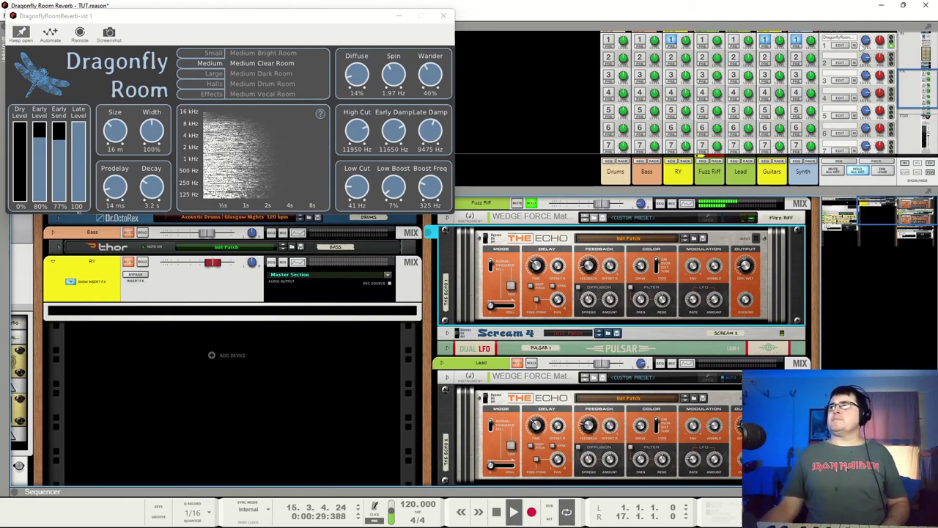
click(854, 46)
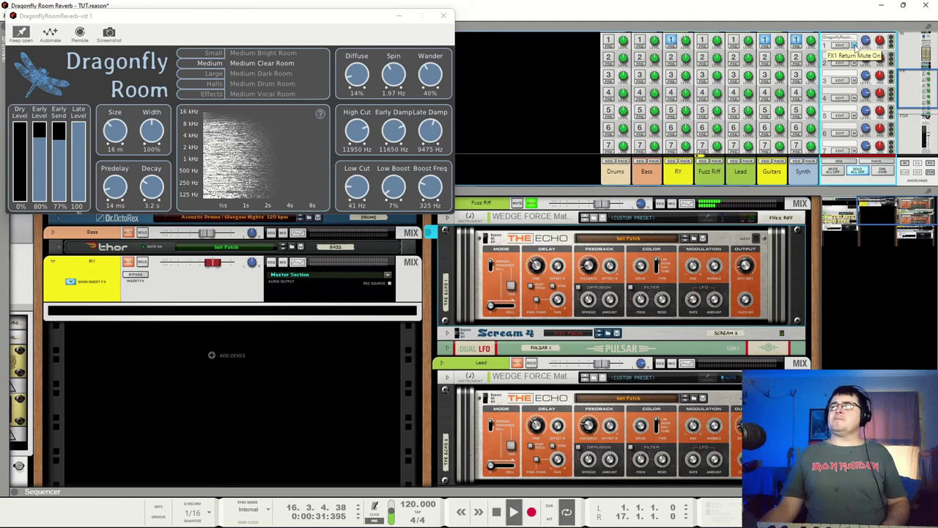
click(483, 242)
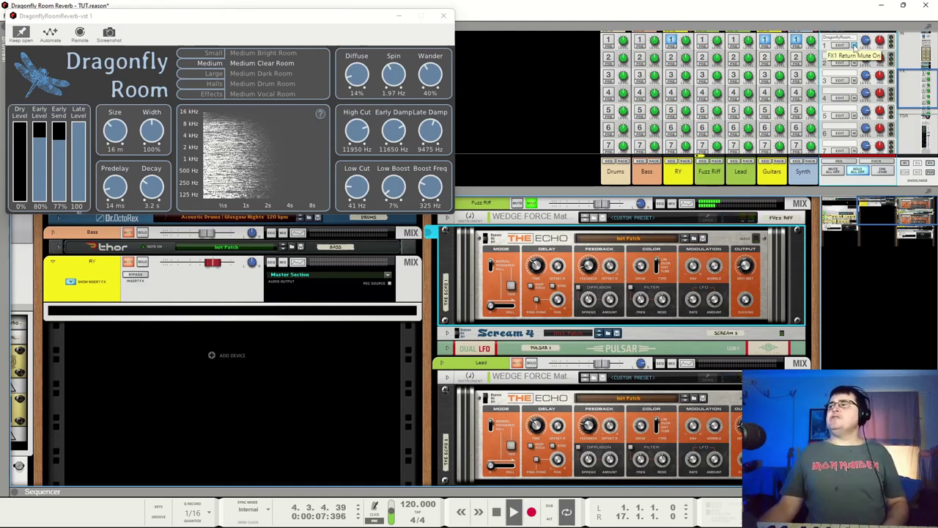
click(855, 45)
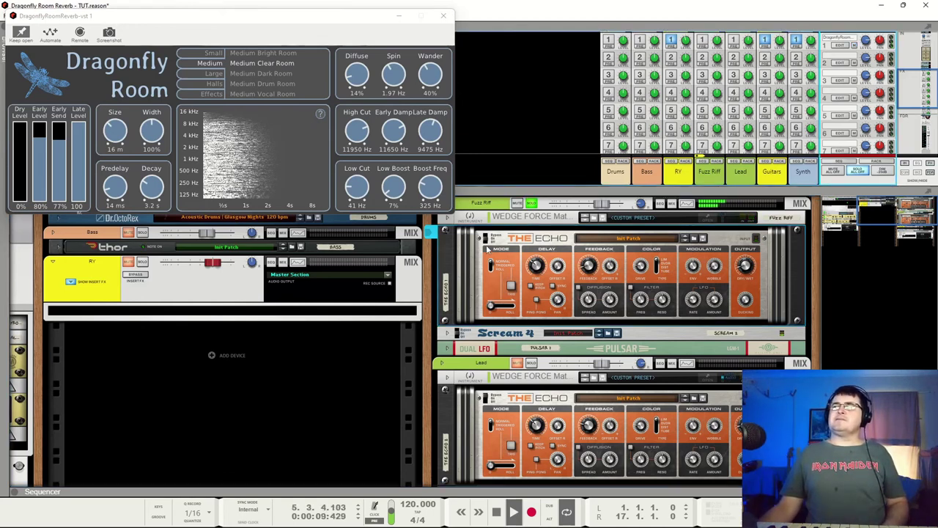
click(488, 239)
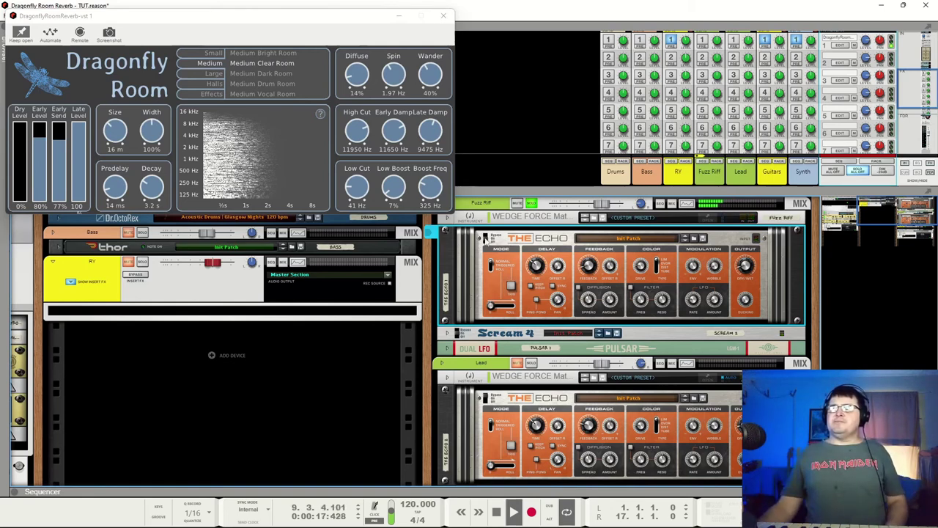
click(487, 239)
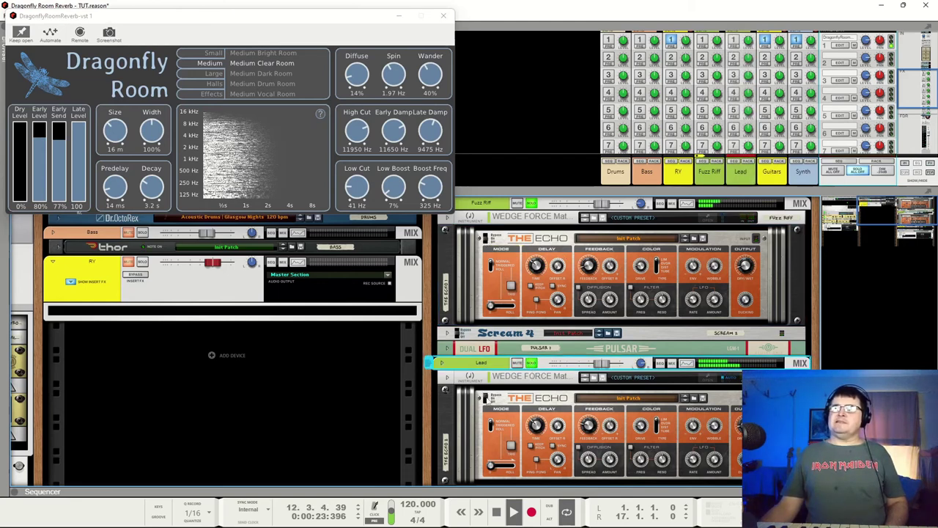
Switch between the Fuzz Riff and Lead Echo delays and bypass the Lead Echo
click(486, 400)
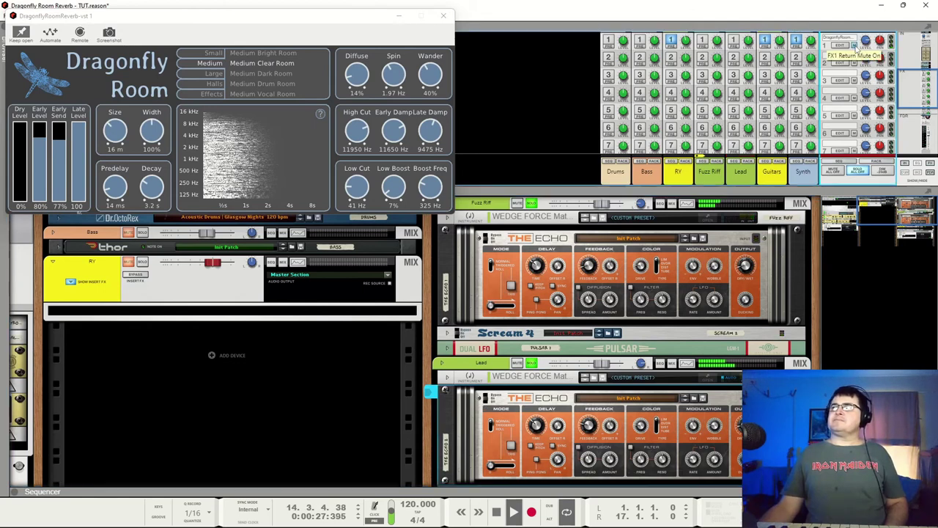
click(482, 242)
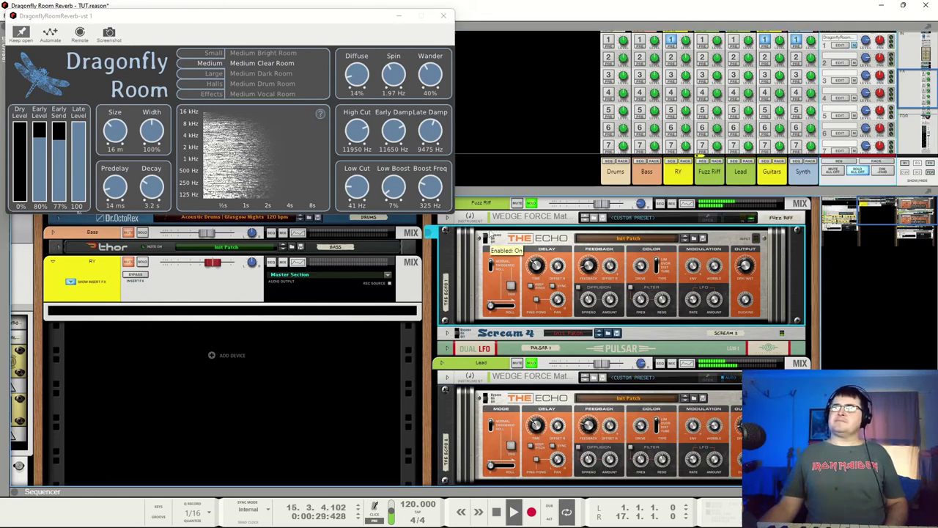
click(484, 397)
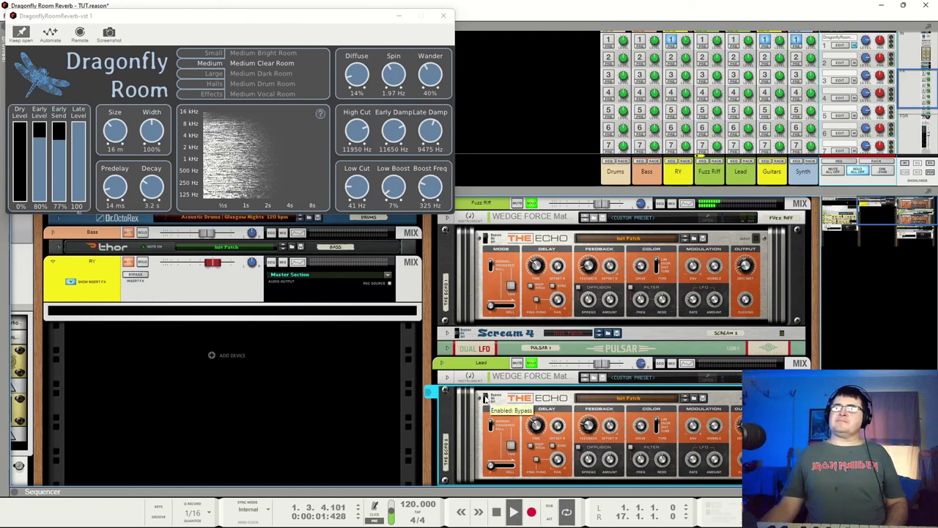
click(484, 242)
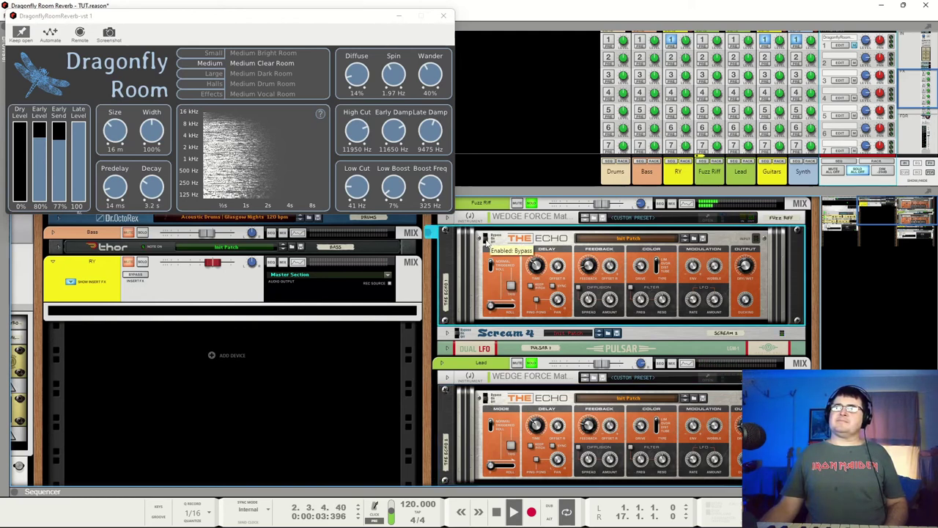
click(856, 53)
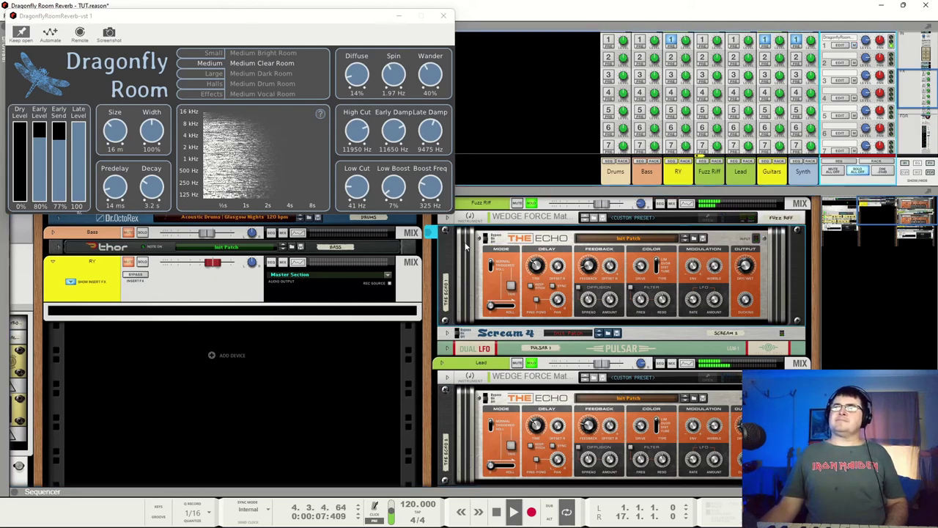
click(485, 241)
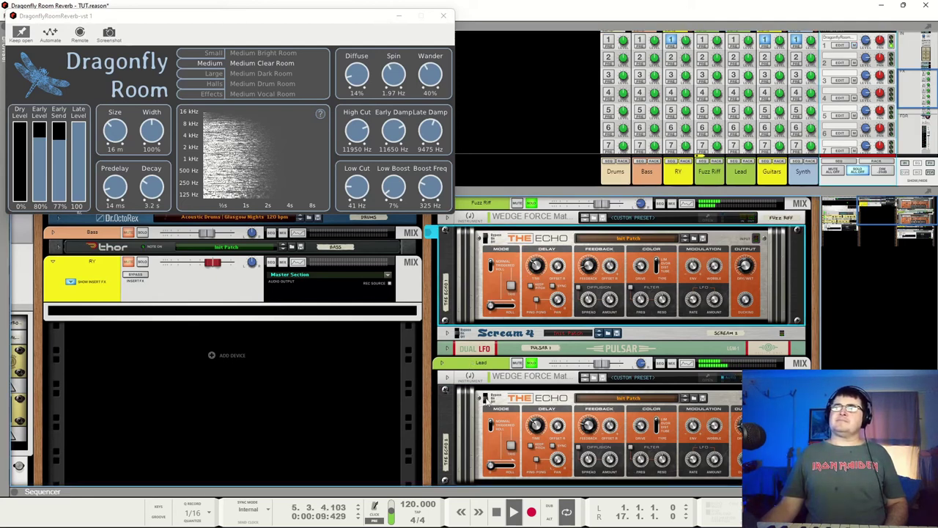
click(485, 399)
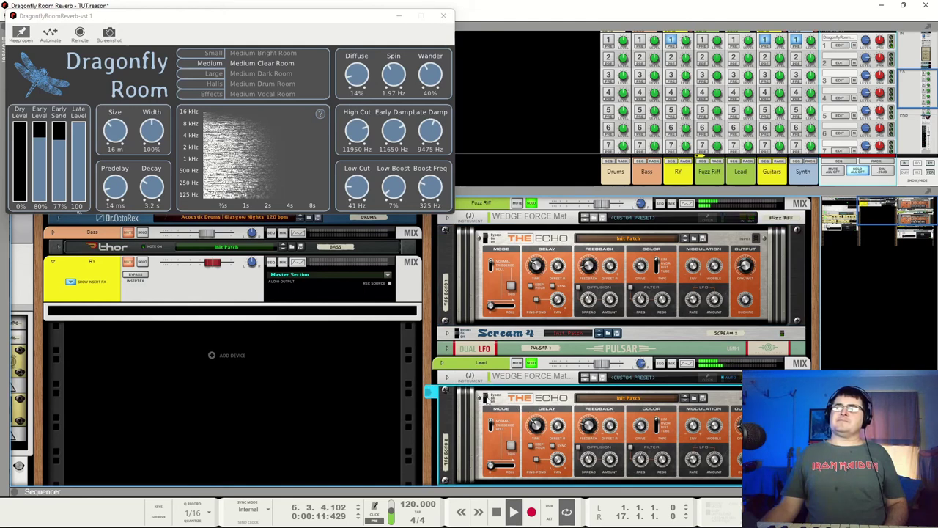
click(489, 241)
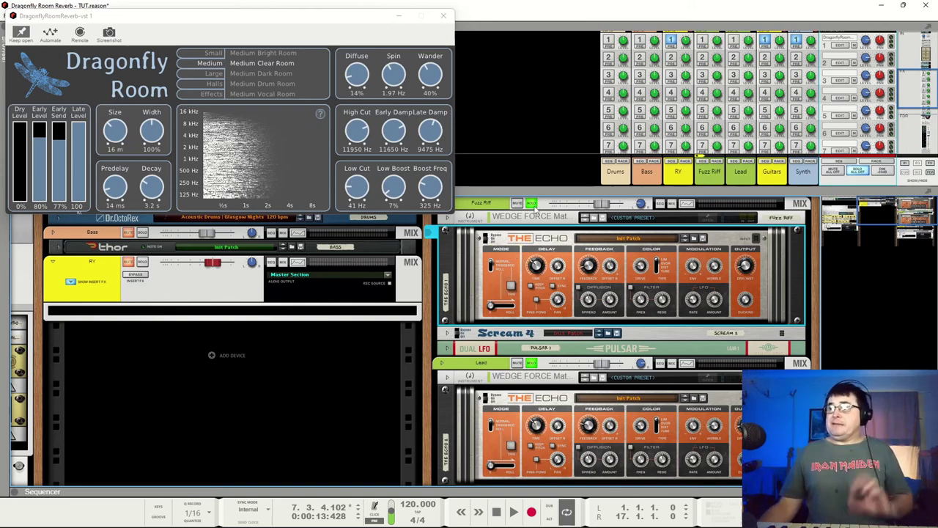
Start playback and toggle the Lead track's Echo delay bypass while listening
key(space)
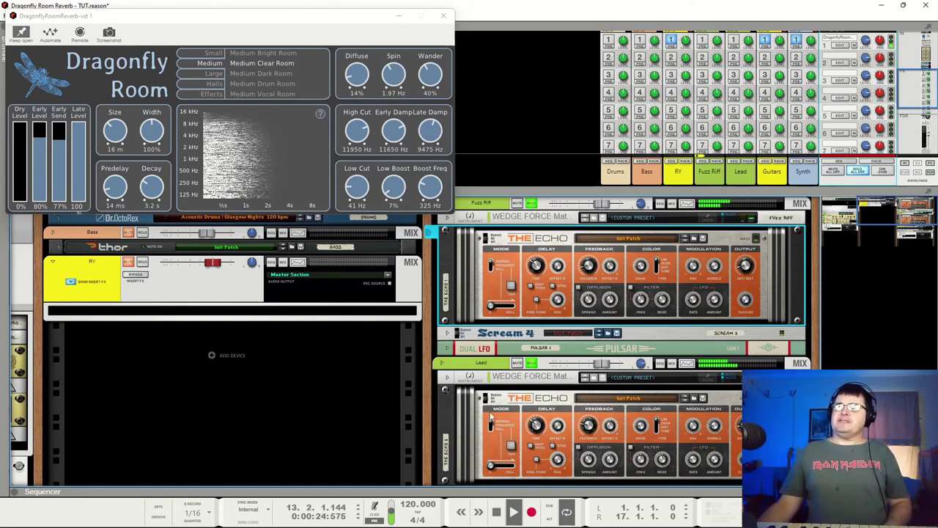
click(487, 400)
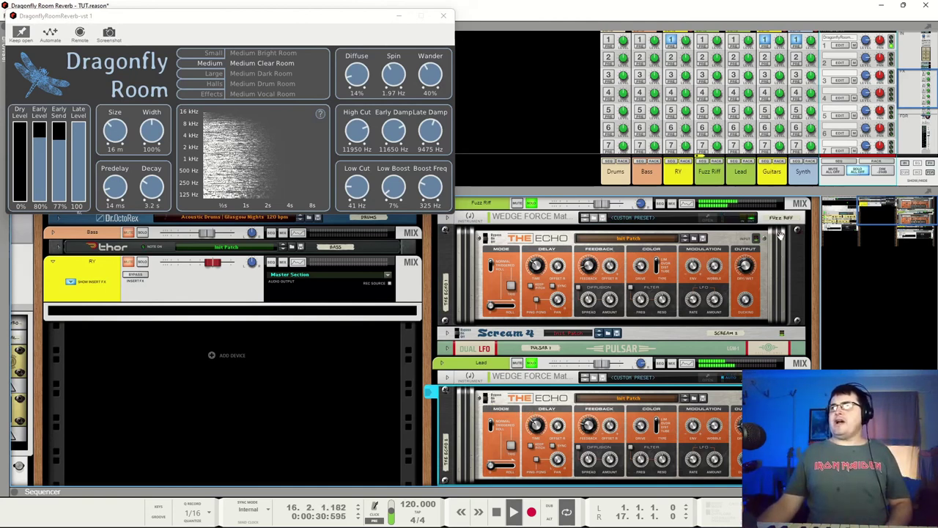
Clear all solos, solo the Synth track, toggle its Echolater delay, then unsolo Synth
click(857, 170)
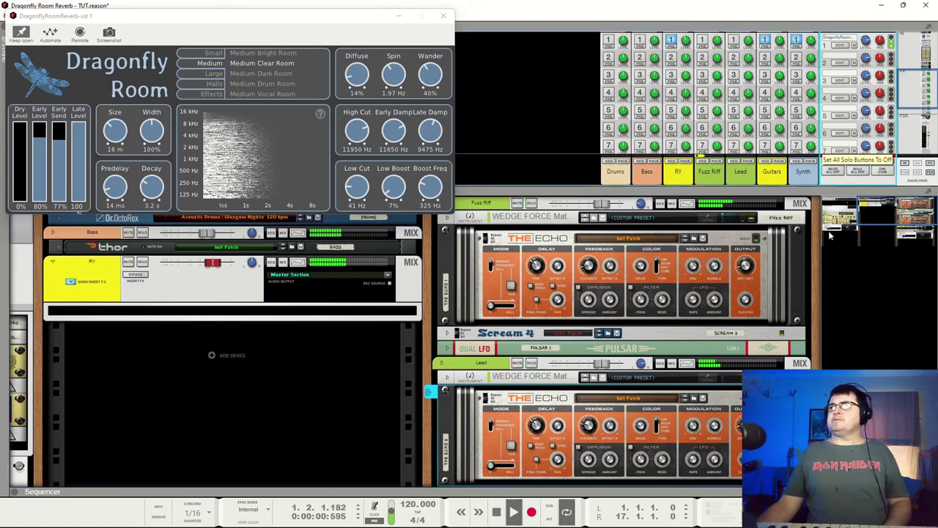
scroll(473, 396, down, 5)
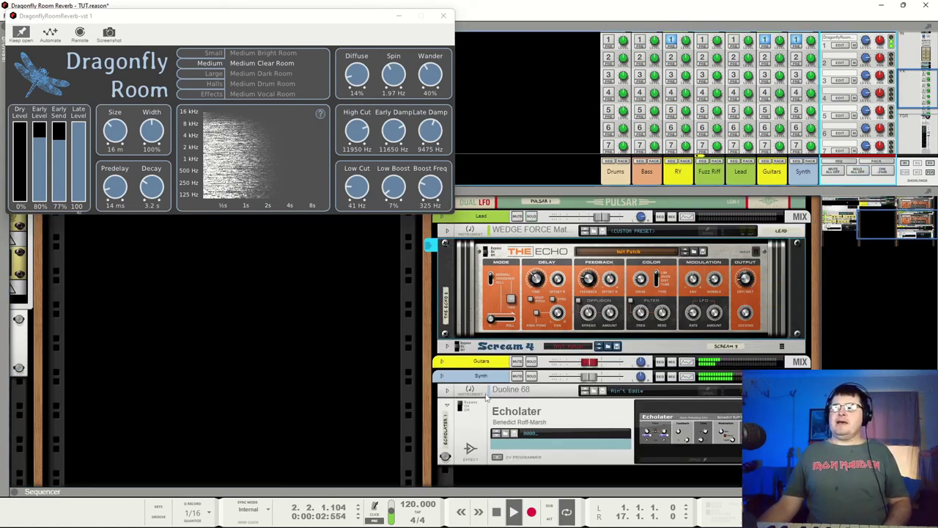
click(531, 376)
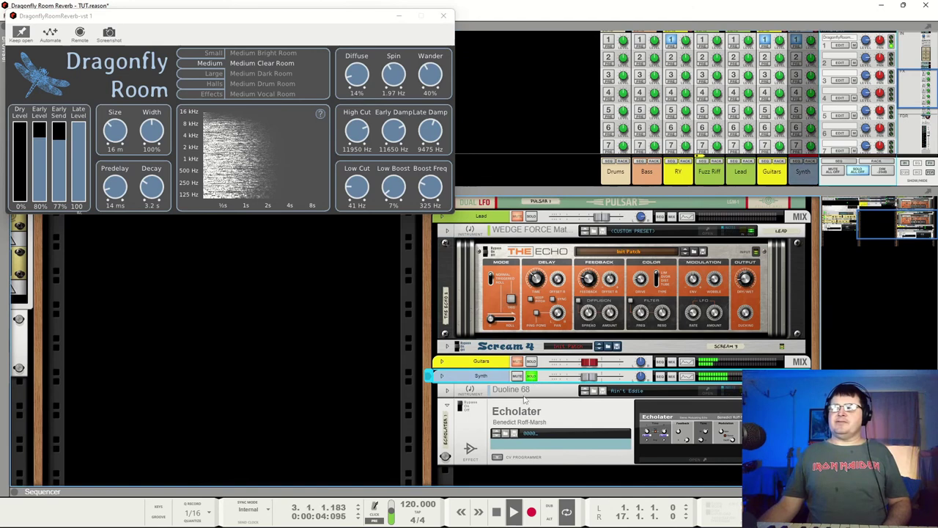
click(460, 407)
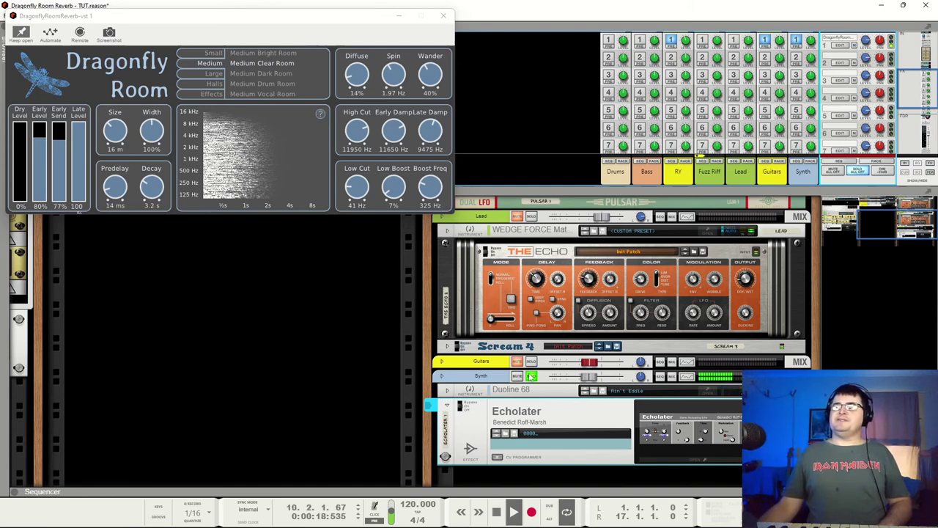
click(858, 170)
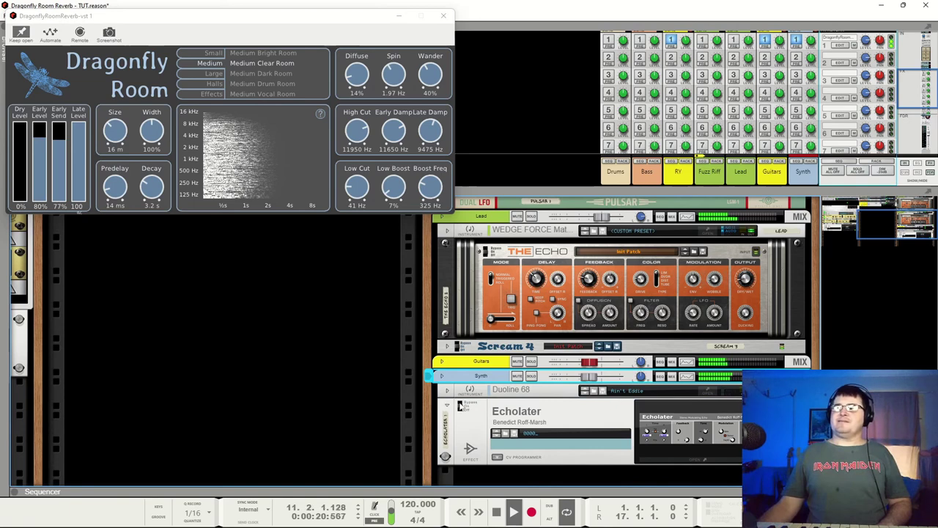
click(465, 407)
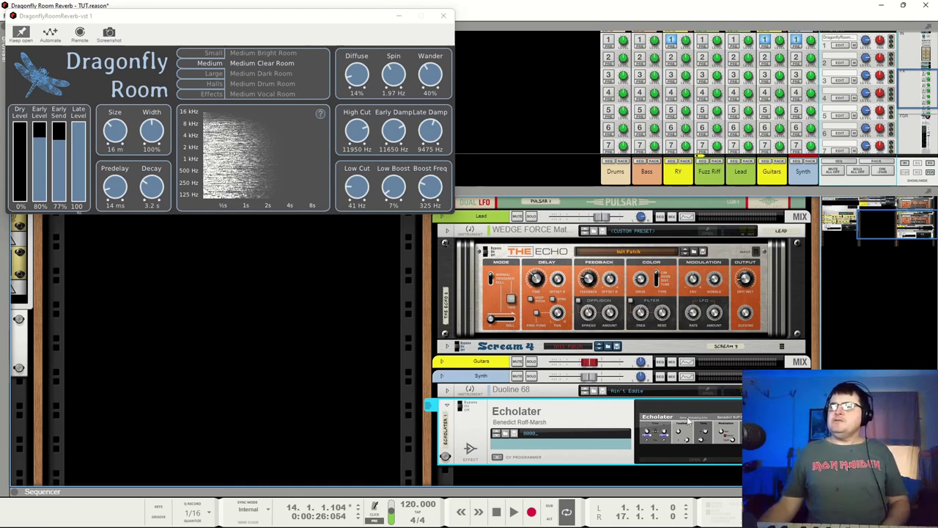
Play the full mix and select the Fuzz Riff Echo delay in the rack
key(space)
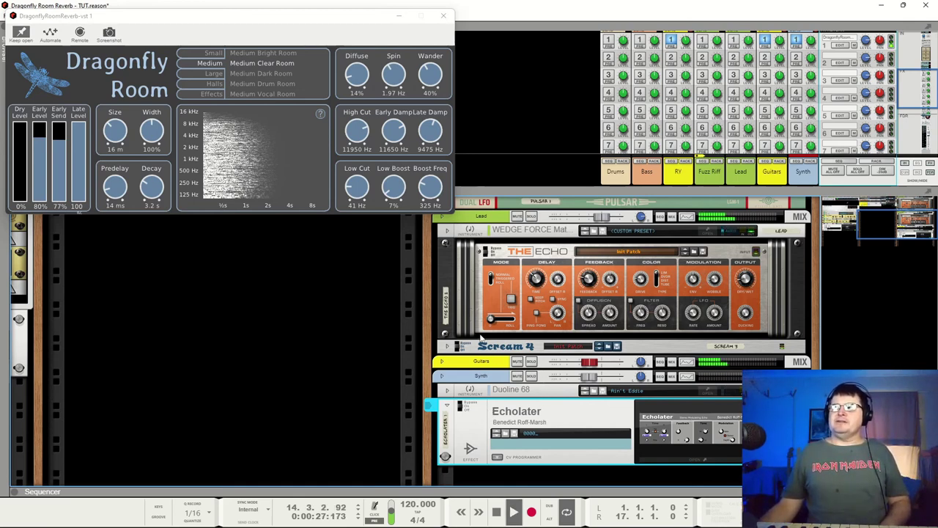
scroll(460, 288, up, 2)
scroll(460, 288, up, 3)
click(510, 247)
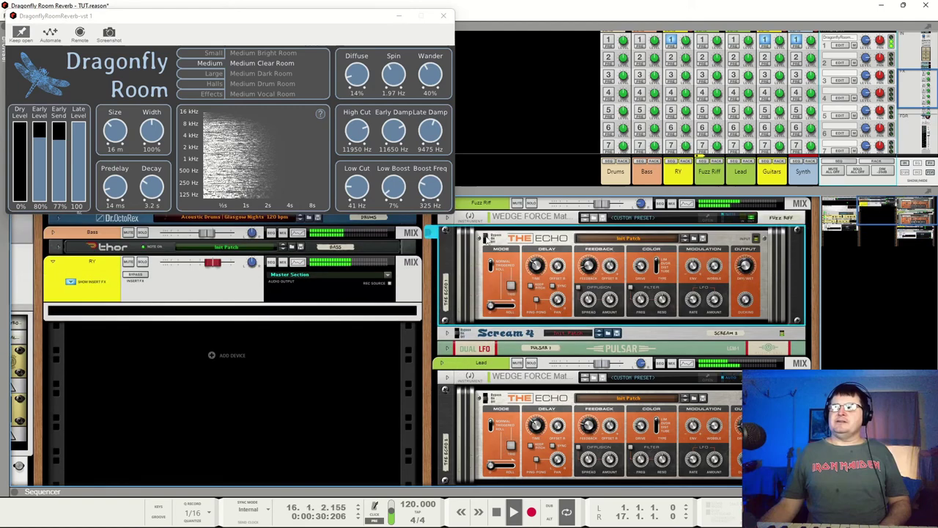
click(485, 403)
scroll(480, 433, down, 4)
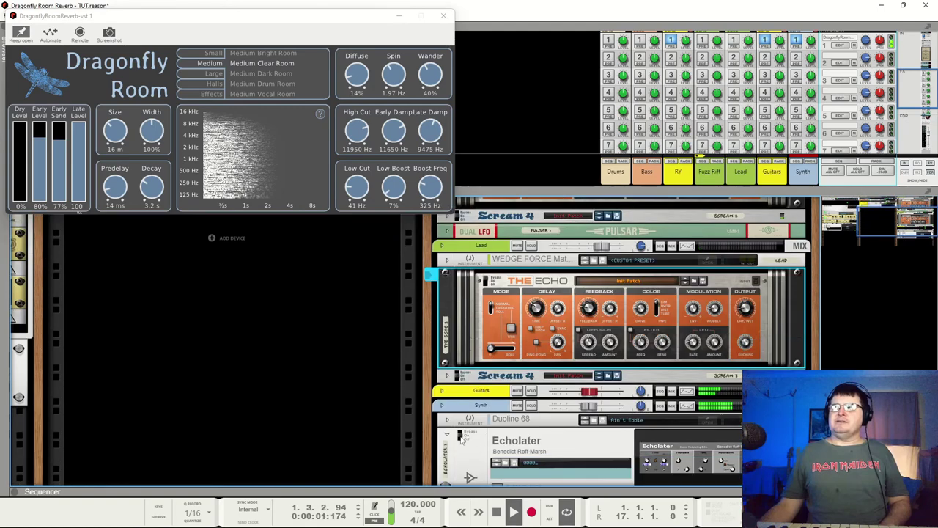
click(476, 440)
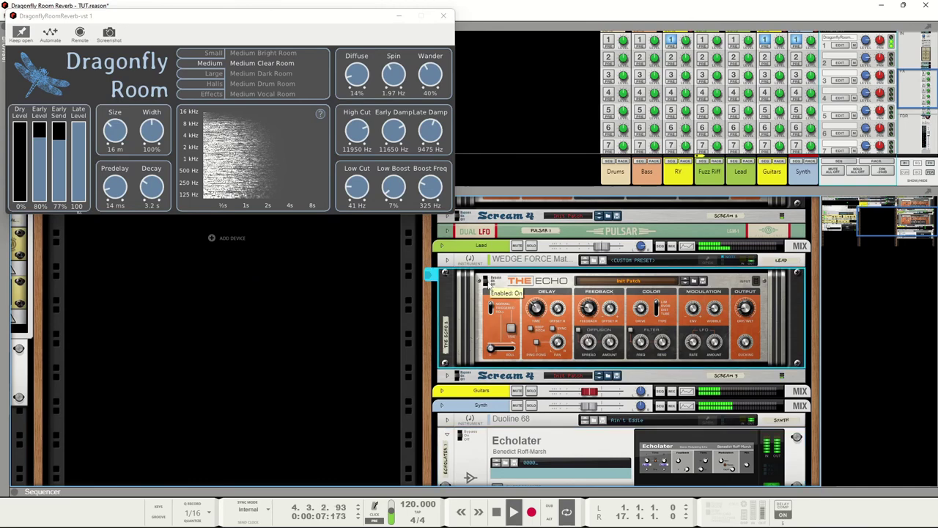
scroll(488, 293, up, 3)
click(488, 293)
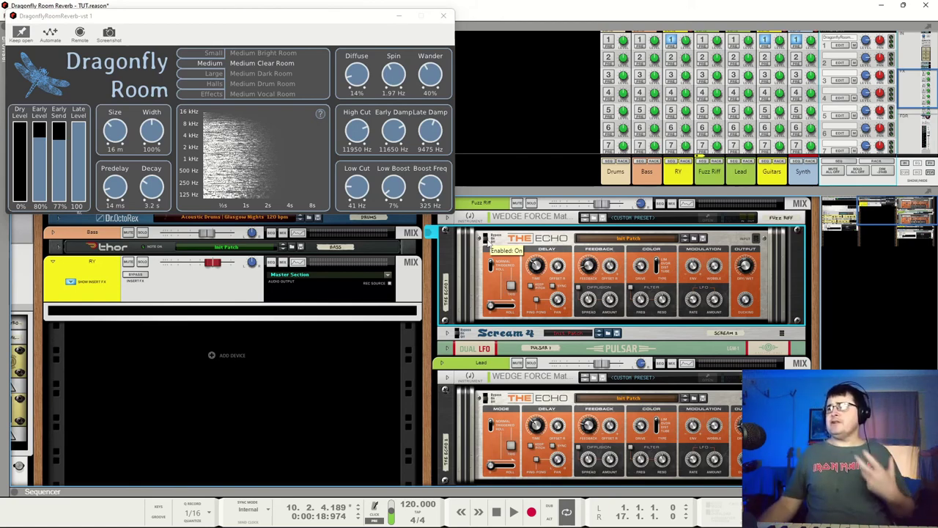
Fold the Fuzz Riff Echo, Lead Echo and Echolater devices in the rack
click(445, 232)
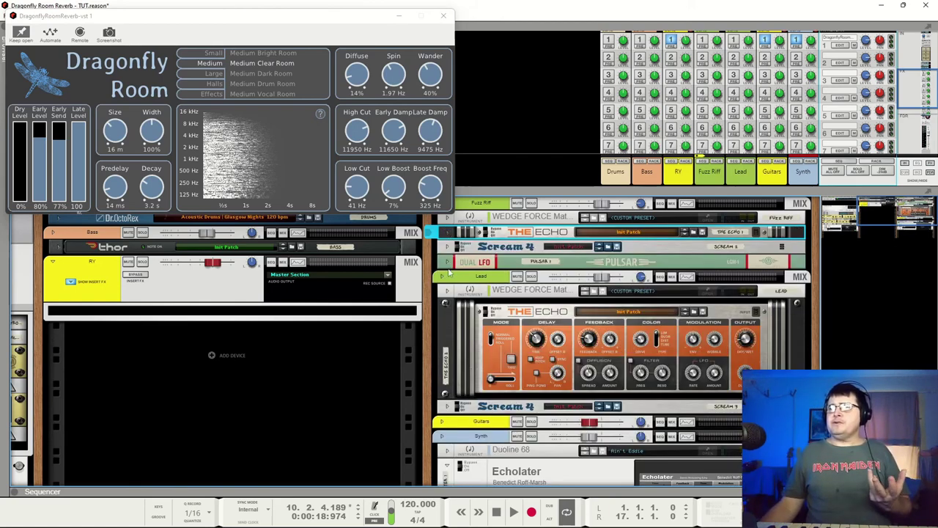
click(447, 304)
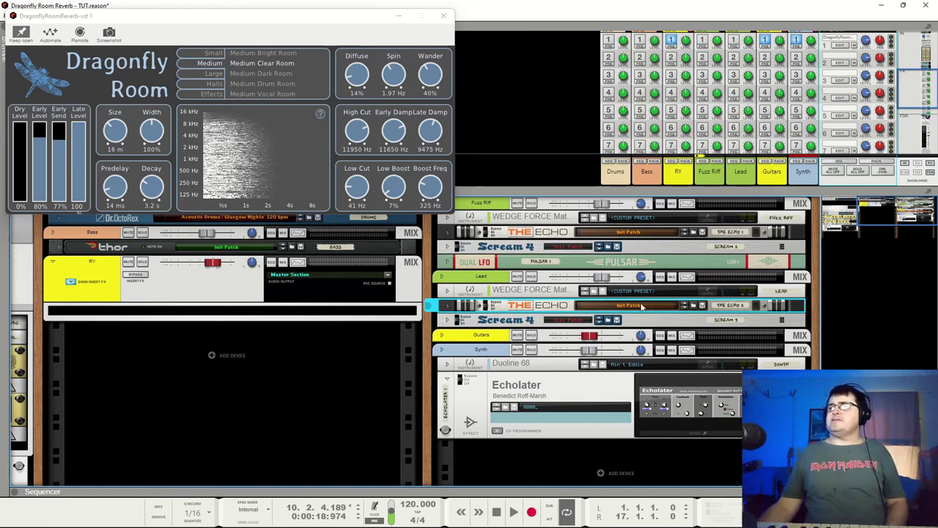
click(447, 379)
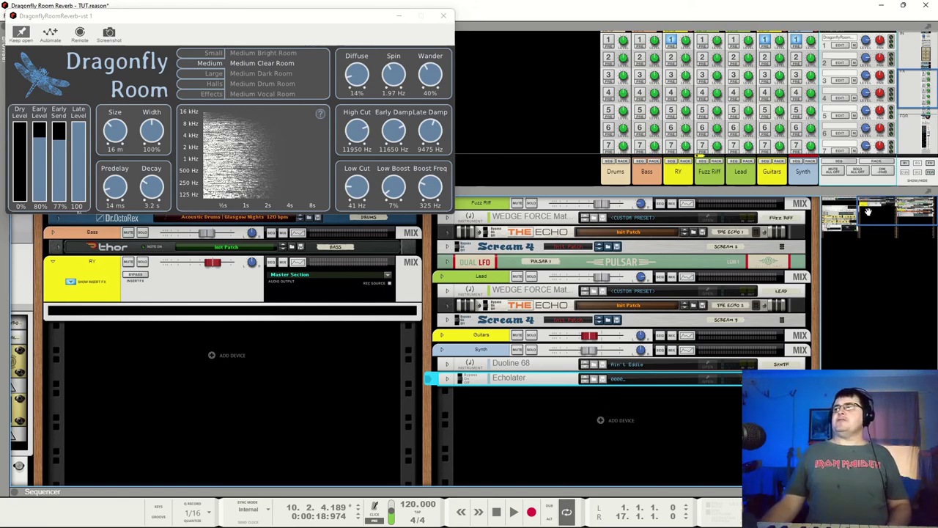
Move the rack navigator to bring the Dragonfly Room reverb device into view
drag(874, 212, 841, 214)
scroll(80, 352, up, 1)
scroll(79, 352, down, 3)
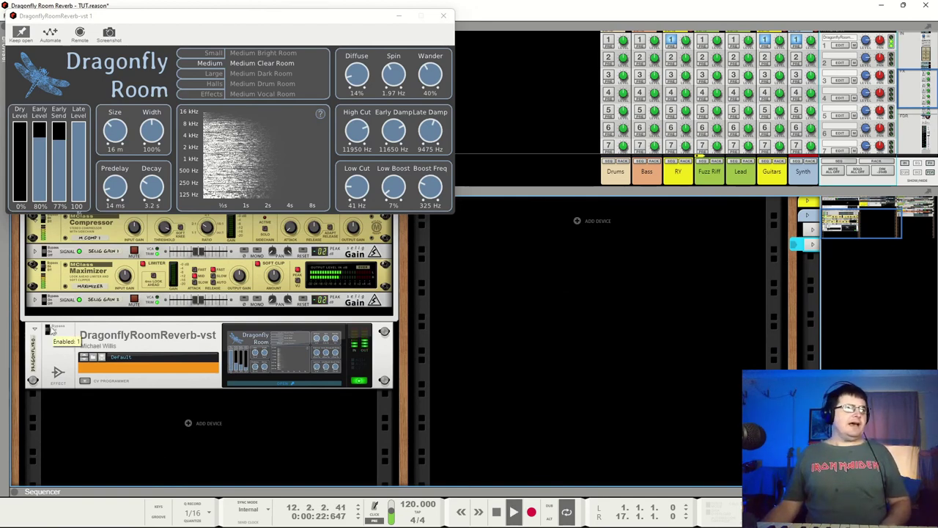
Turn the Dragonfly Room reverb off and scroll the rack up toward the Master Section
click(54, 330)
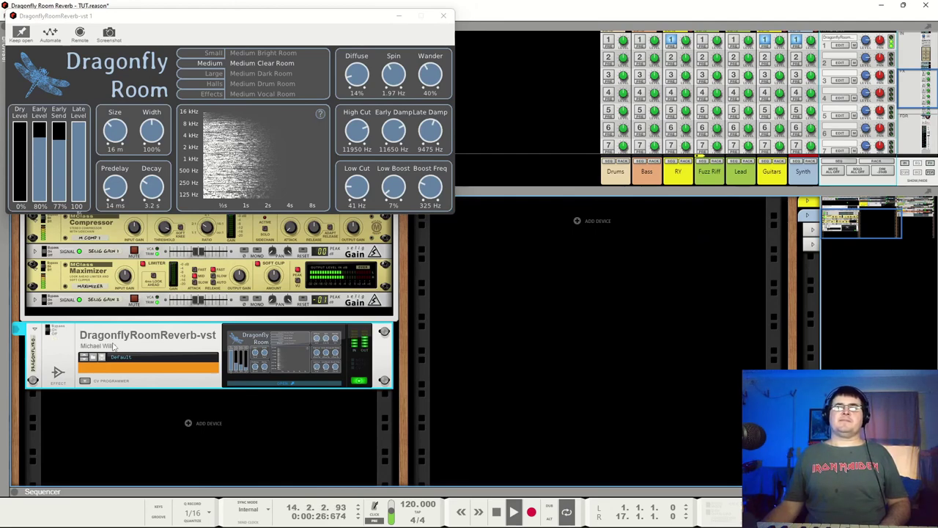
scroll(114, 348, up, 3)
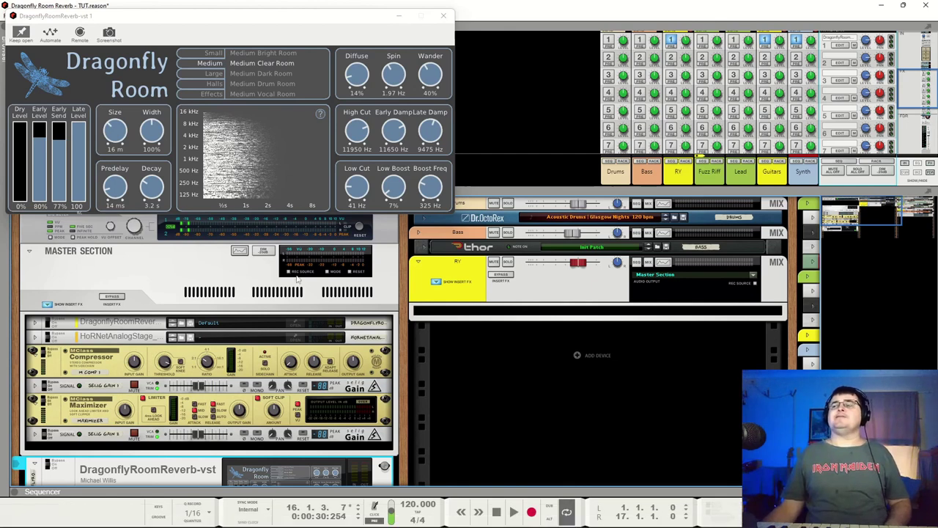
click(467, 290)
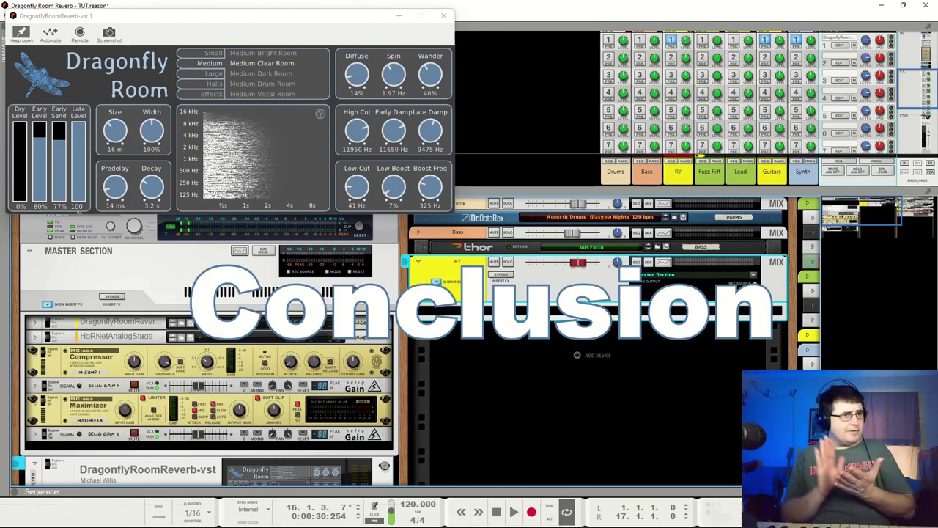